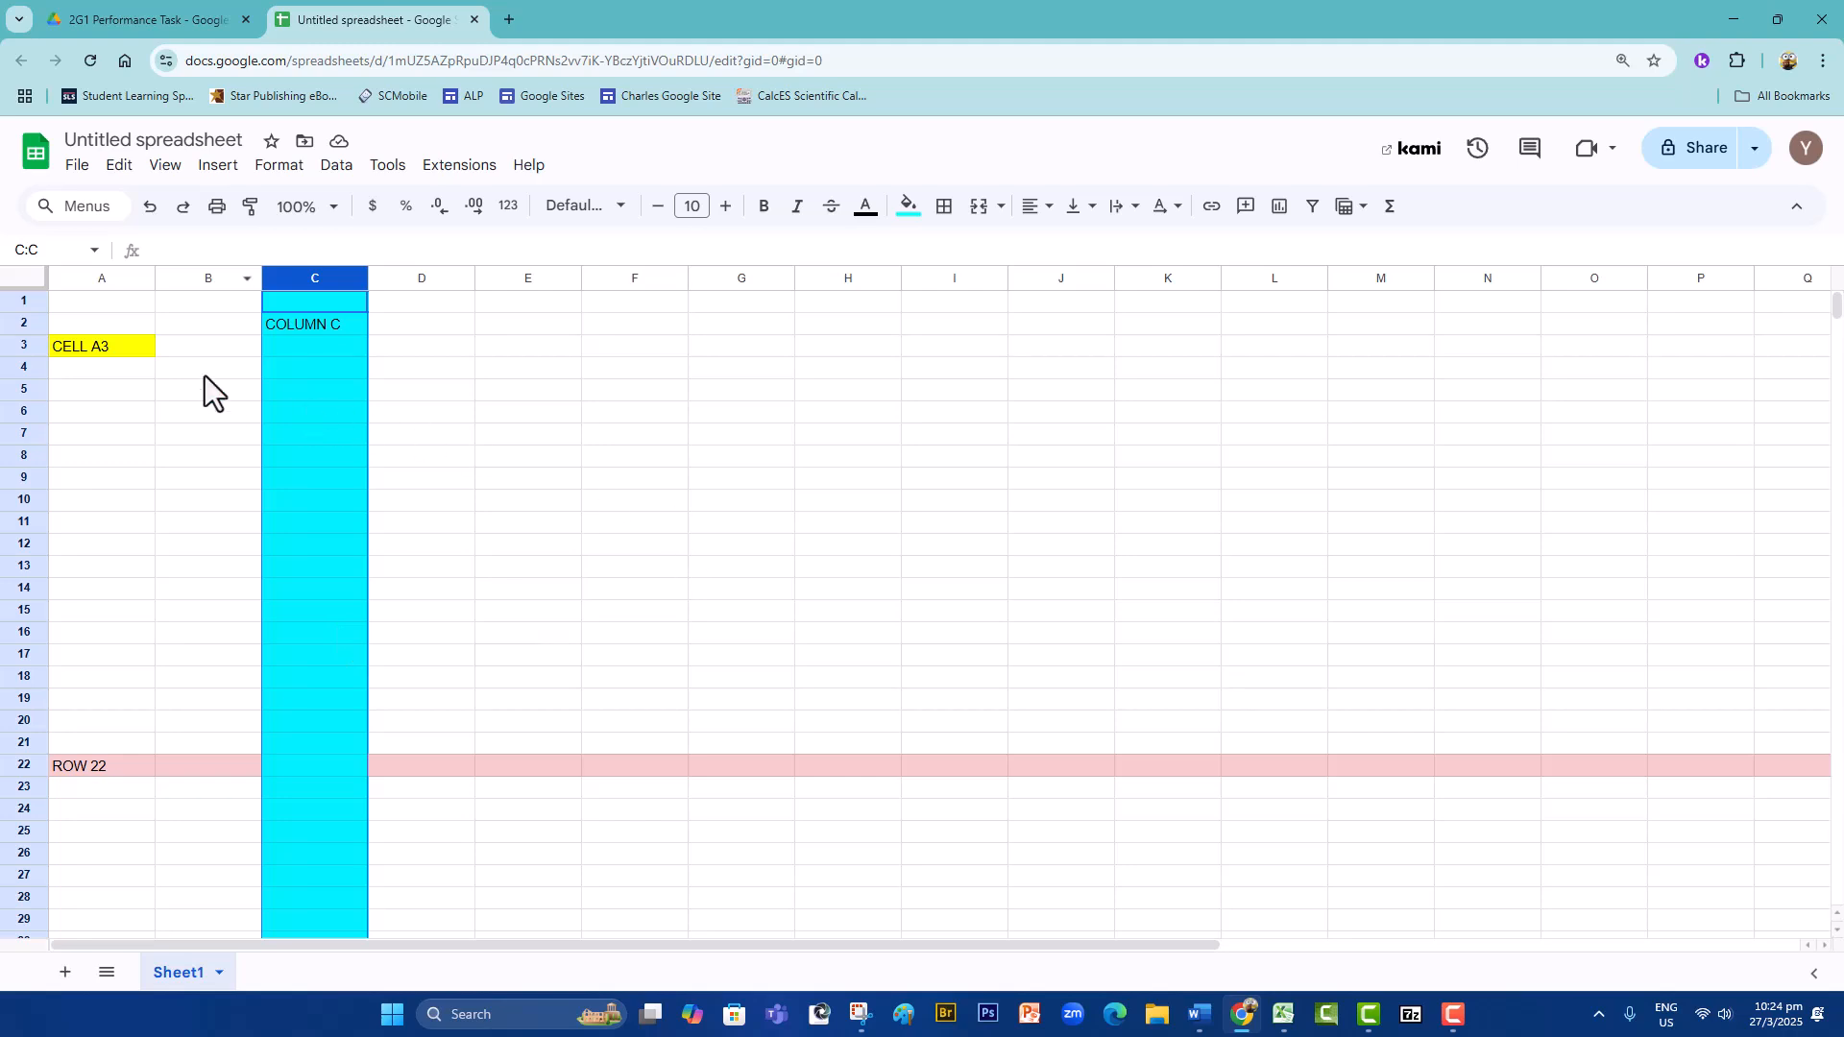
- Examine cell, column and row references by selecting cell A3, columns A to E, rows 22, 17 and 10, and cell E12
left_click(131, 349)
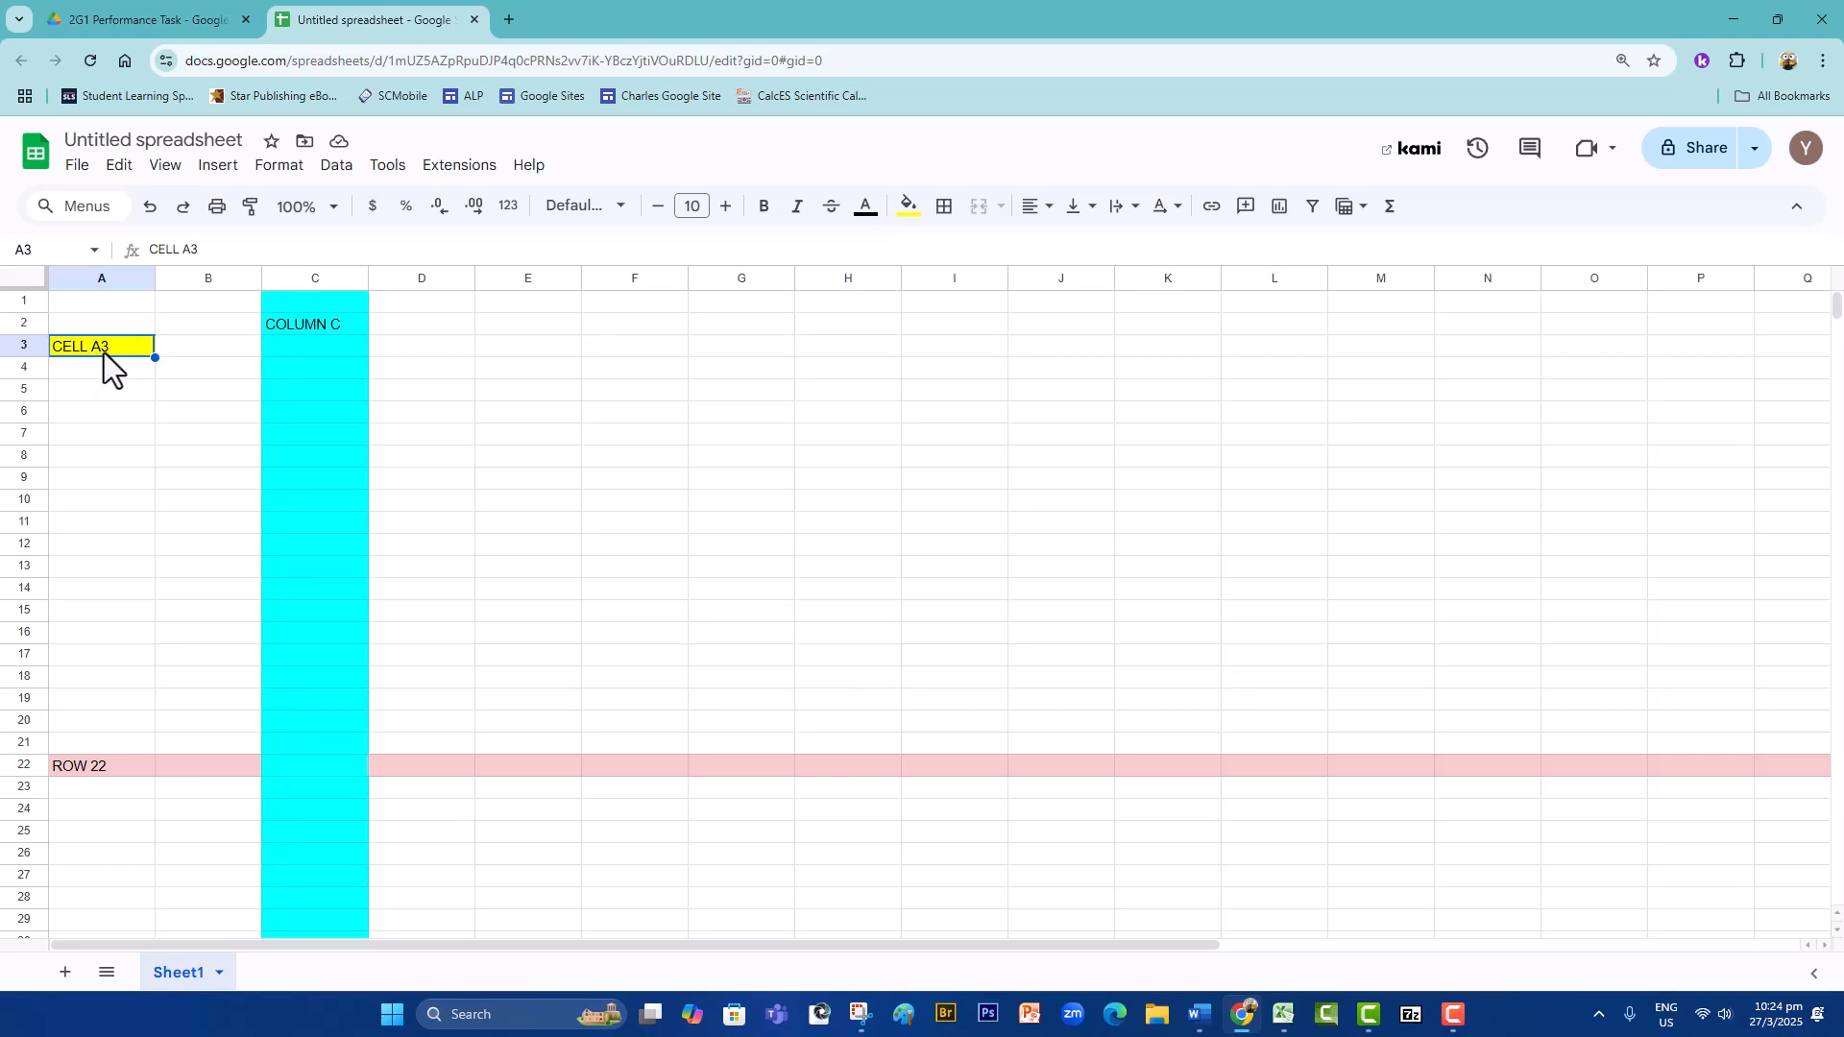
left_click(107, 278)
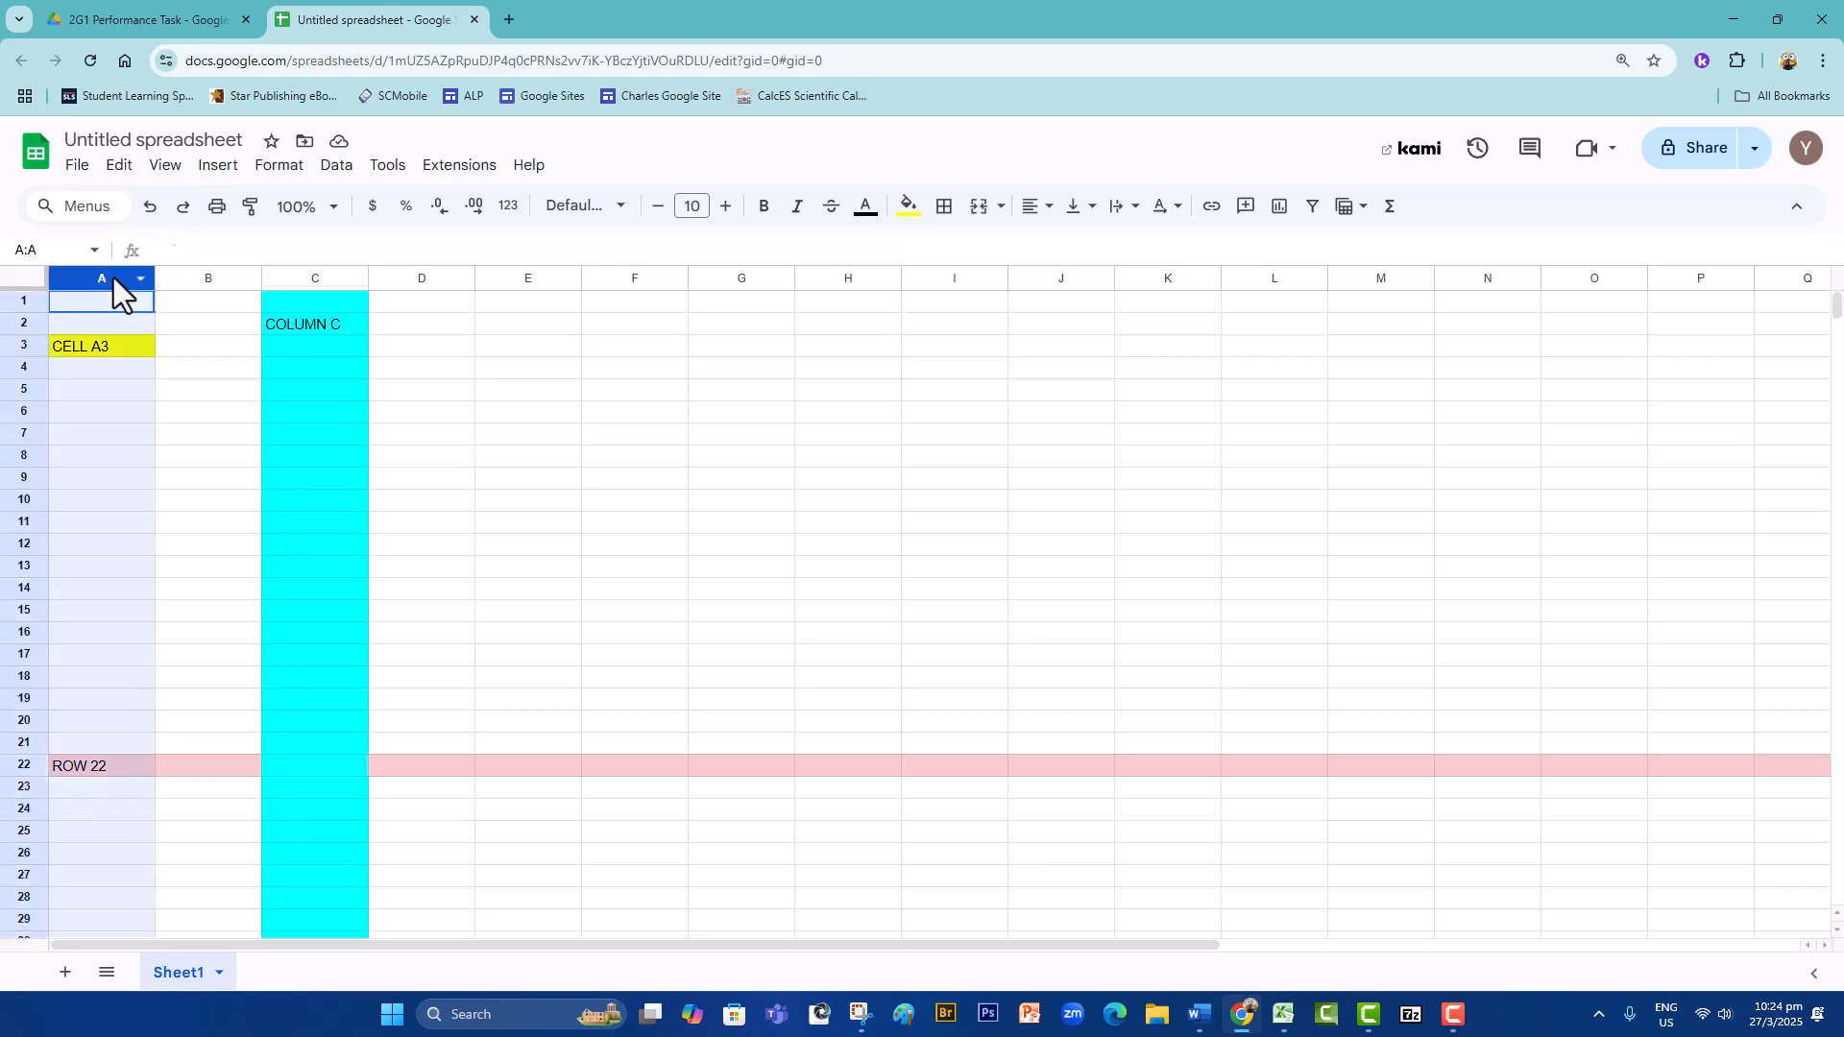
left_click(196, 278)
left_click(292, 279)
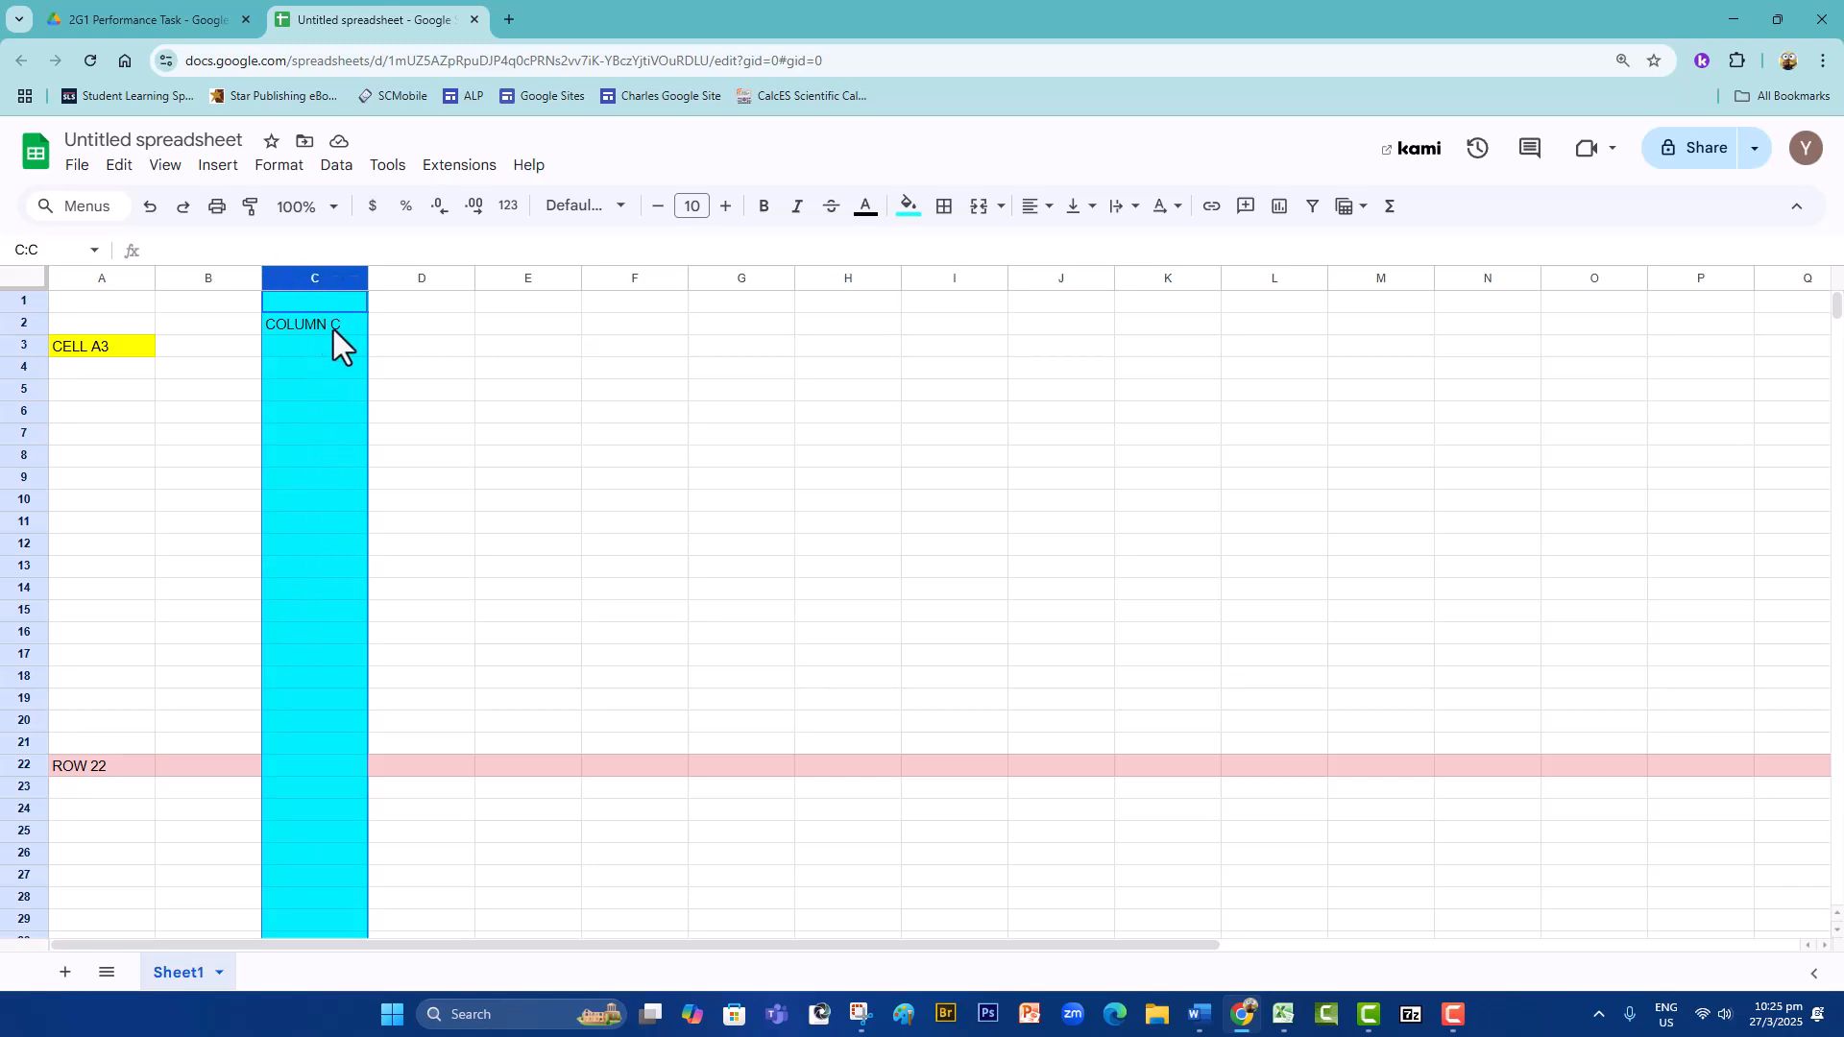
left_click(411, 278)
left_click(509, 279)
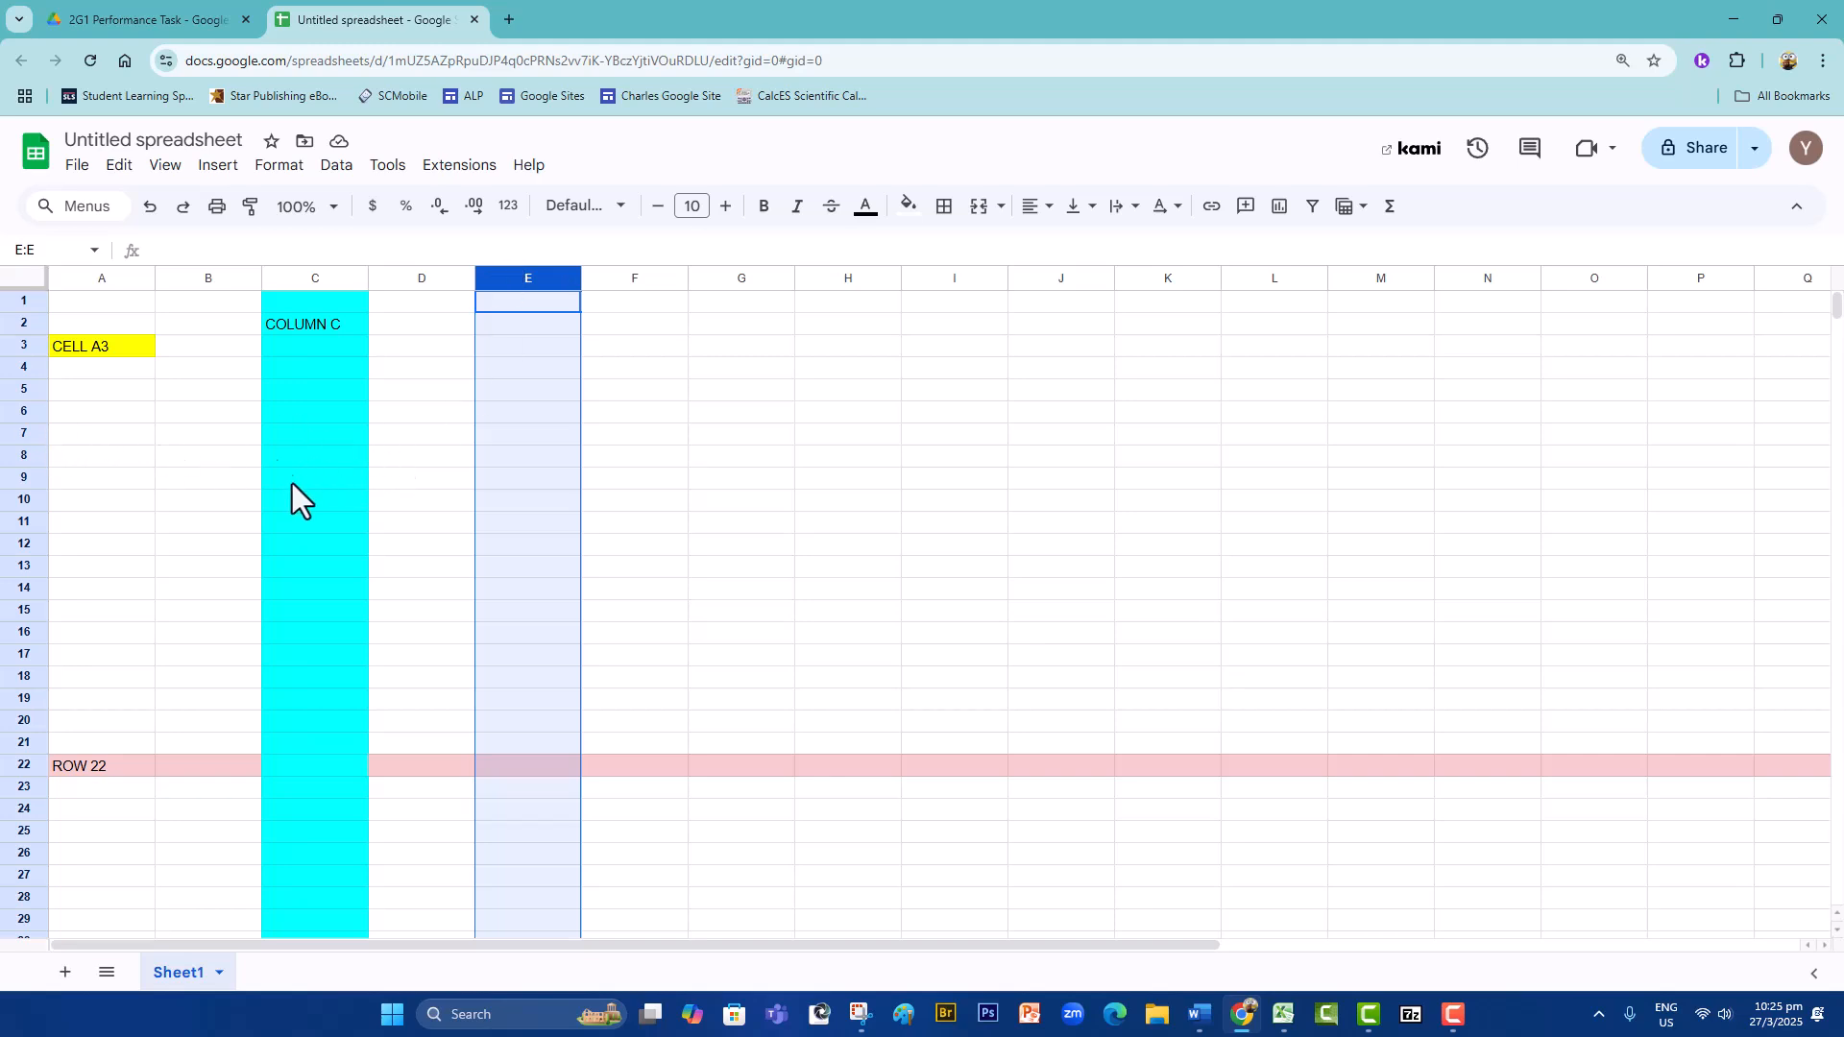
left_click(29, 765)
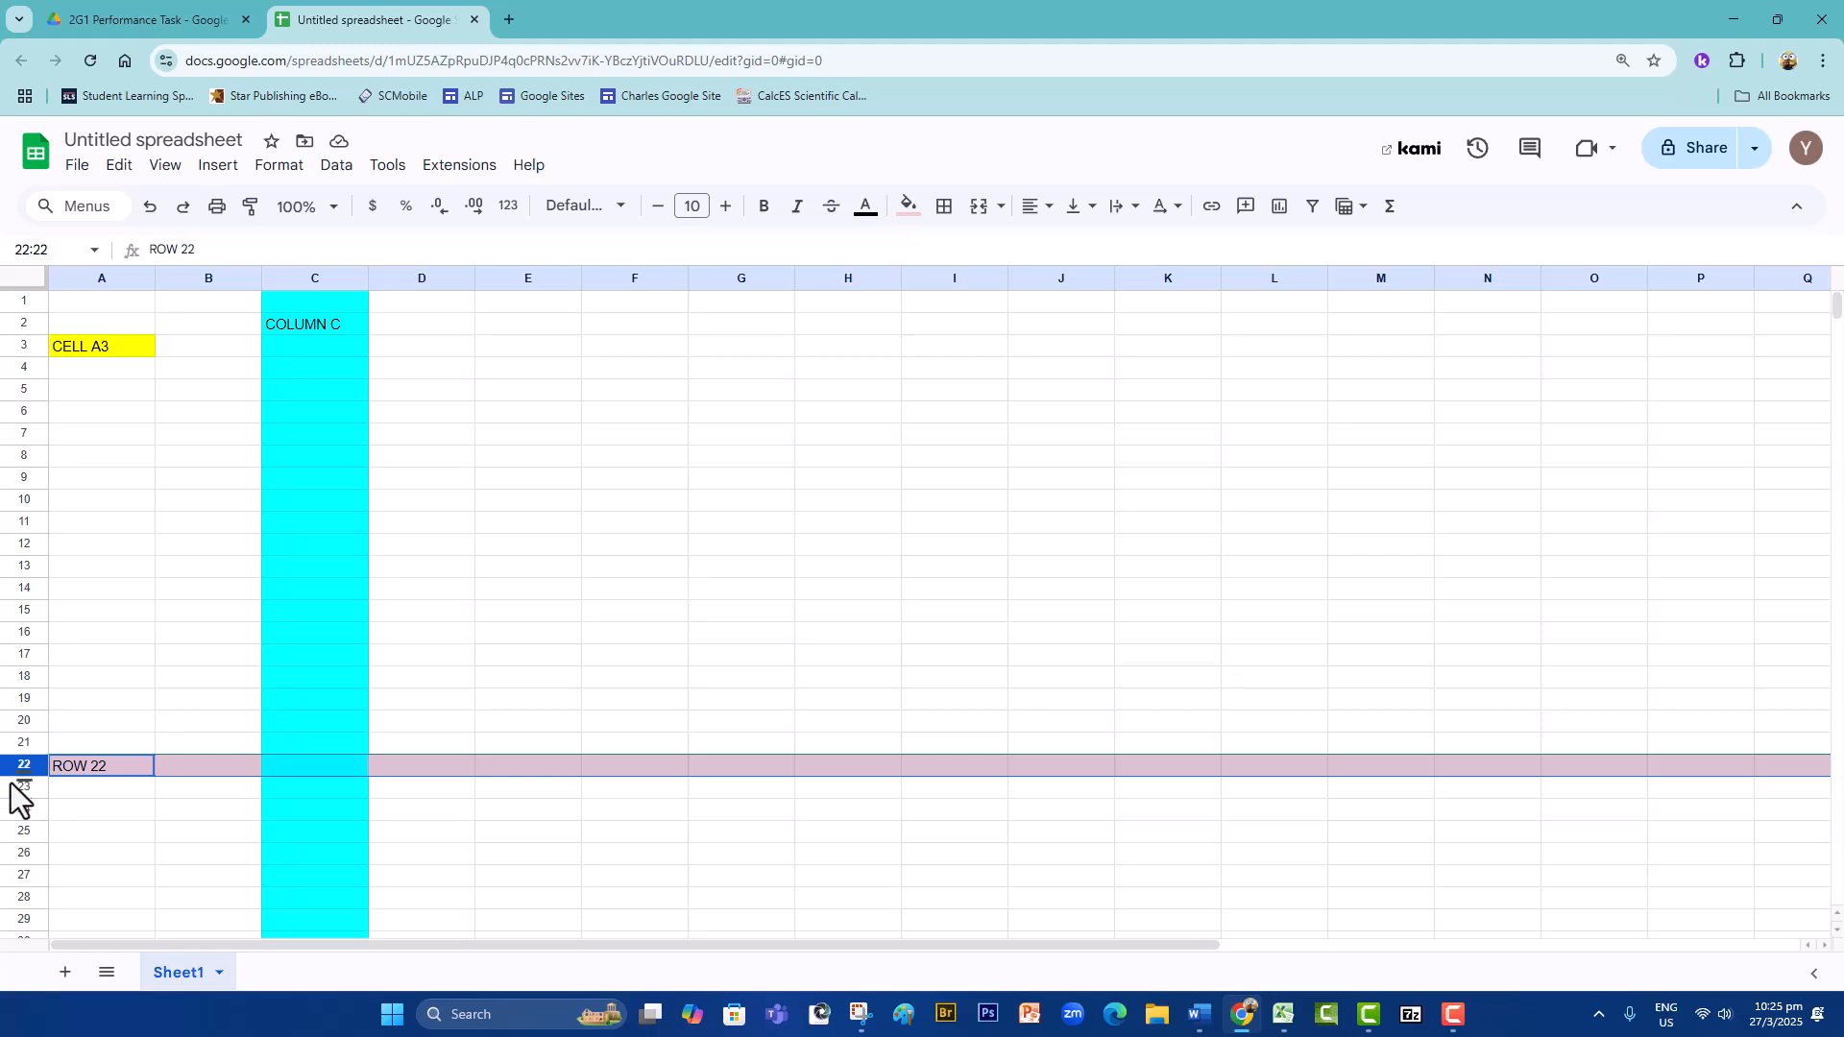
left_click(25, 653)
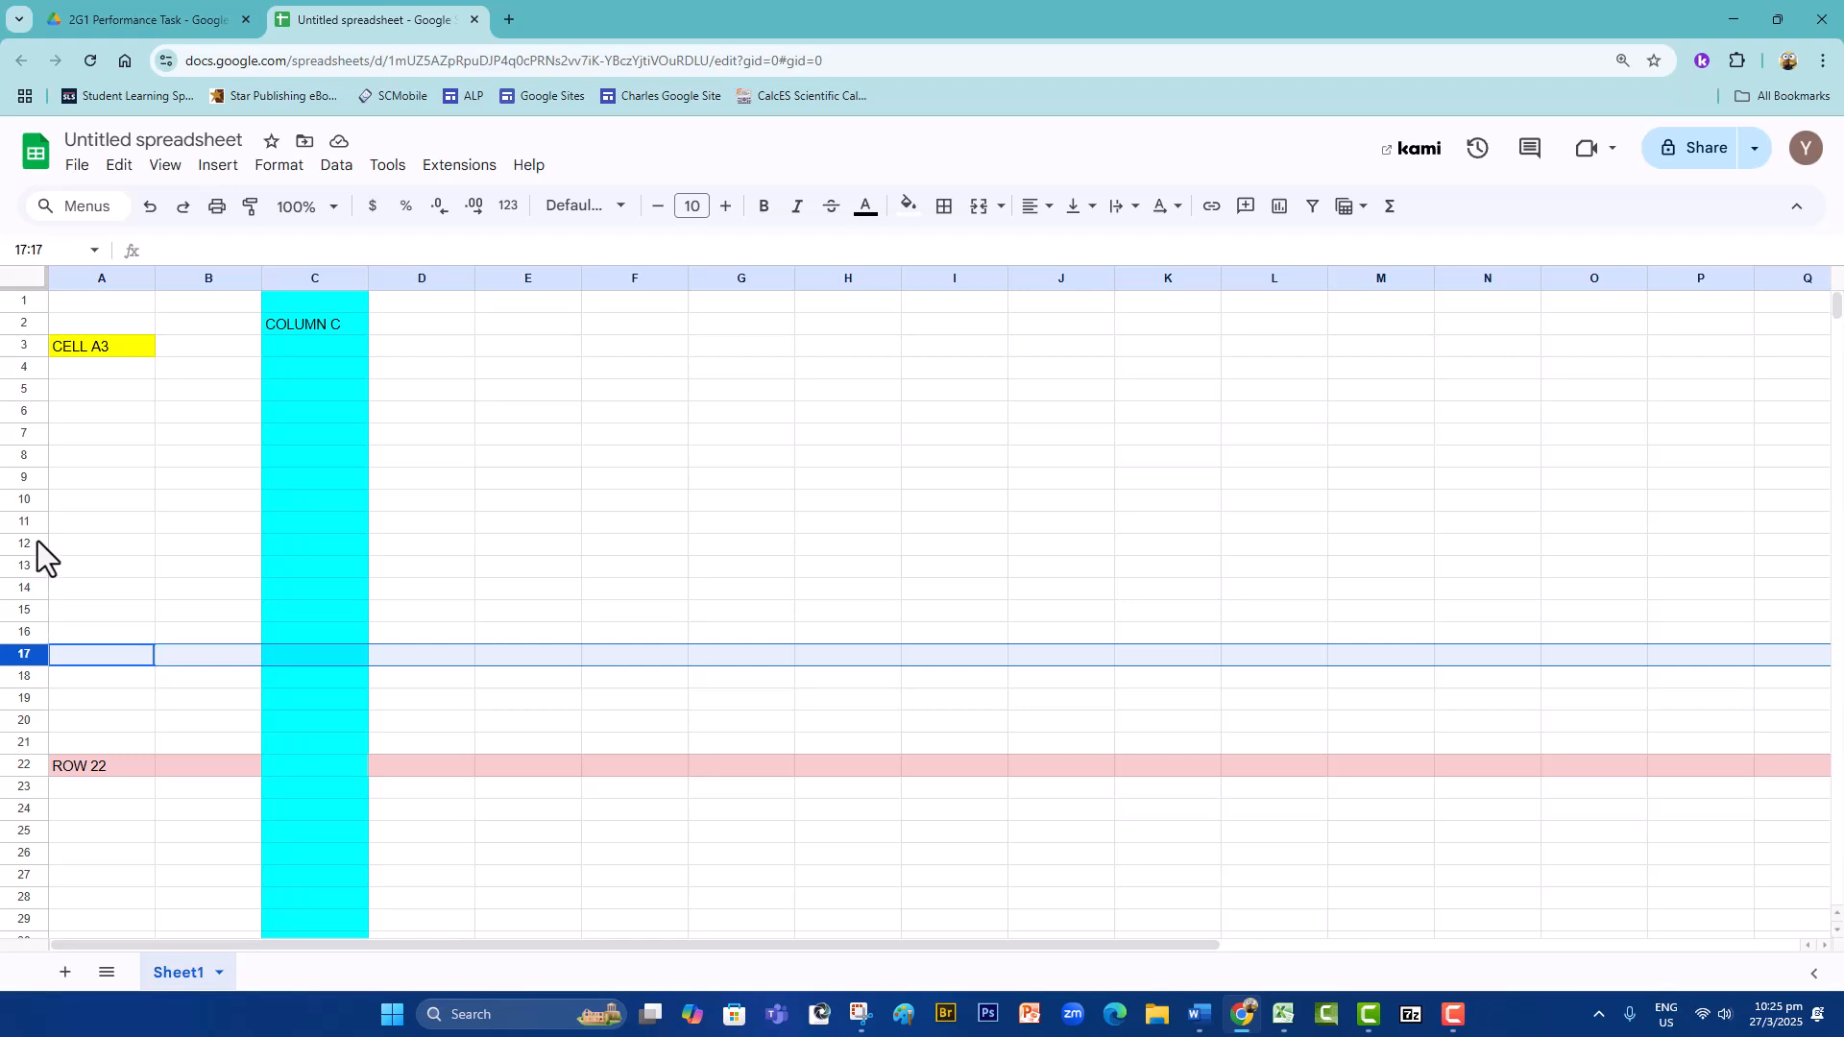
left_click(25, 500)
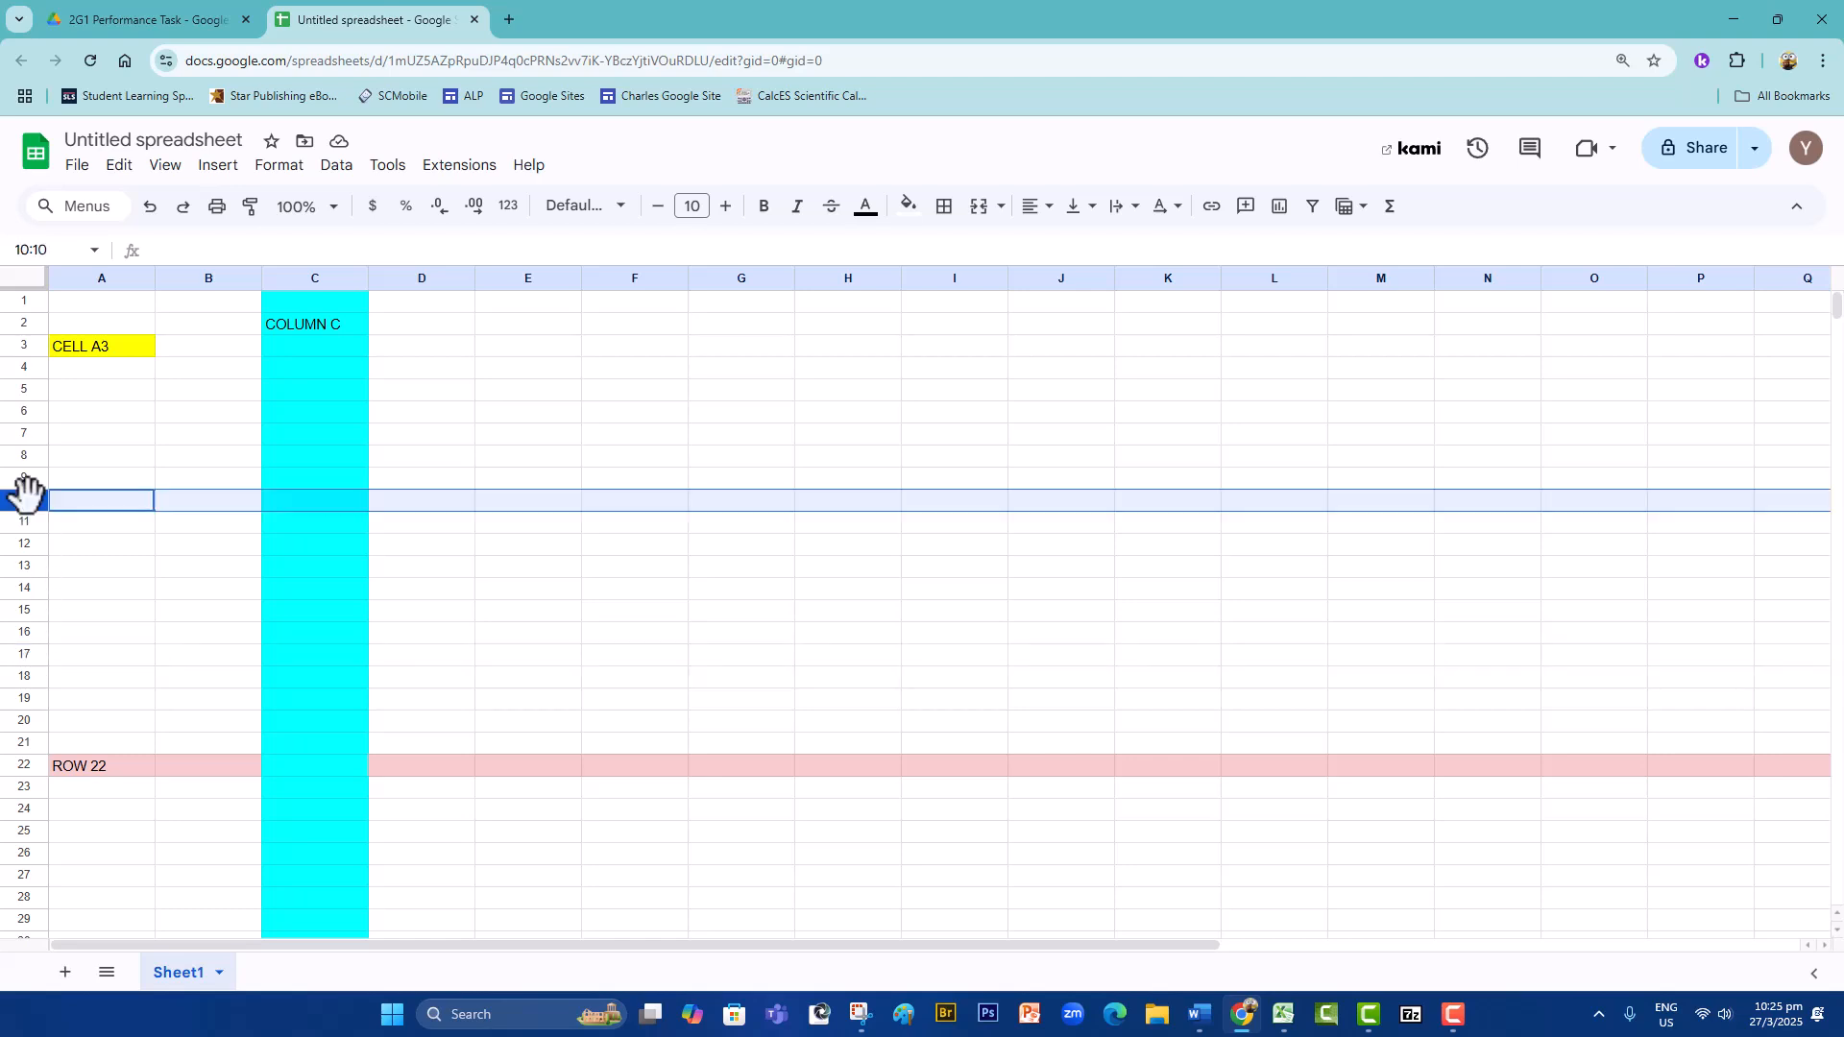
left_click(548, 554)
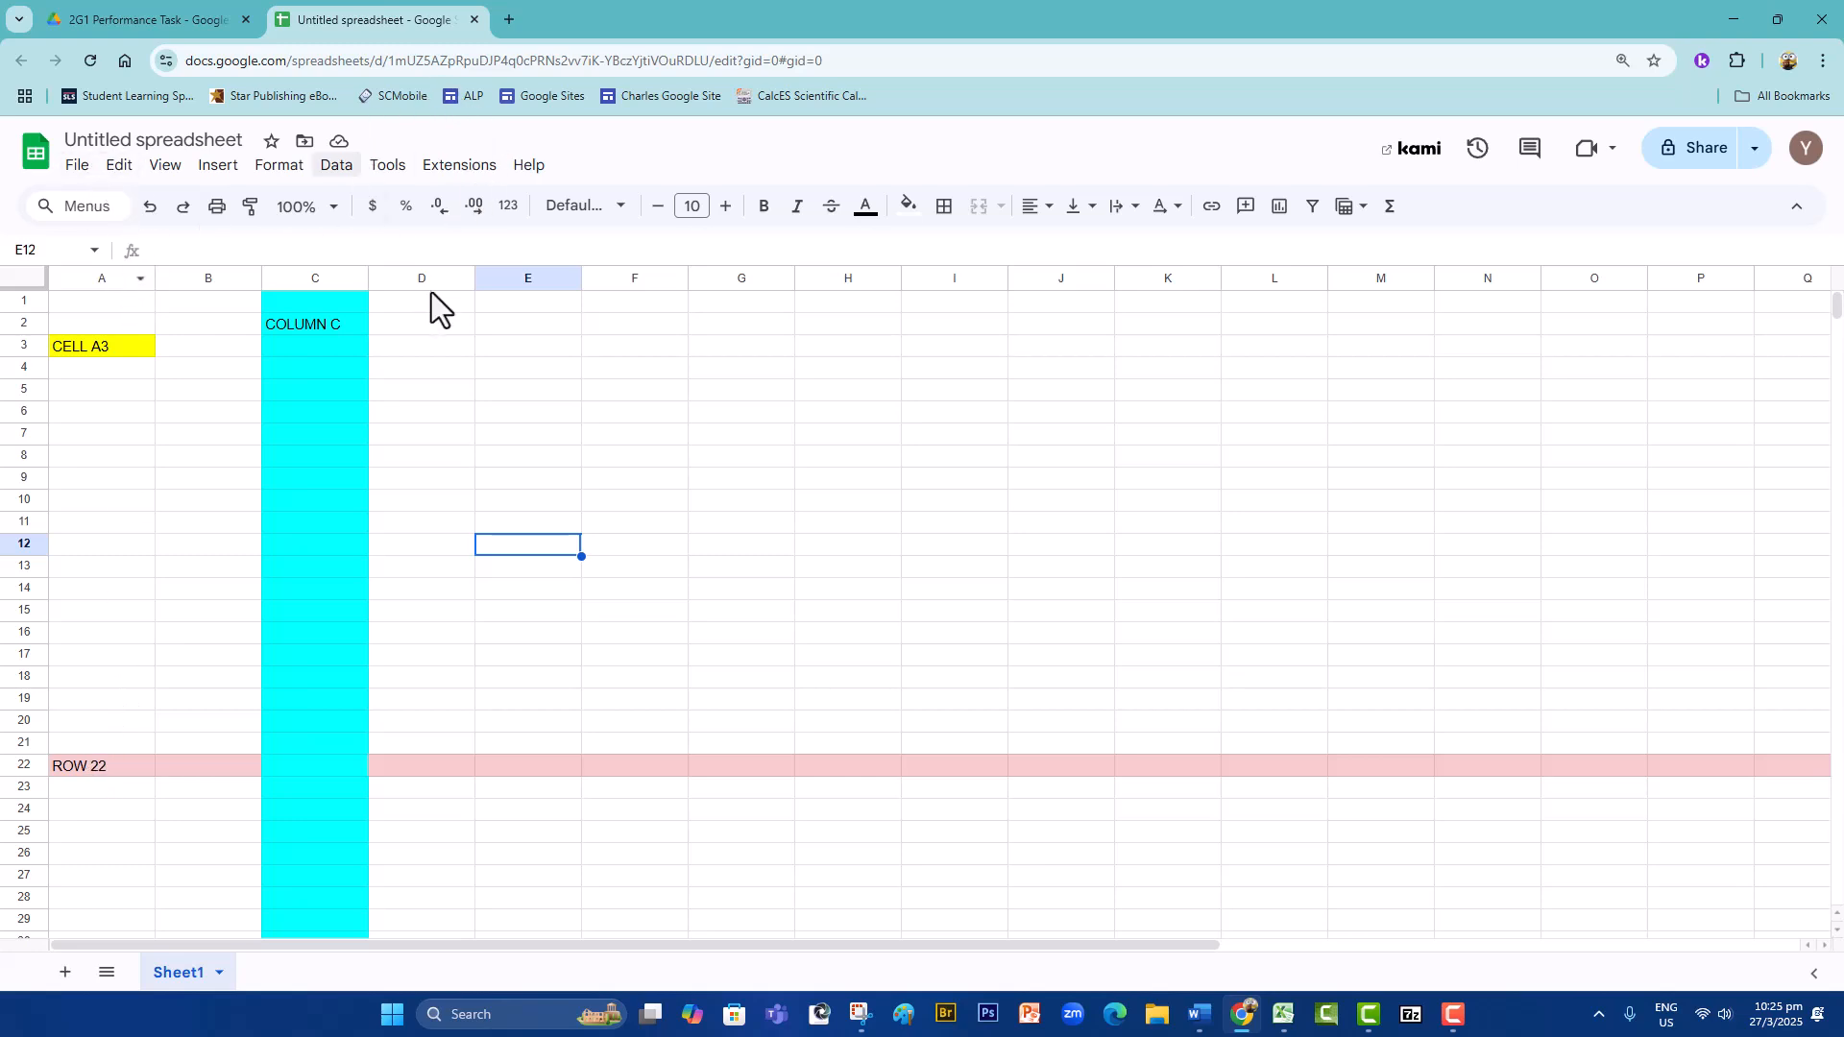
- Create a new blank Google Sheets spreadsheet in the 2G1 Performance Task folder in Google Drive
left_click(157, 19)
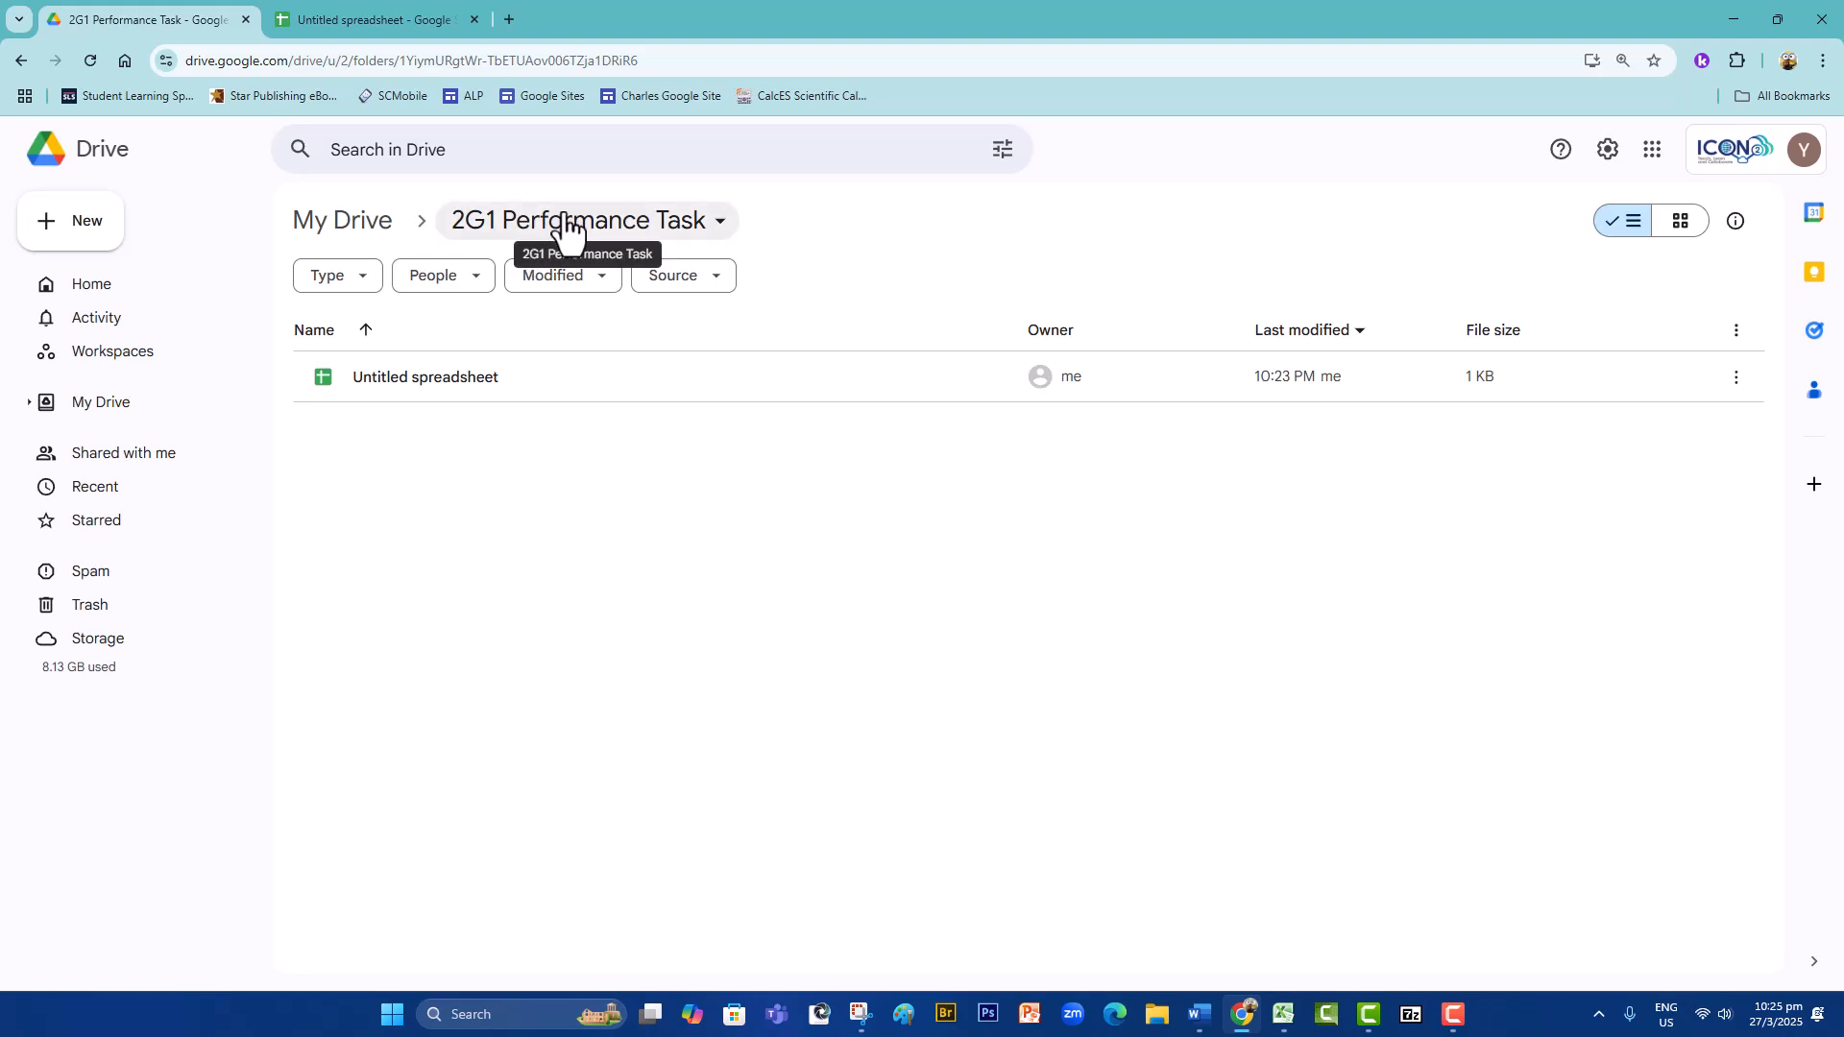
left_click(87, 235)
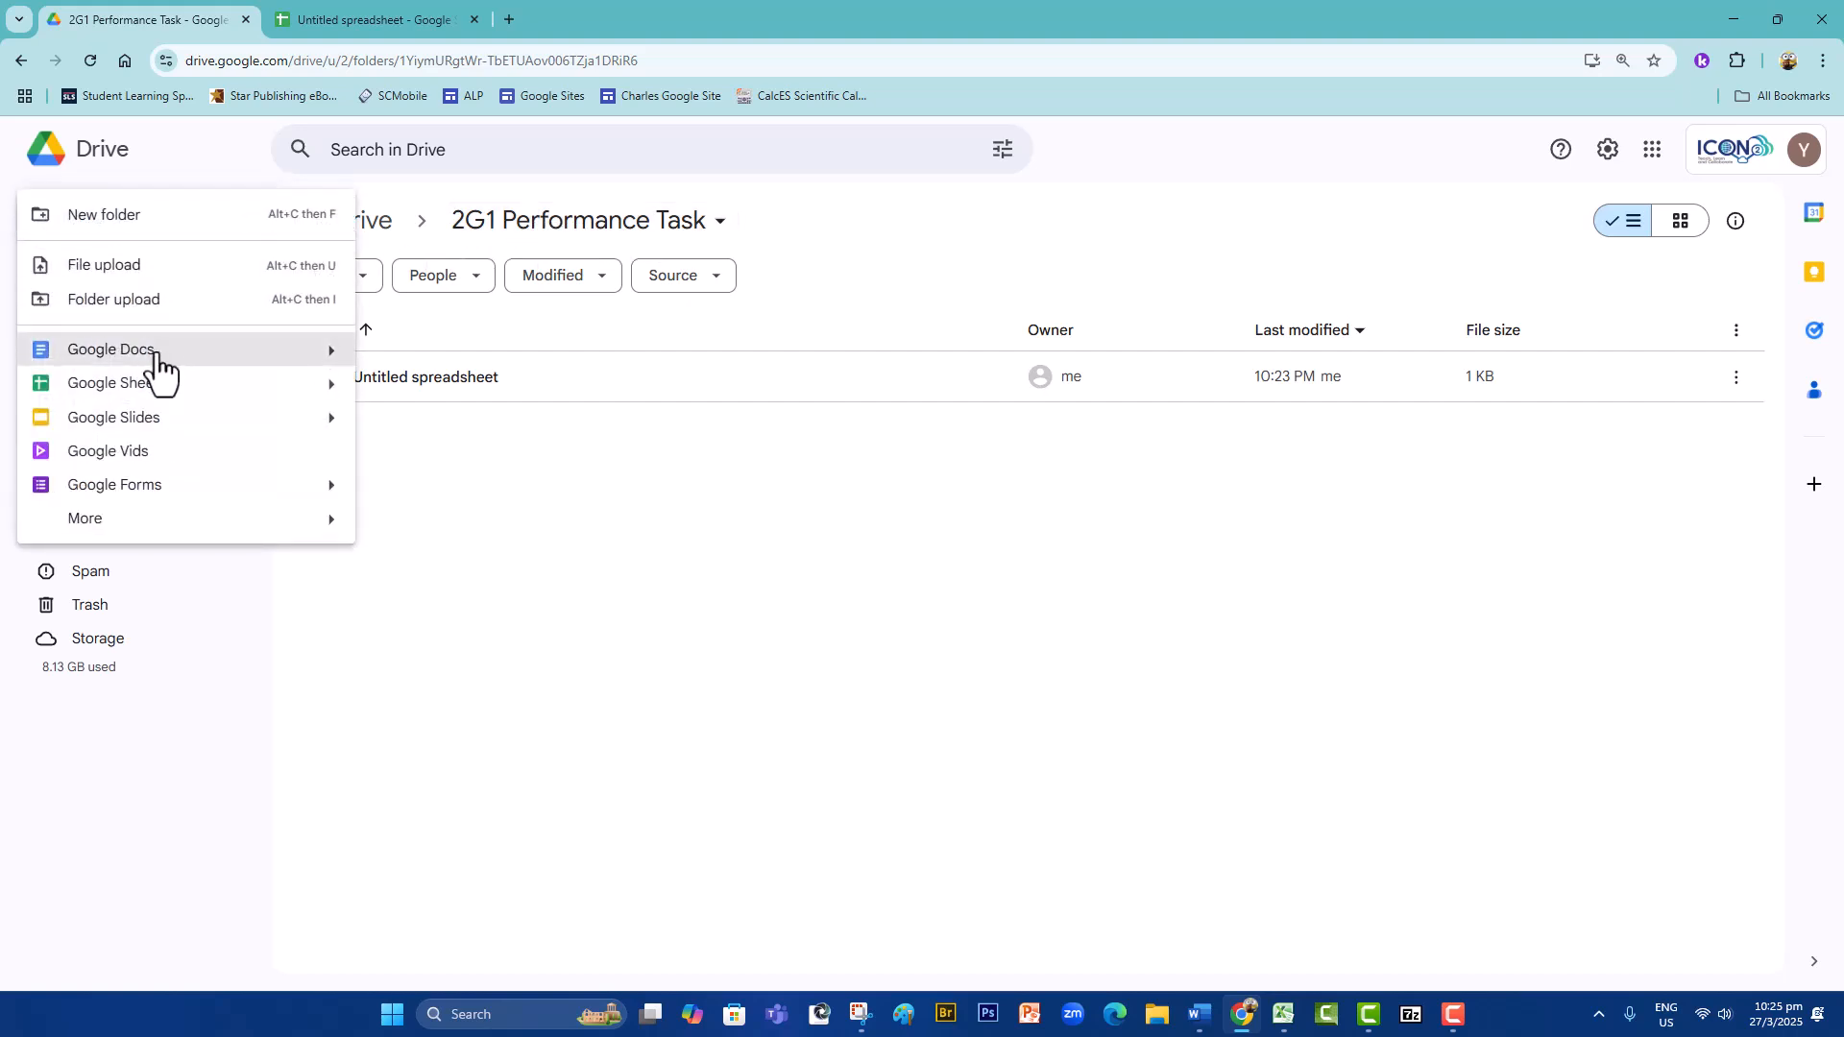
left_click(167, 388)
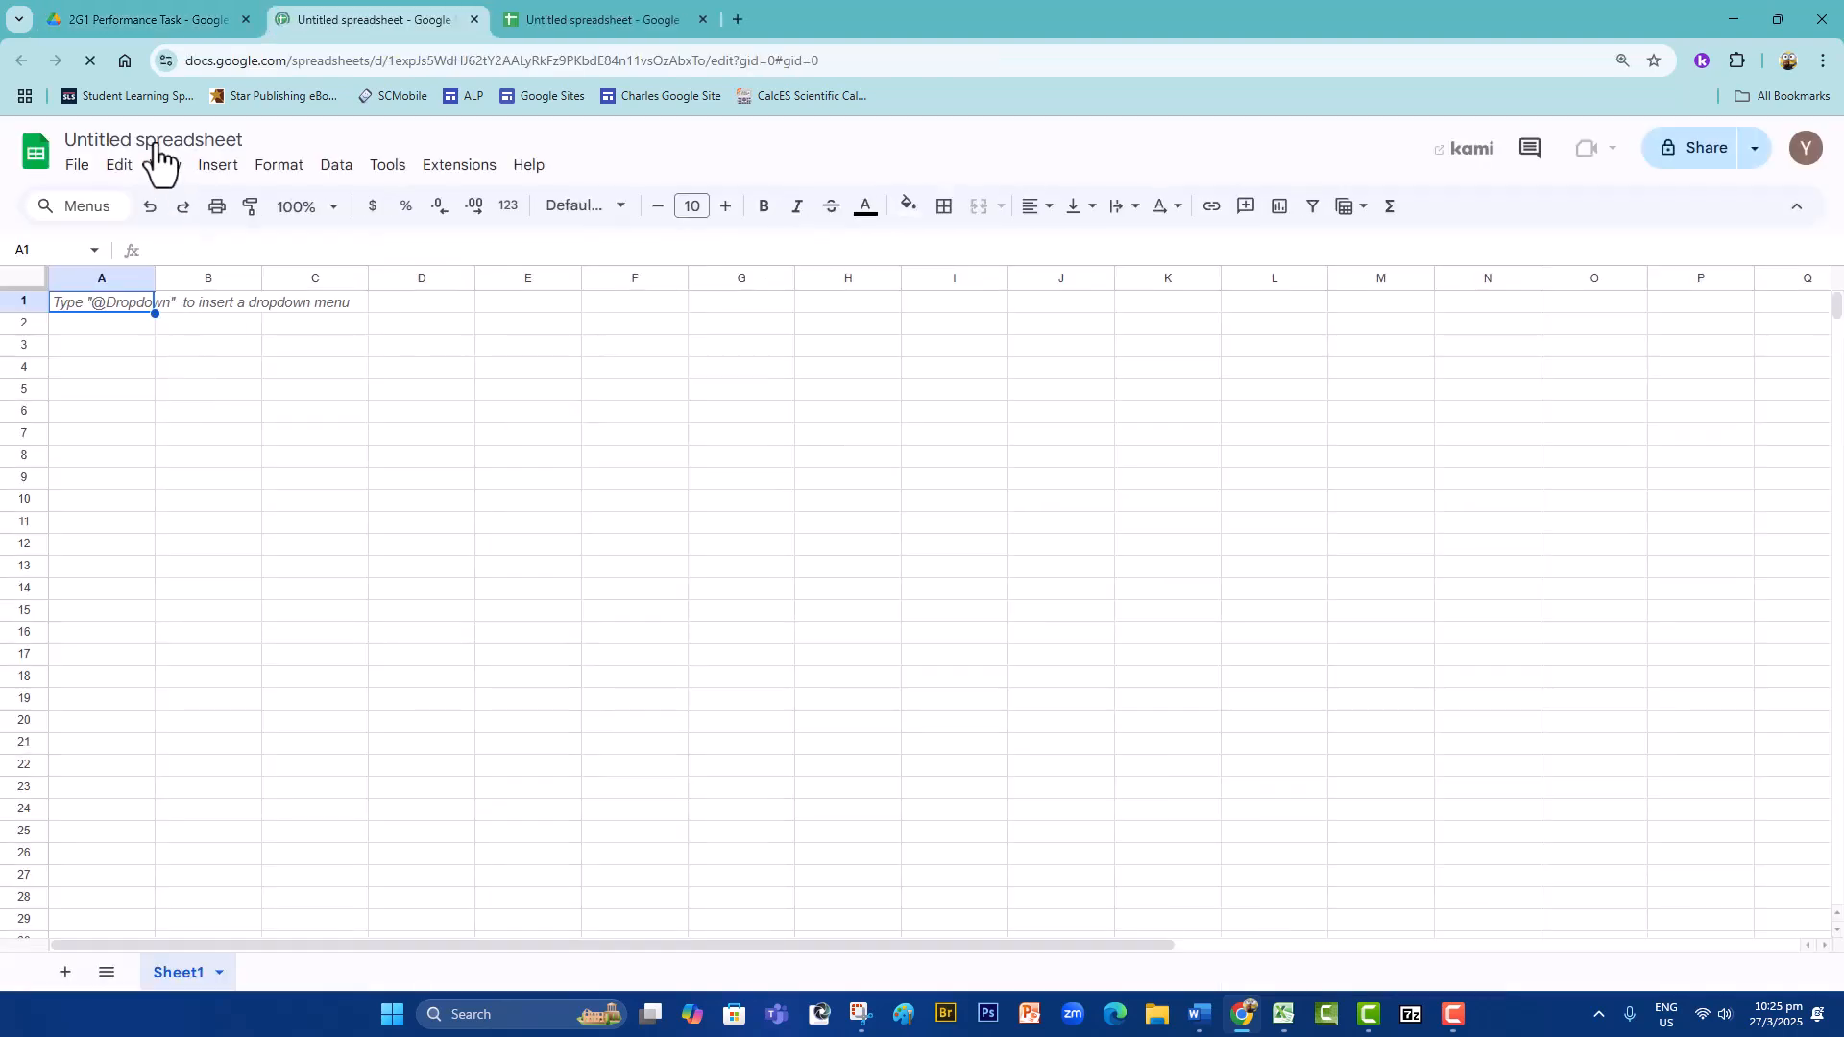
- Rename the new spreadsheet as Frequency Table and close the pre-built tables suggestions
left_click(153, 139)
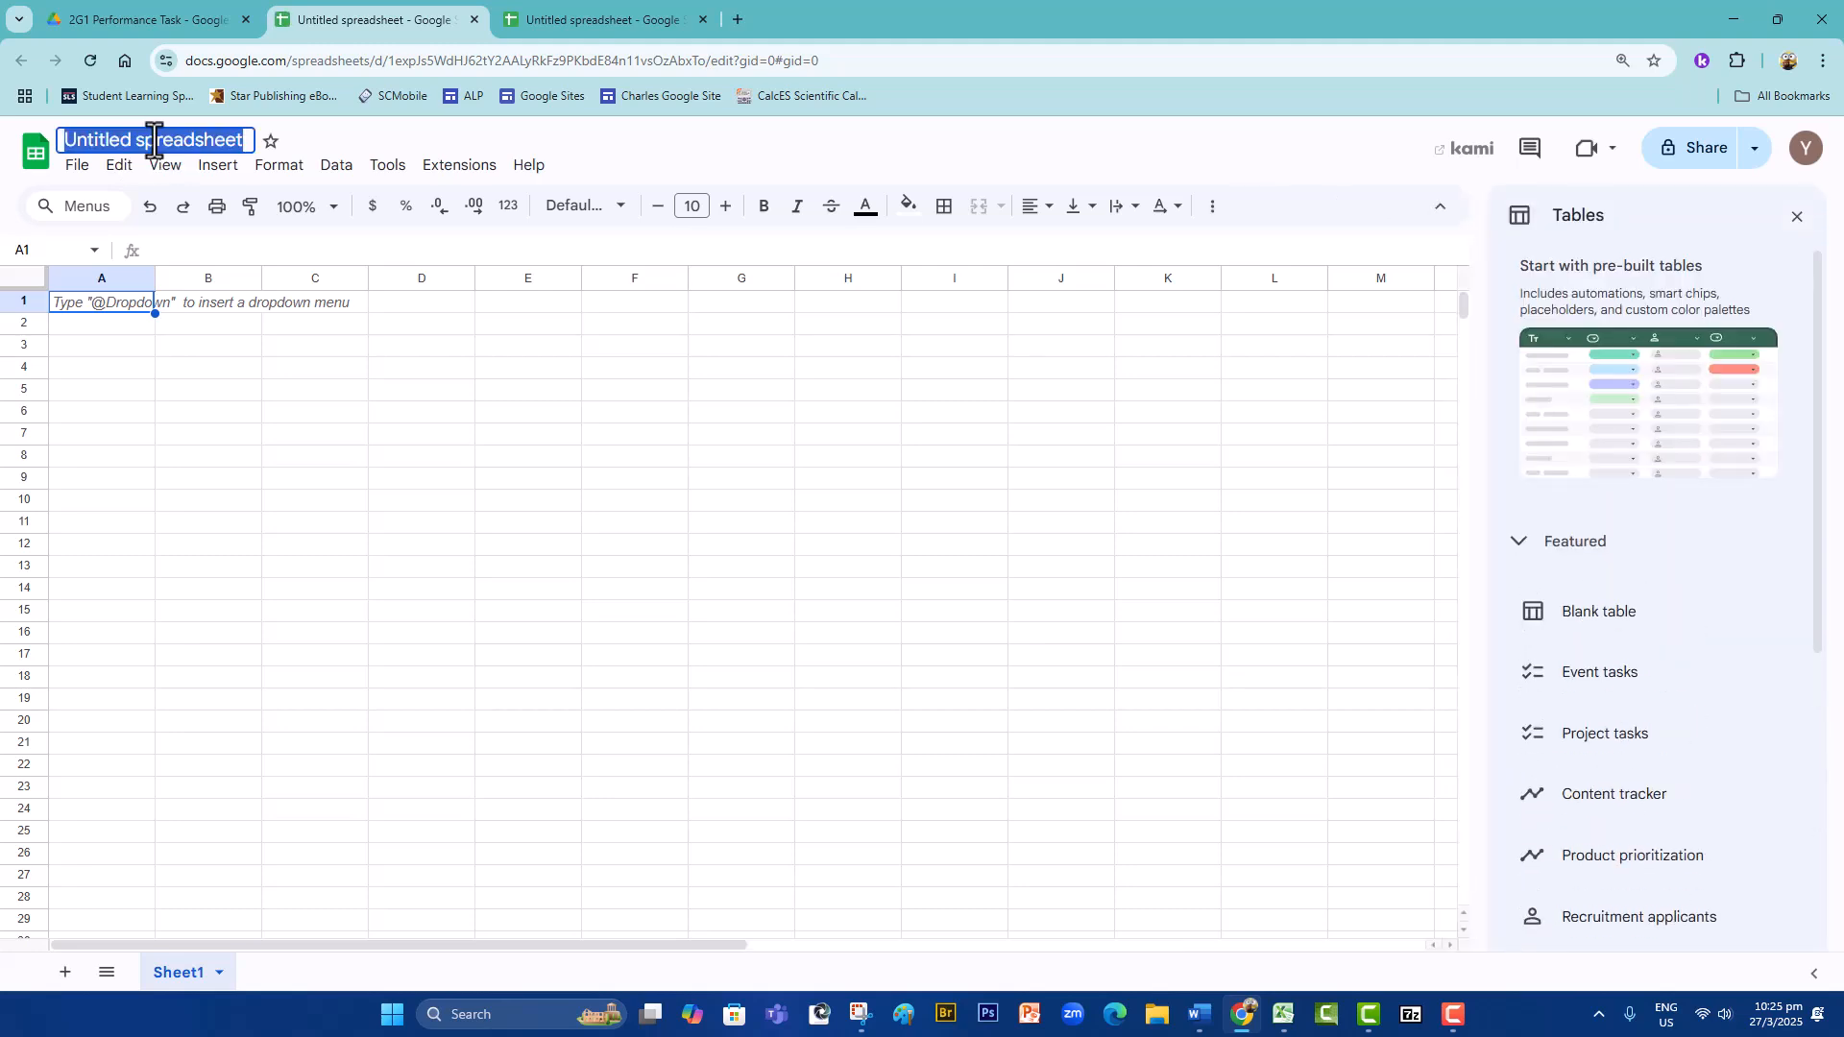
type("Freque")
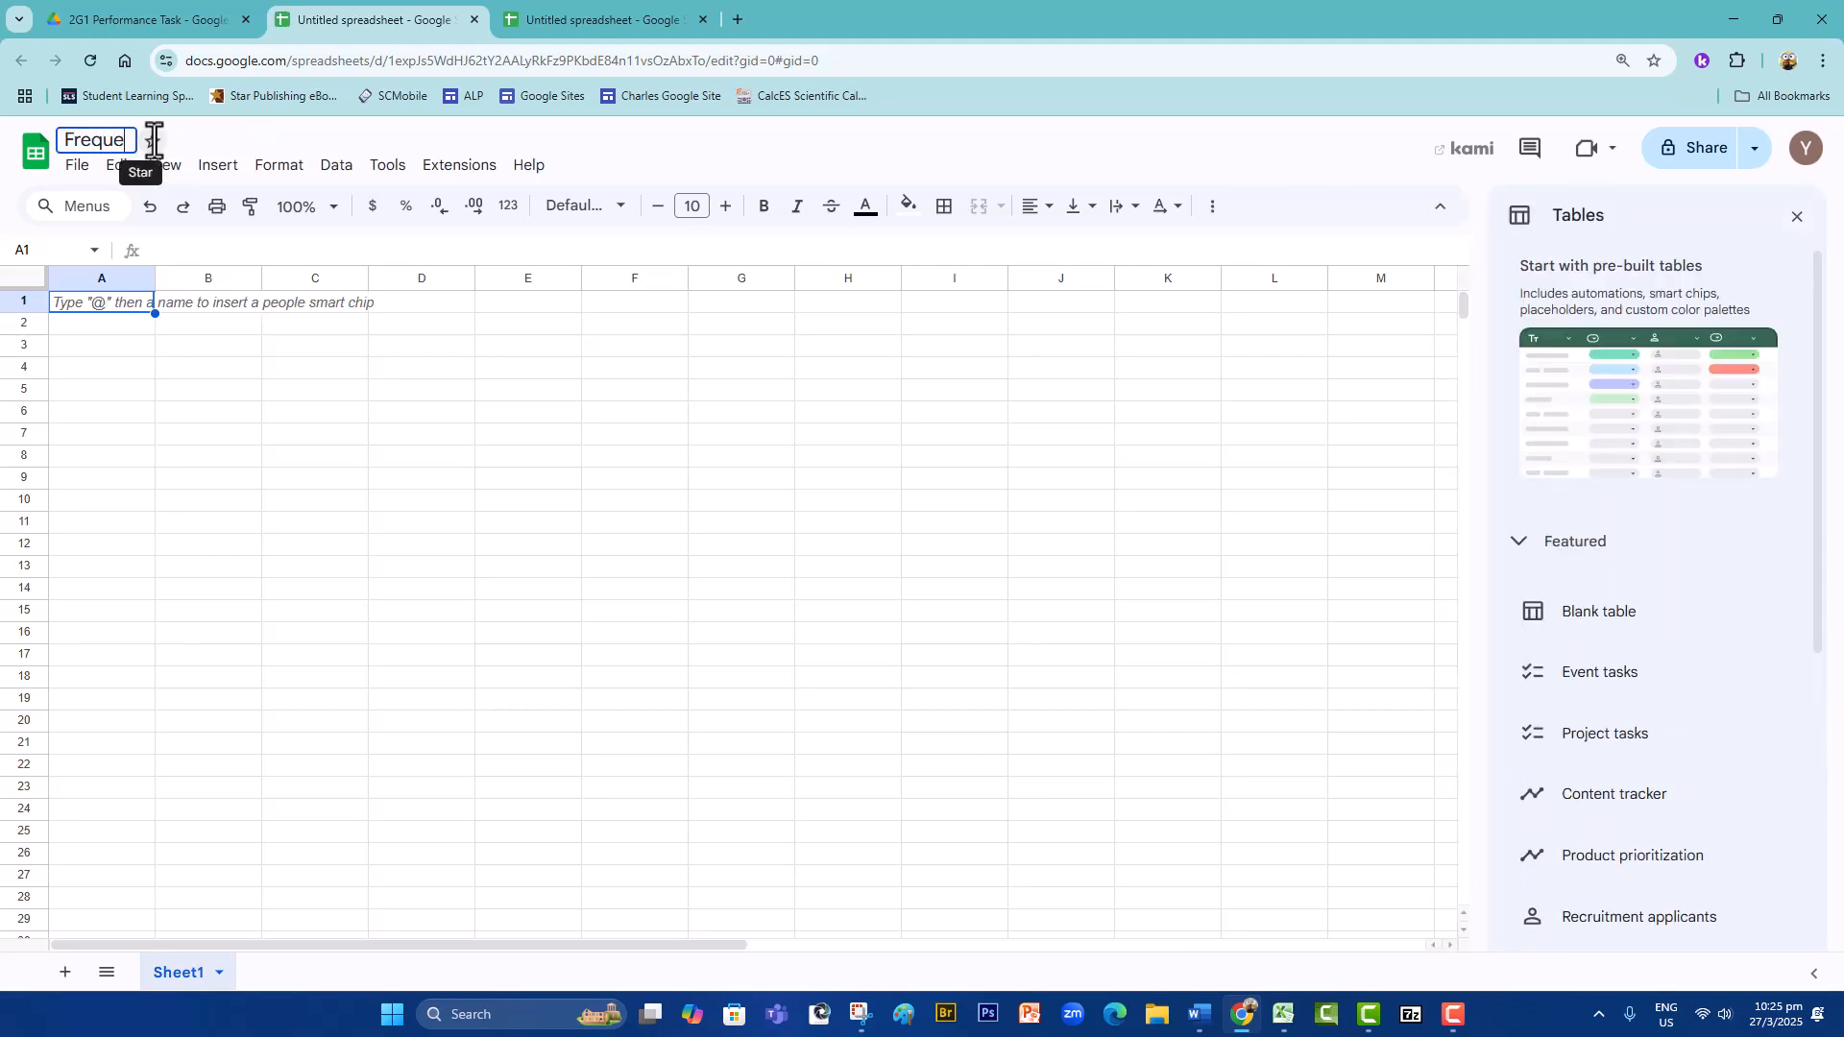
type("ncy Table")
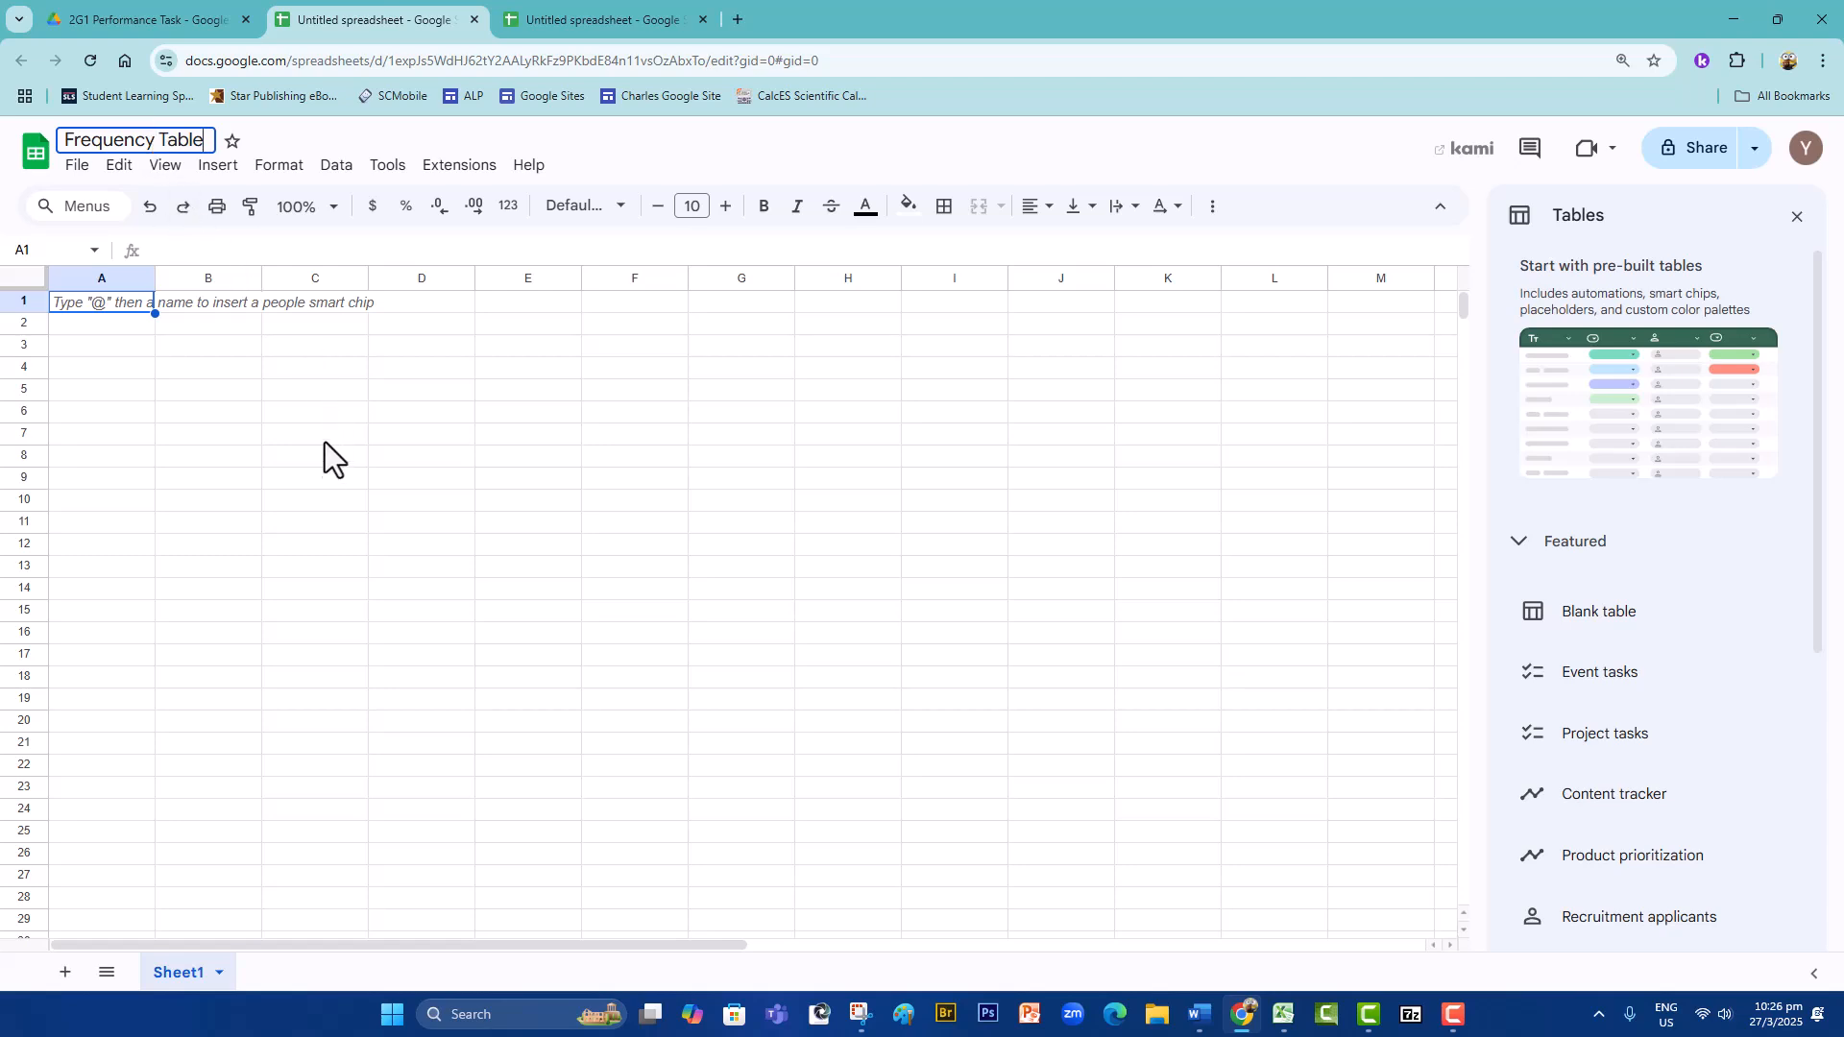
left_click(624, 437)
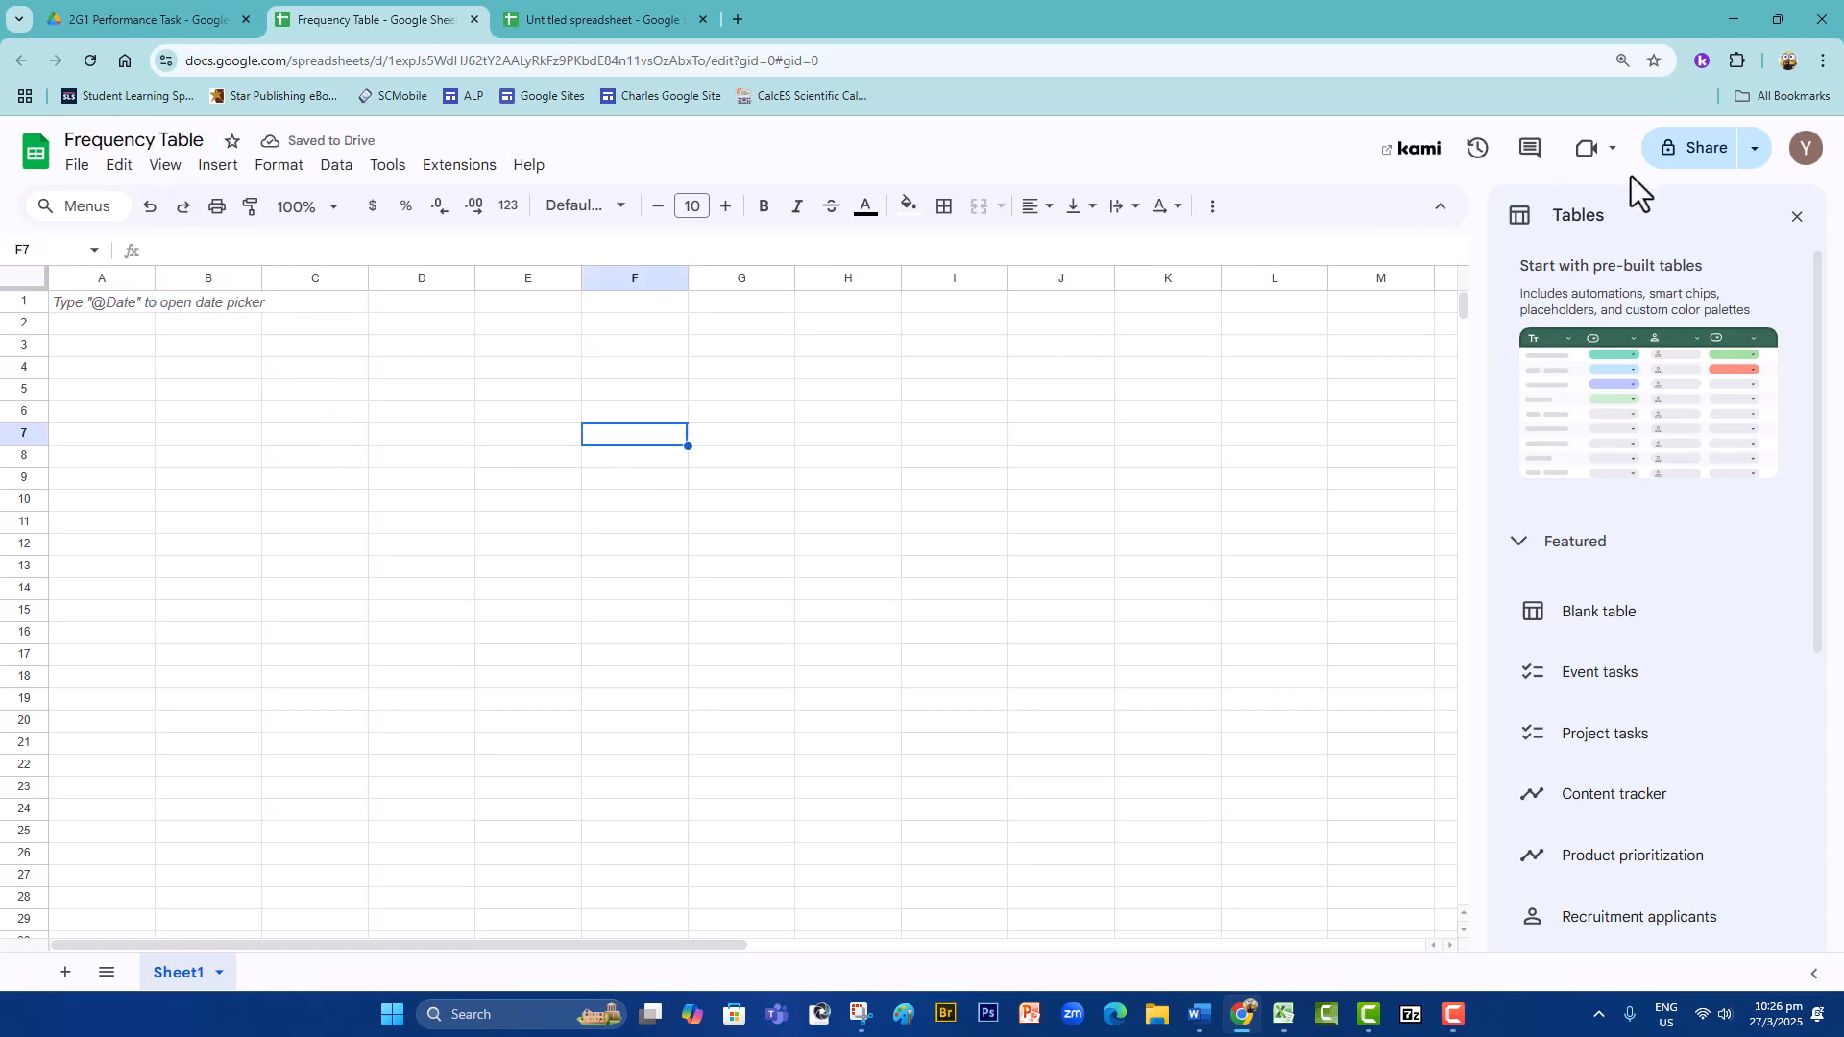
left_click(1783, 217)
- Paste the copied data and tally table image, positioned and enlarged to span about columns I to P and rows 2 to 25
key("ctrl+v")
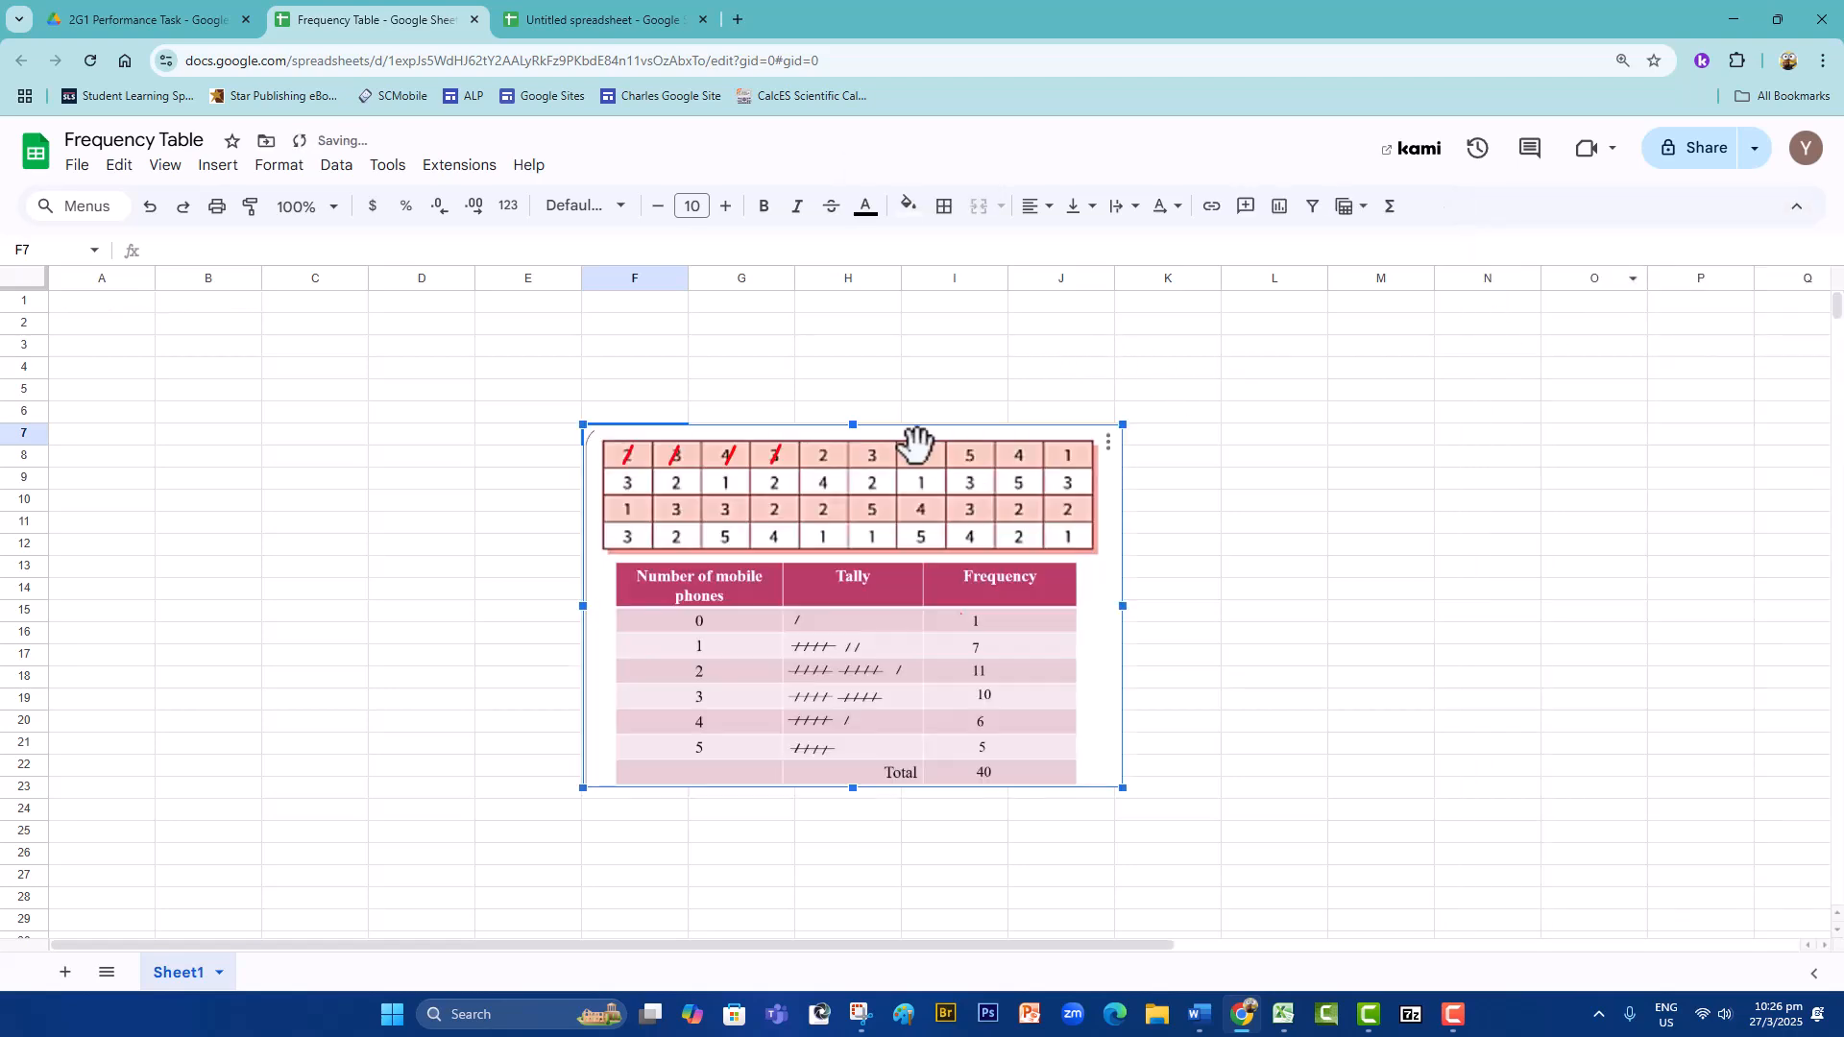
left_click_drag(1028, 436, 1400, 327)
left_click_drag(1492, 673, 1729, 831)
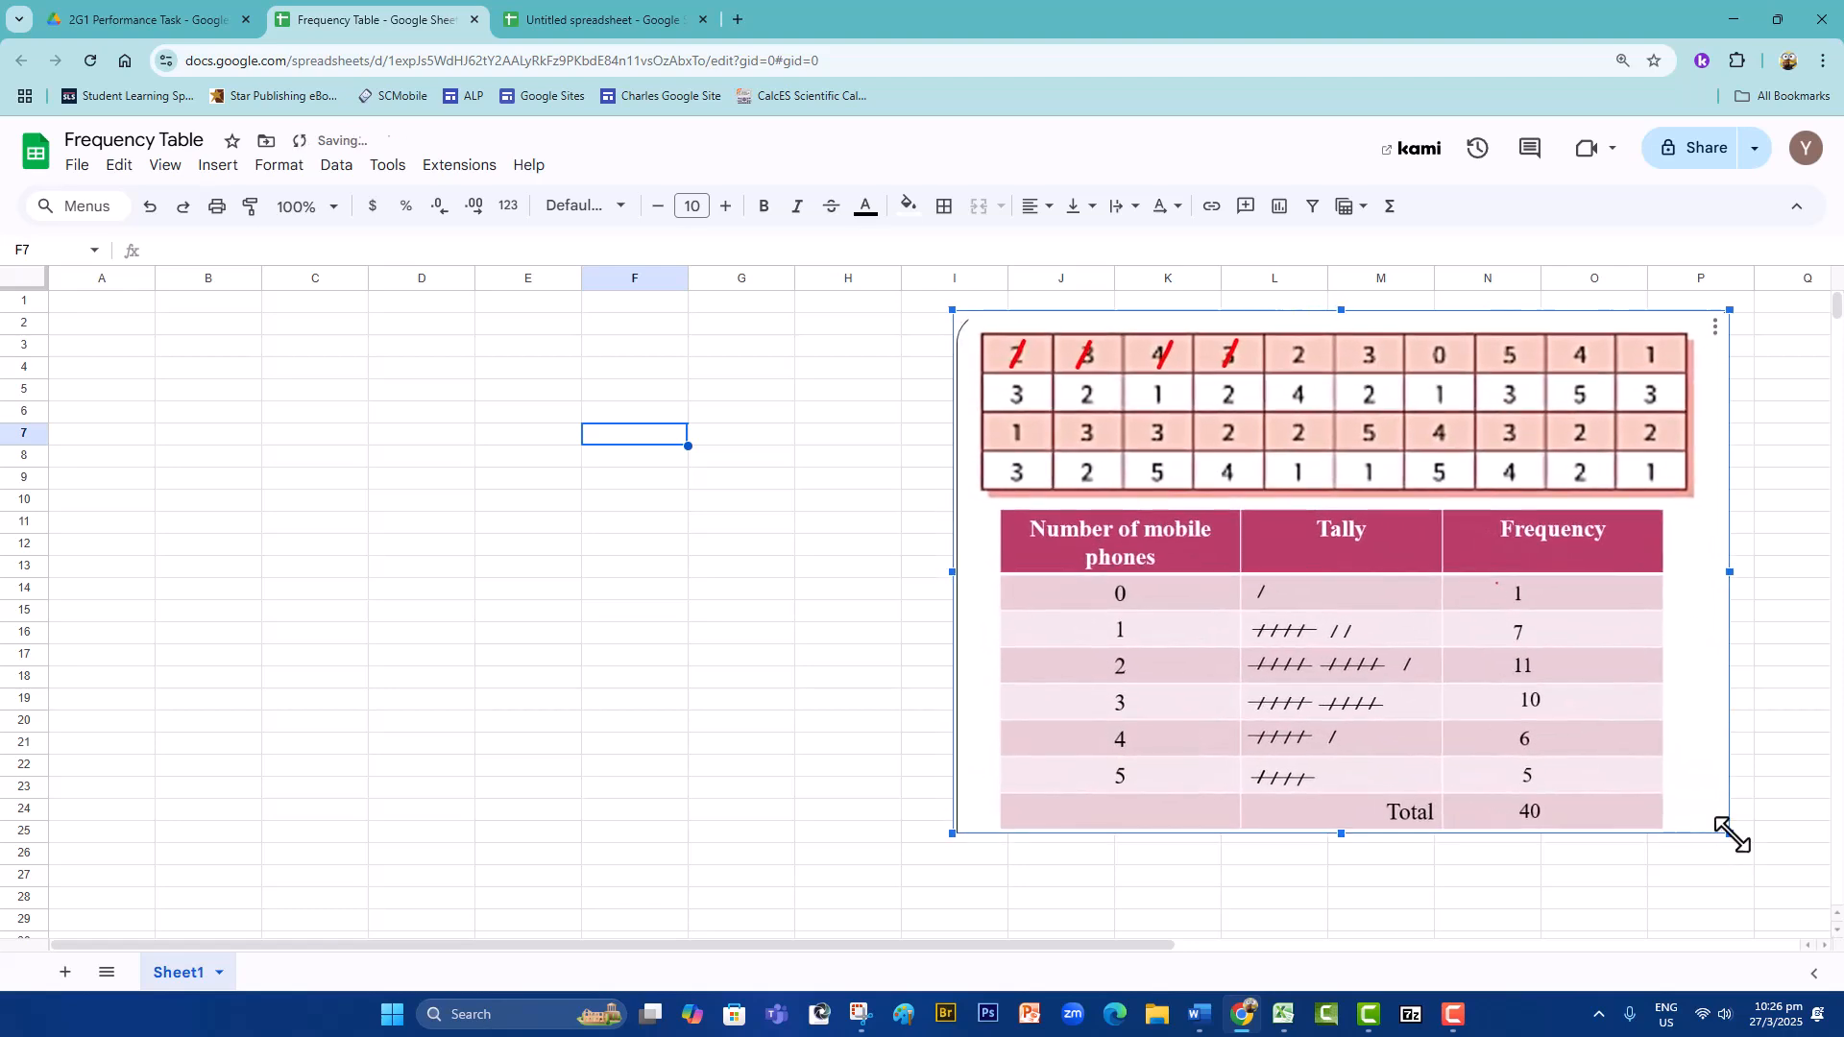
left_click(741, 655)
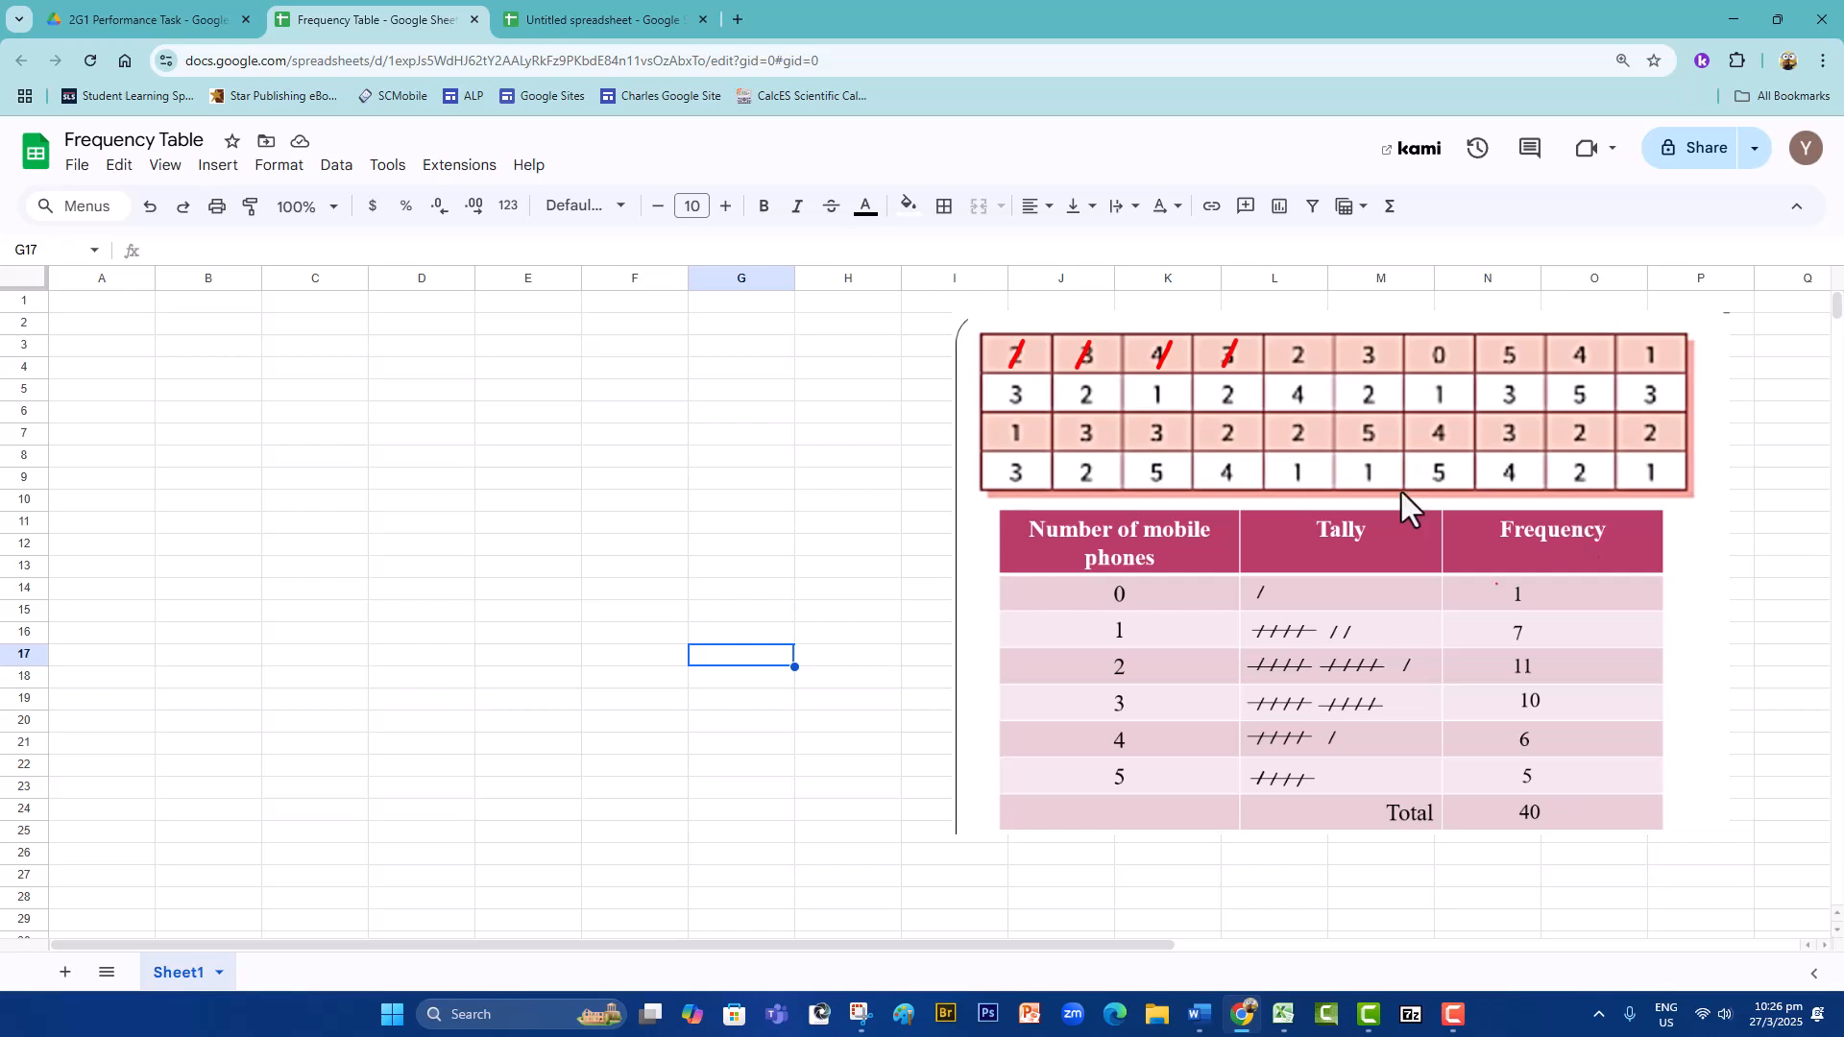
- Enter the row labels Number of Mobile Phones in cell A2 and Frequency in cell A3
left_click(126, 325)
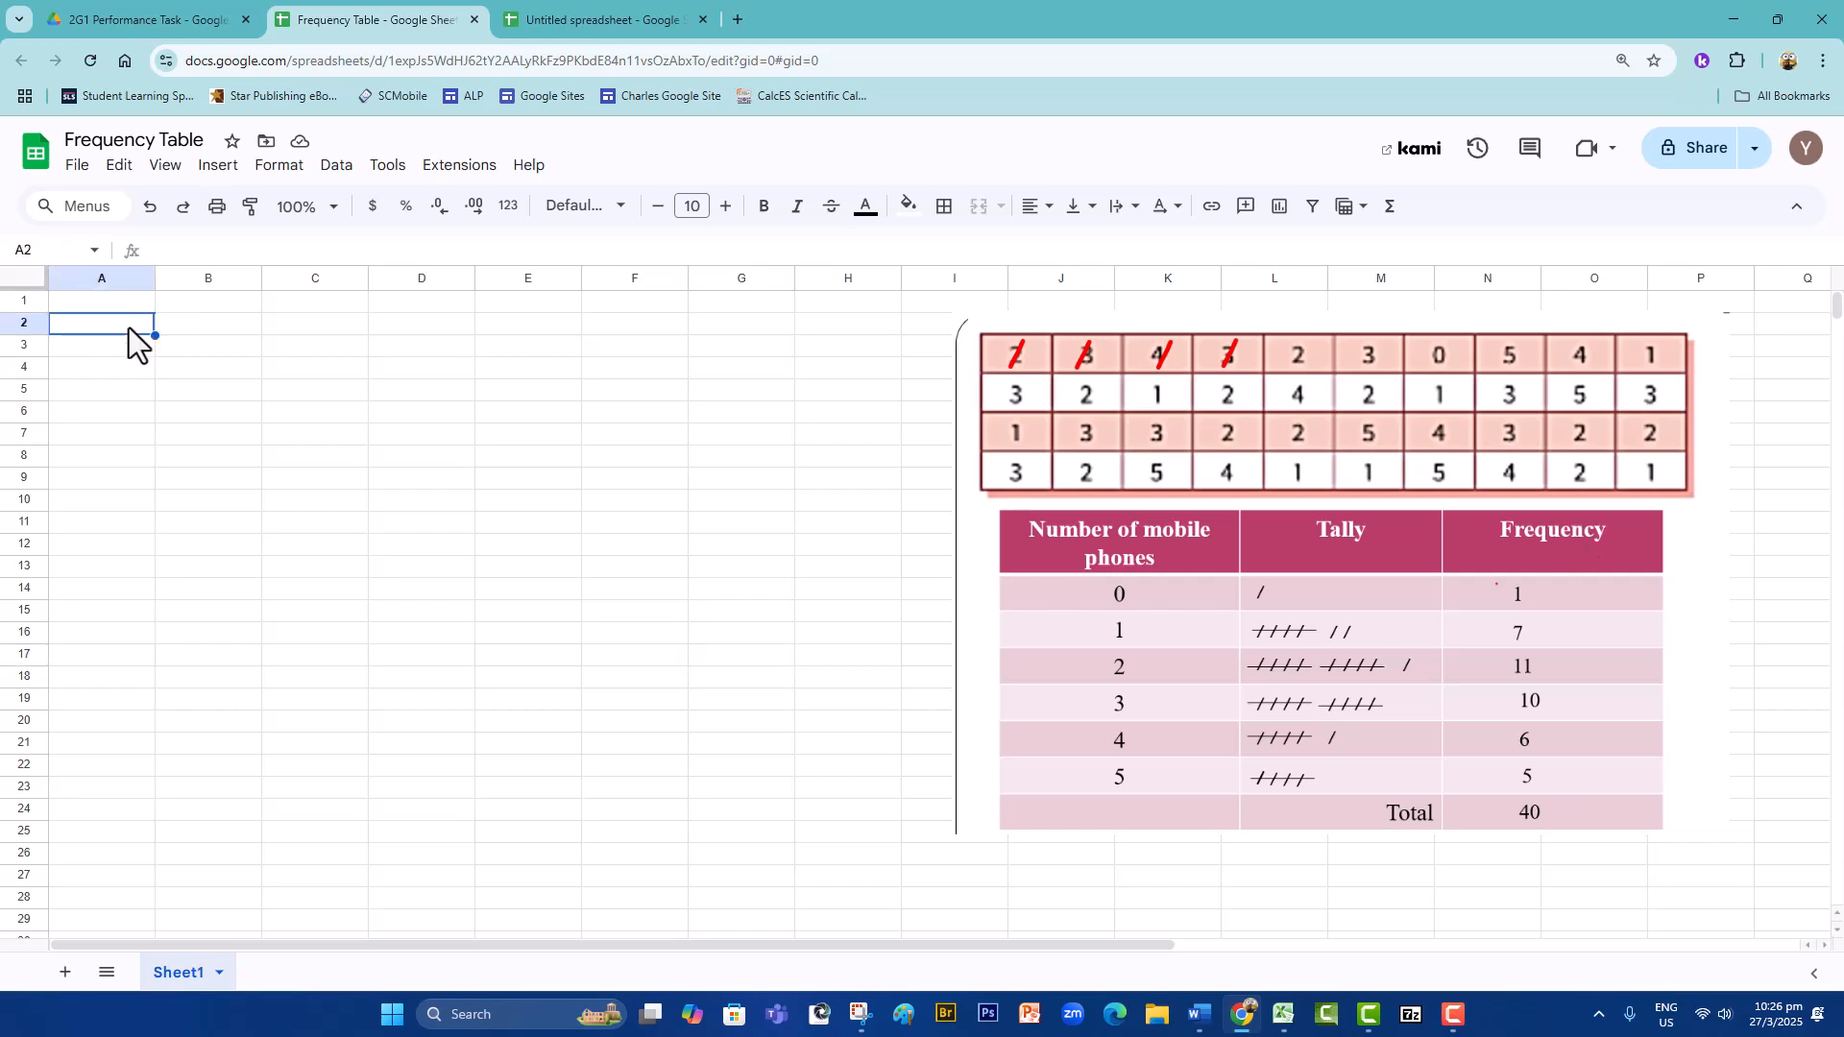
type("Number o")
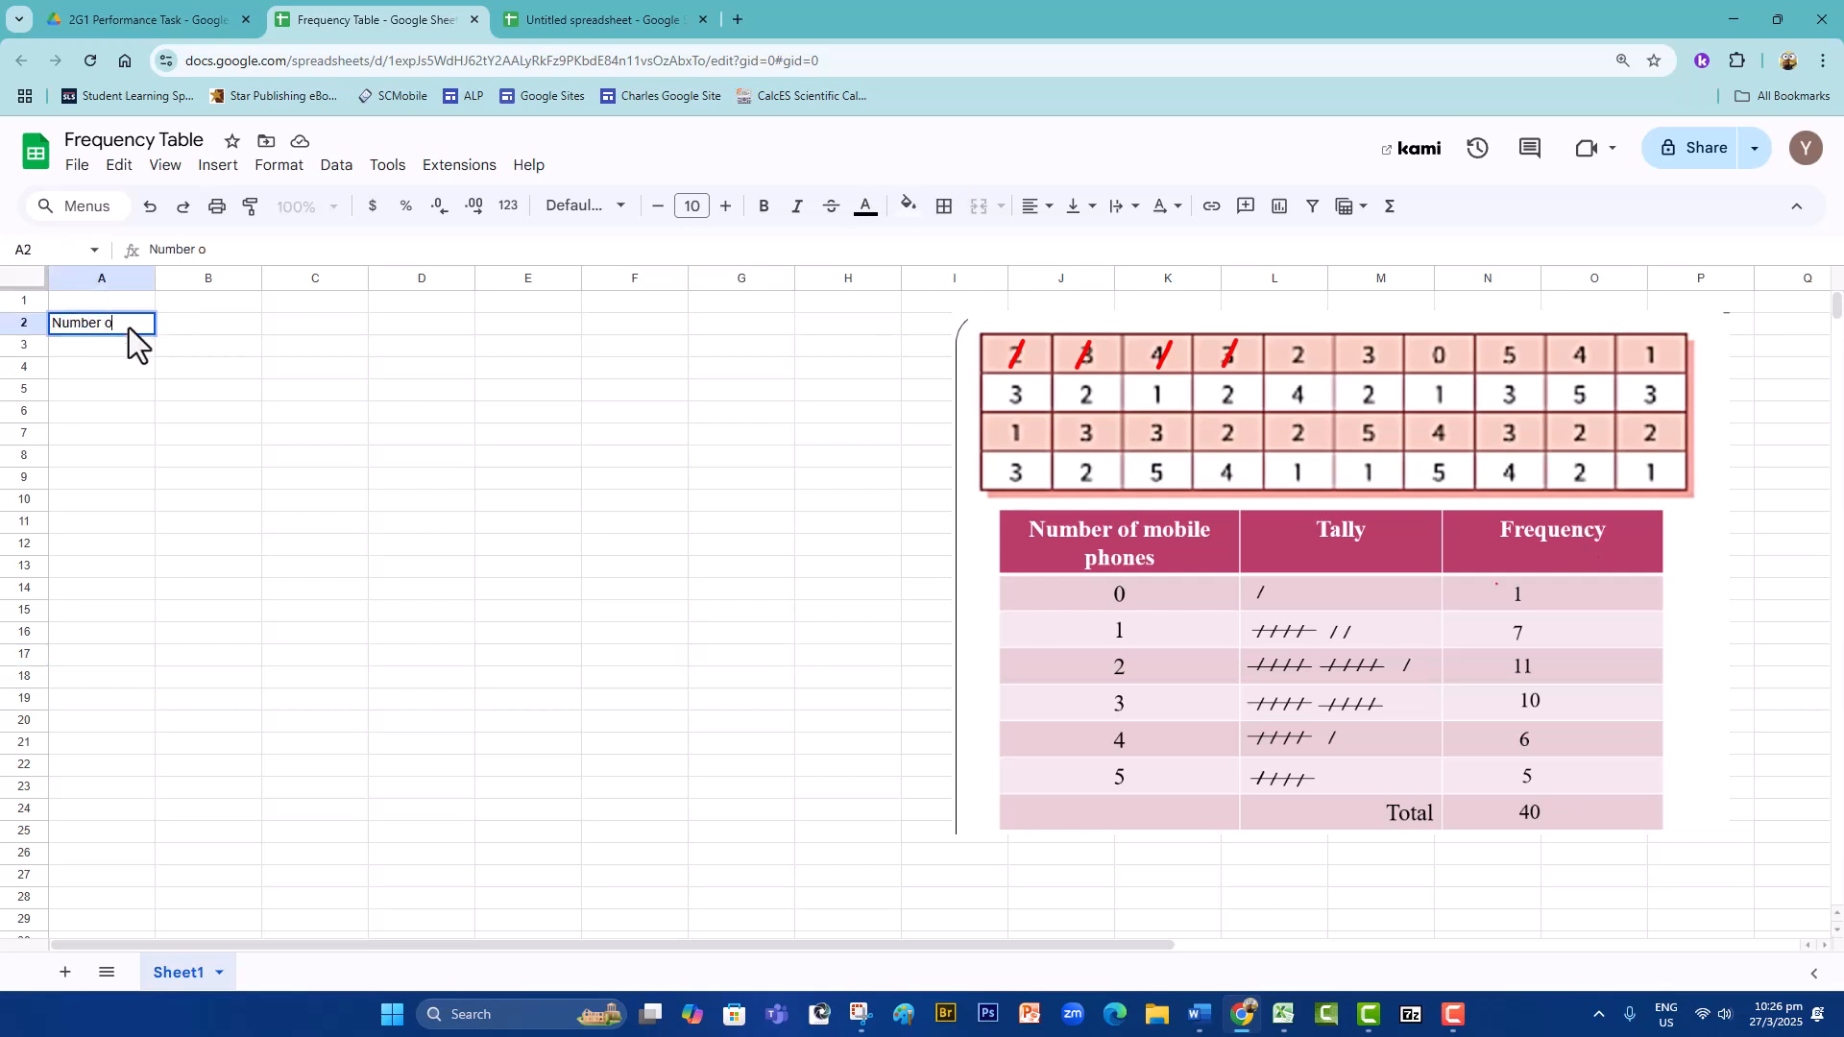
type("f Mobile Phones")
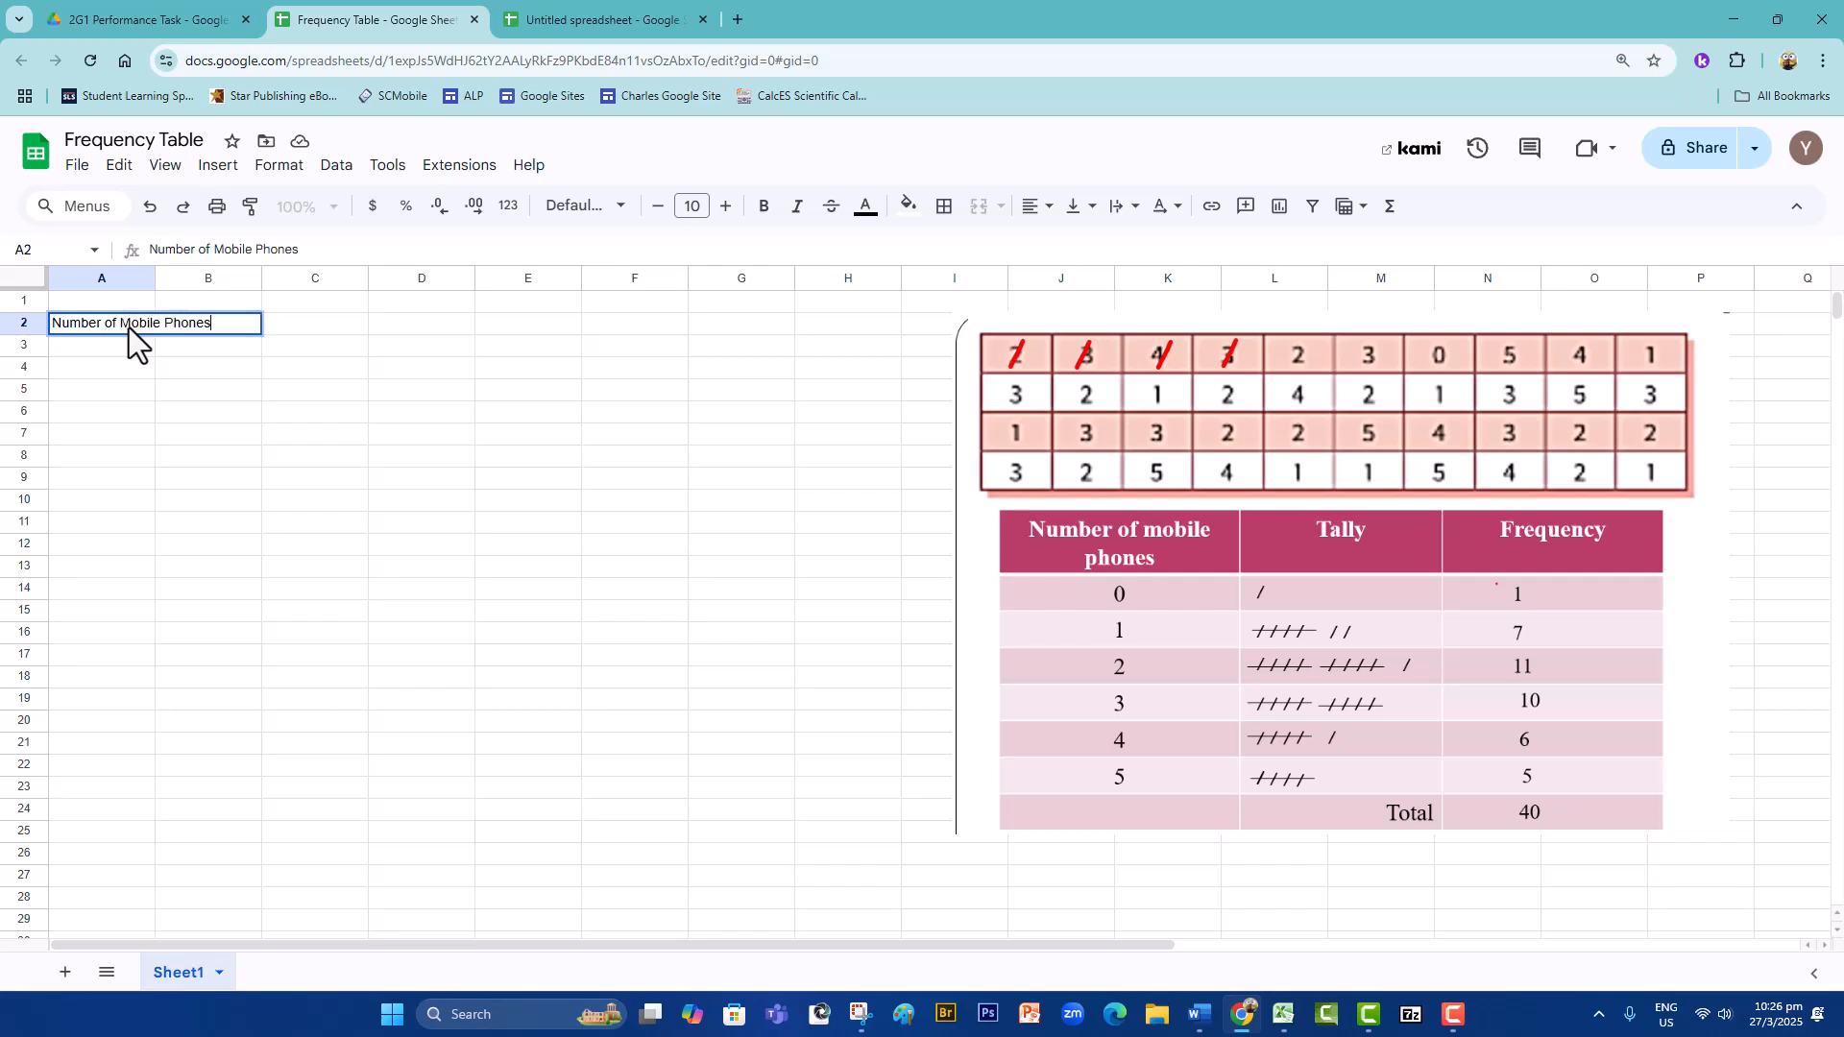
key("Return")
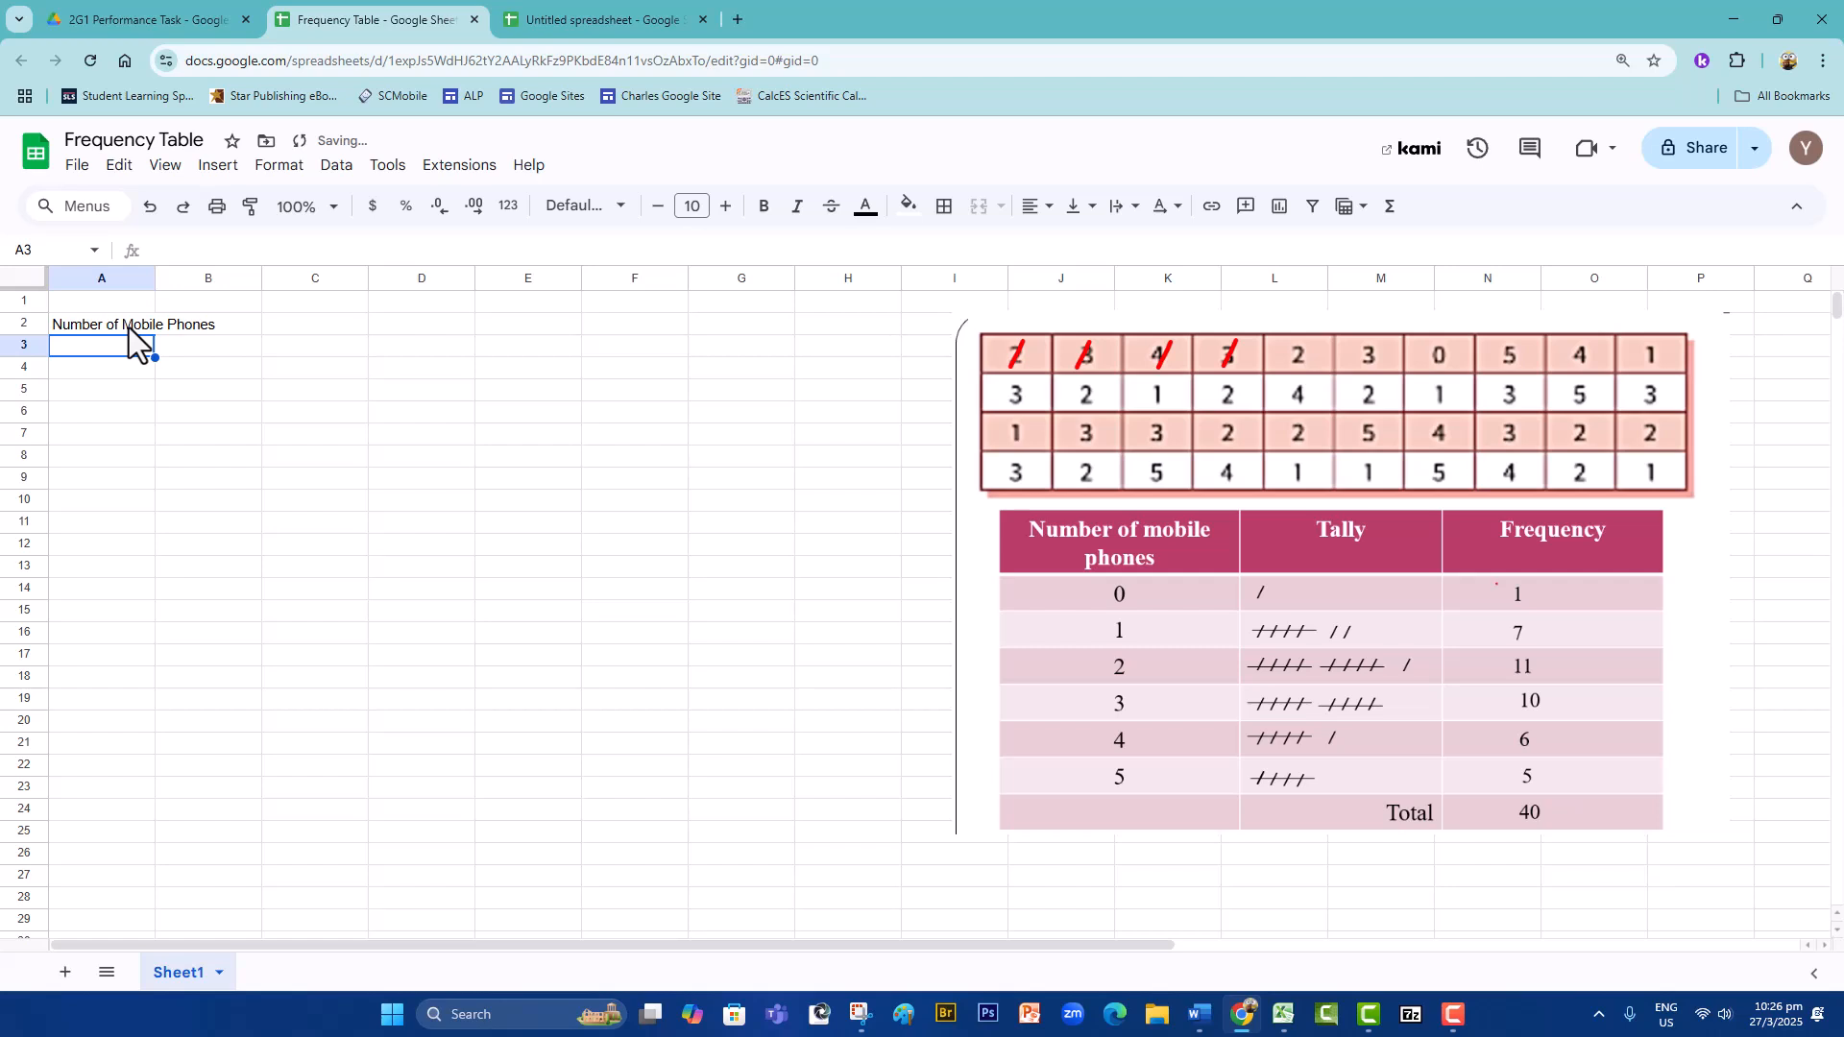
type("Freque")
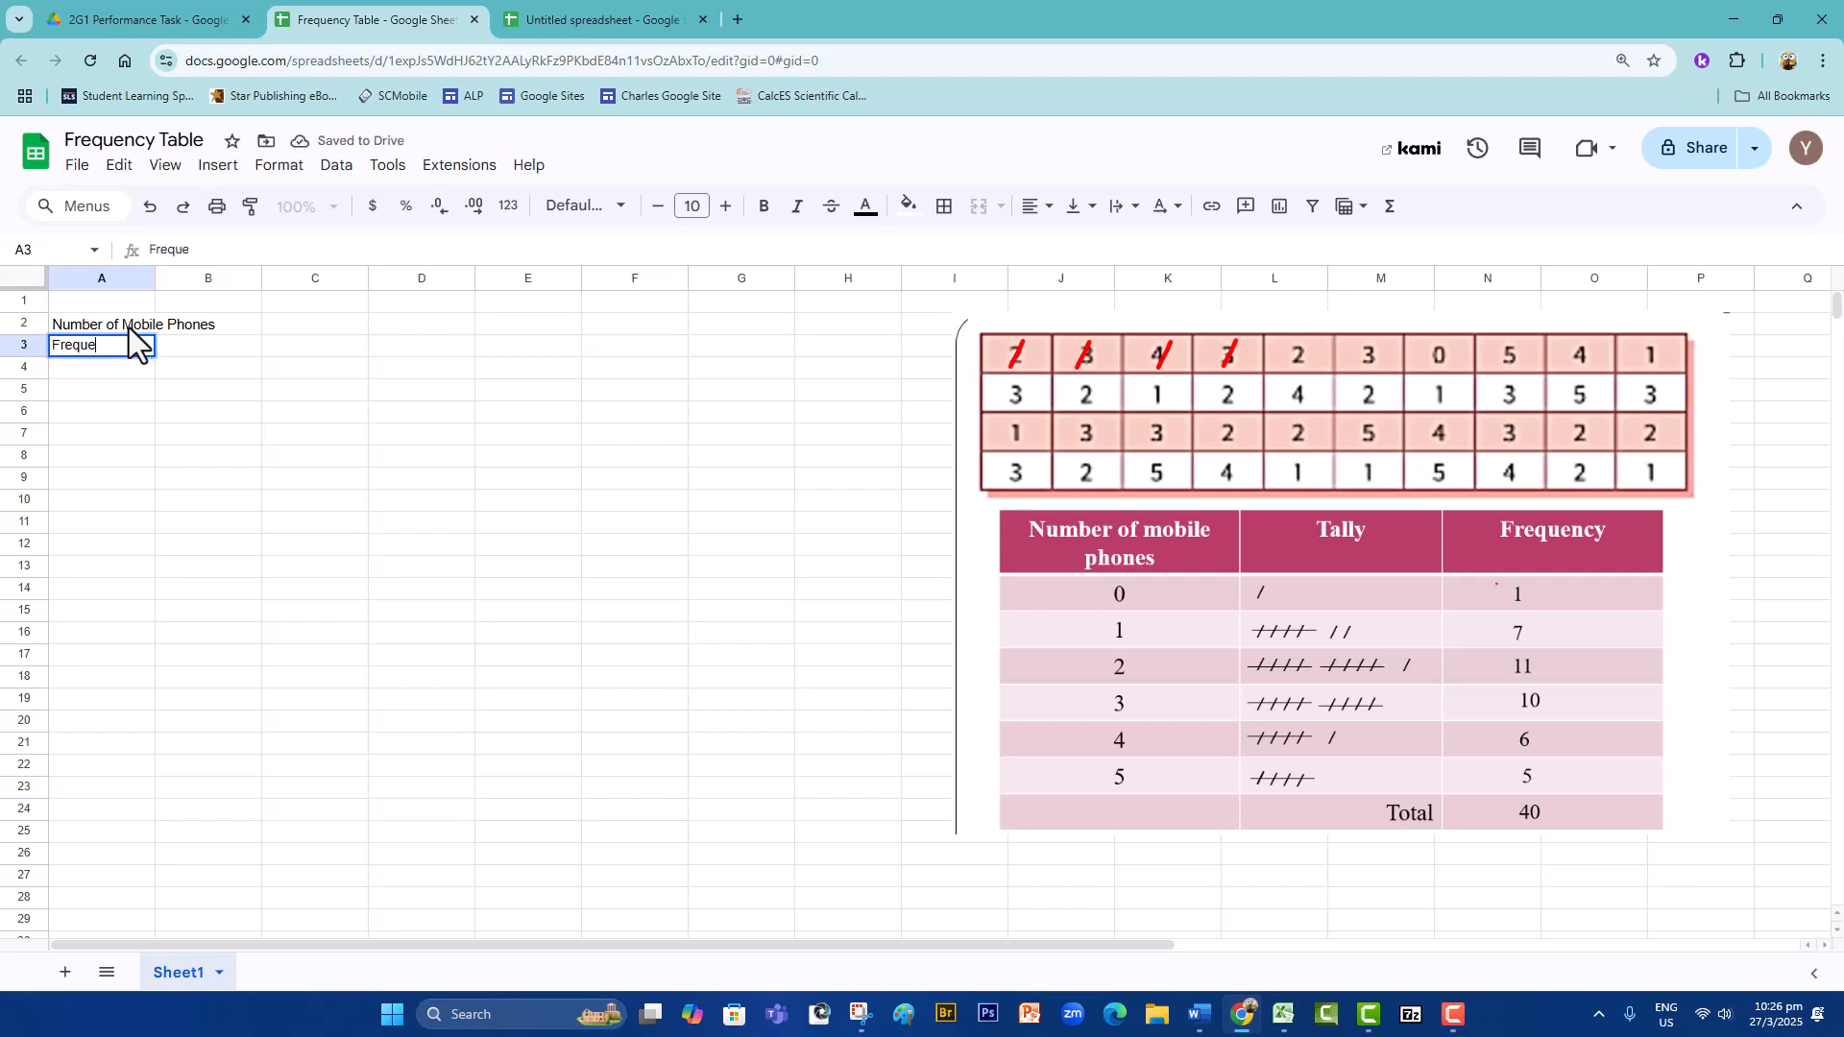
type("ncy")
key("Return")
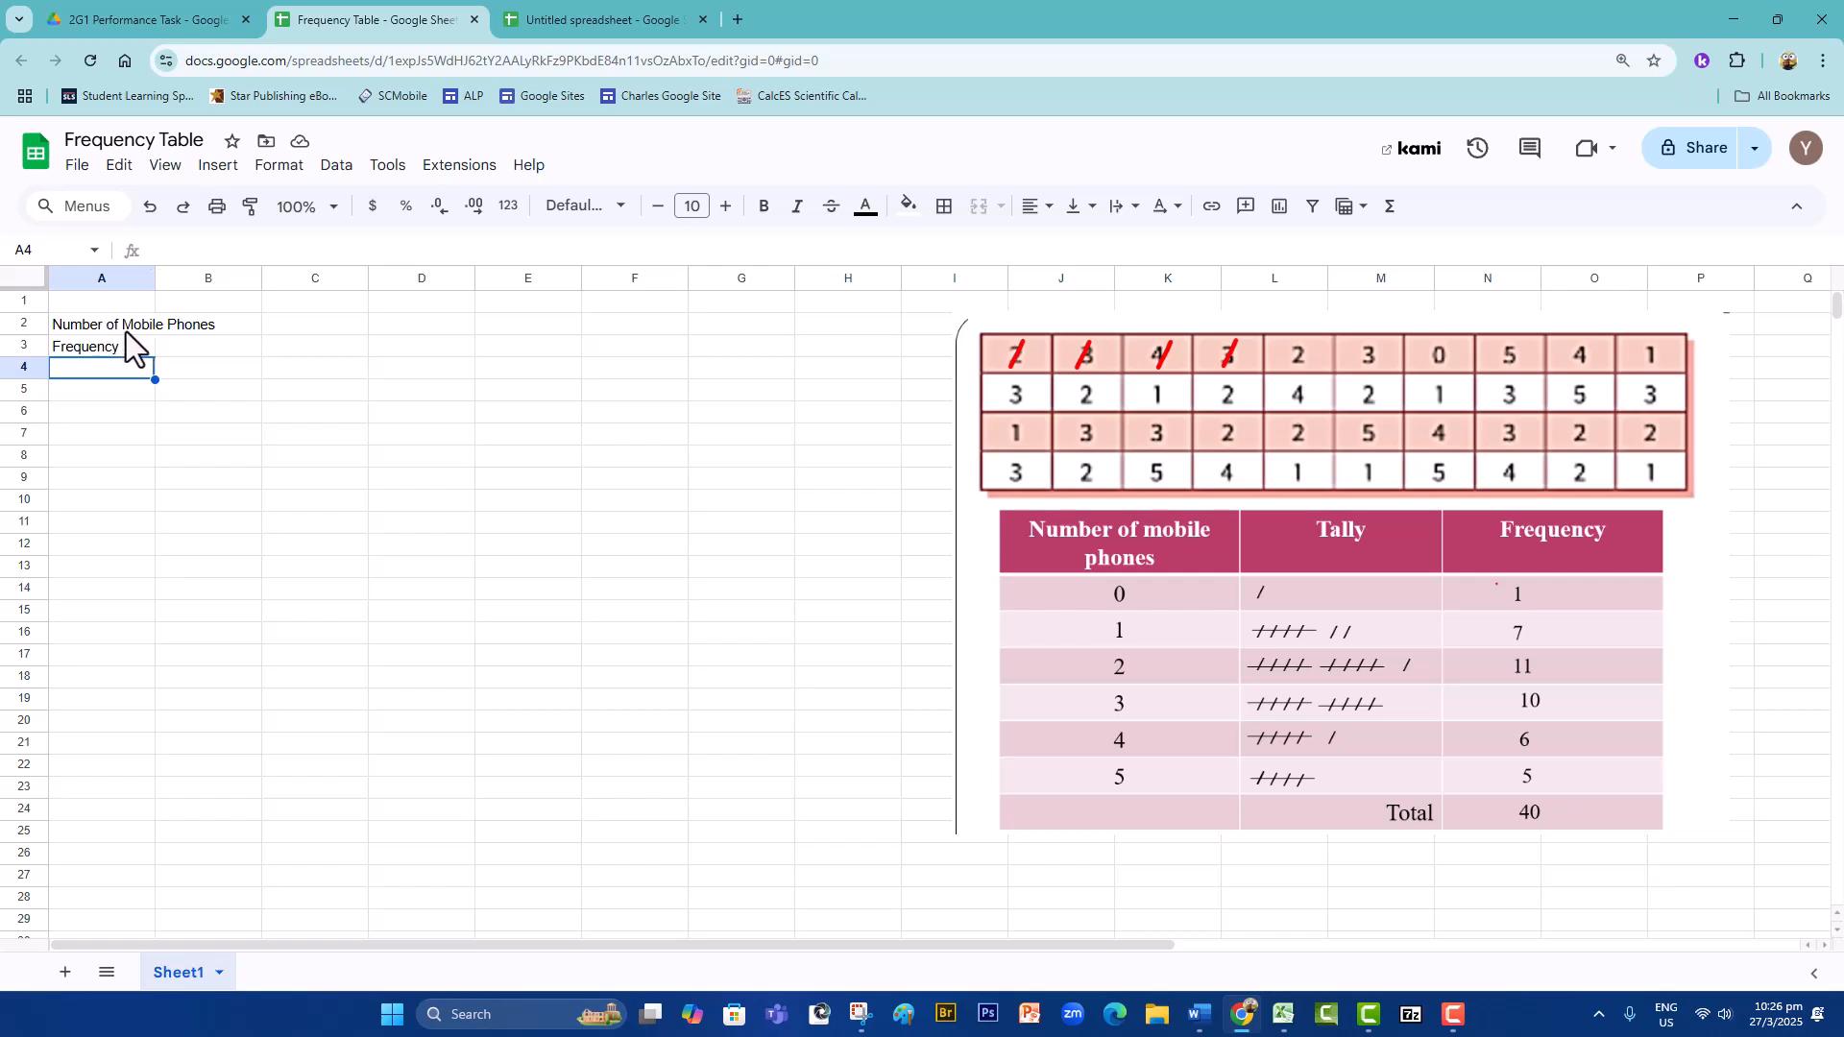
- Fit column A to its longest label, then widen it slightly further
double_click(155, 280)
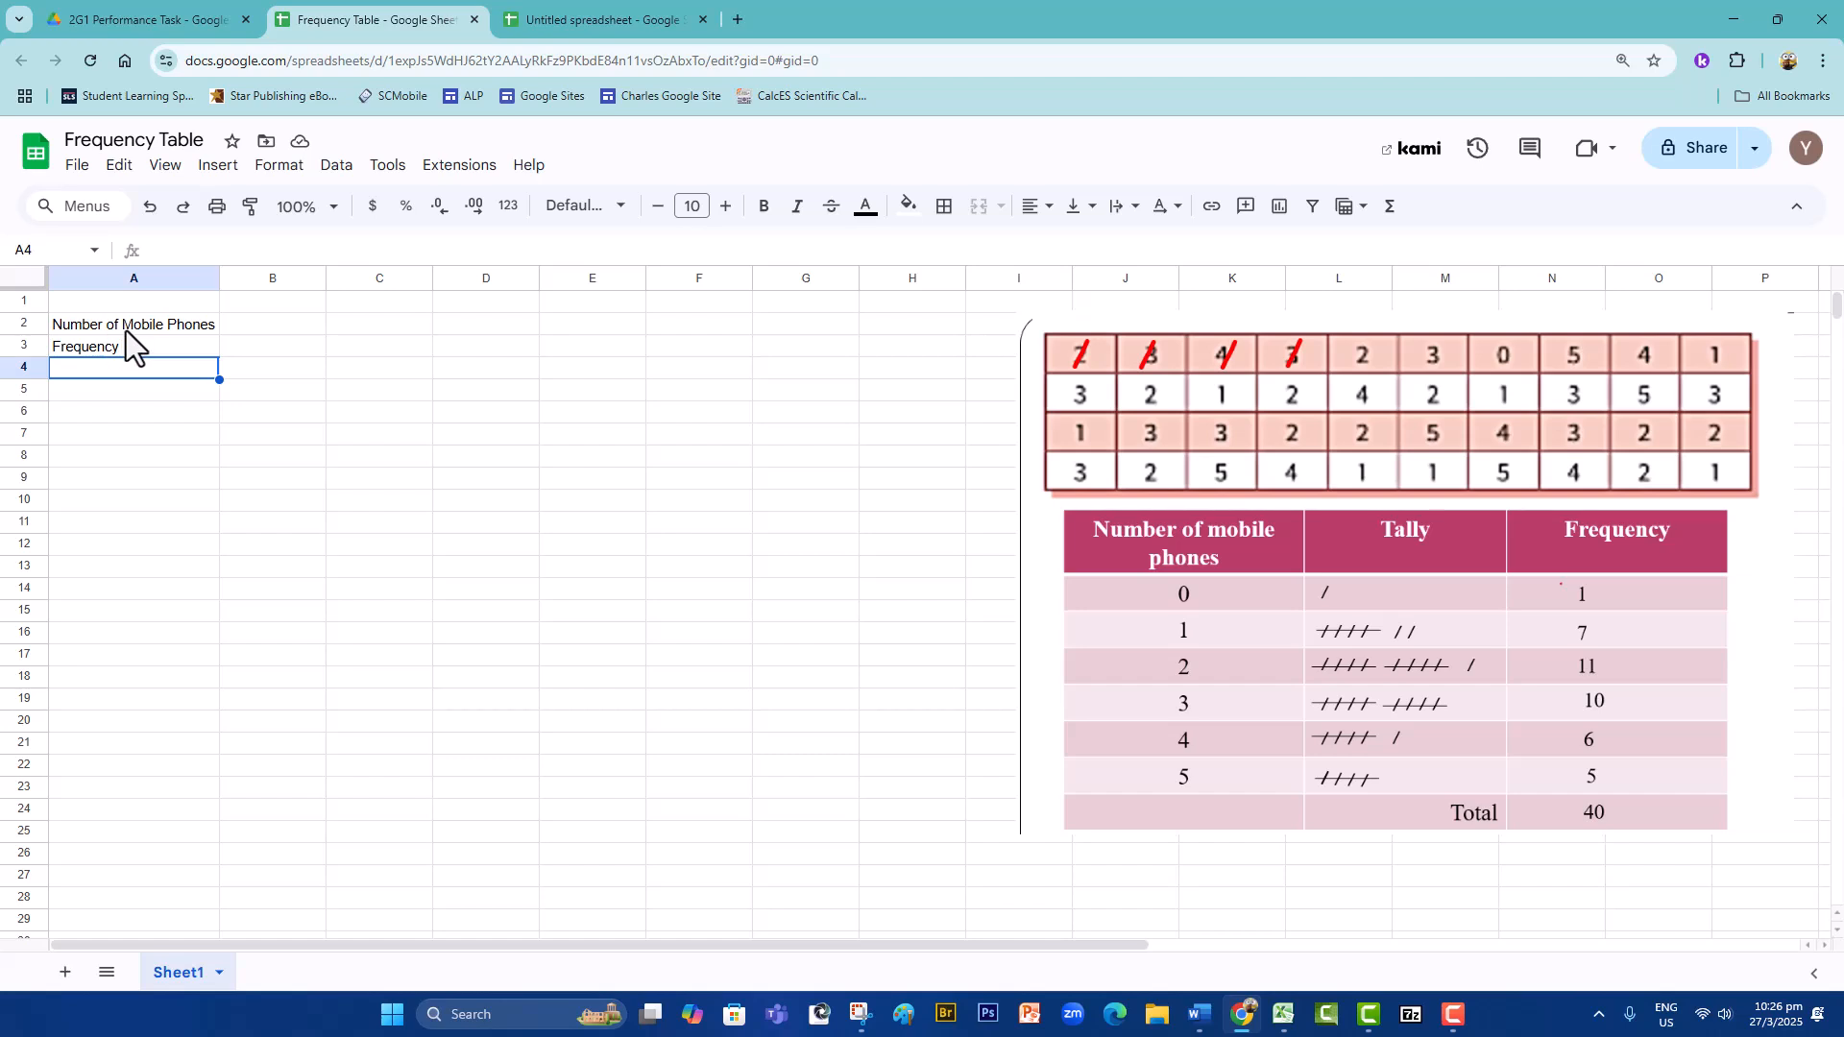
mouse_move(220, 278)
left_mouse_down()
mouse_move(324, 284)
mouse_move(230, 278)
left_mouse_up()
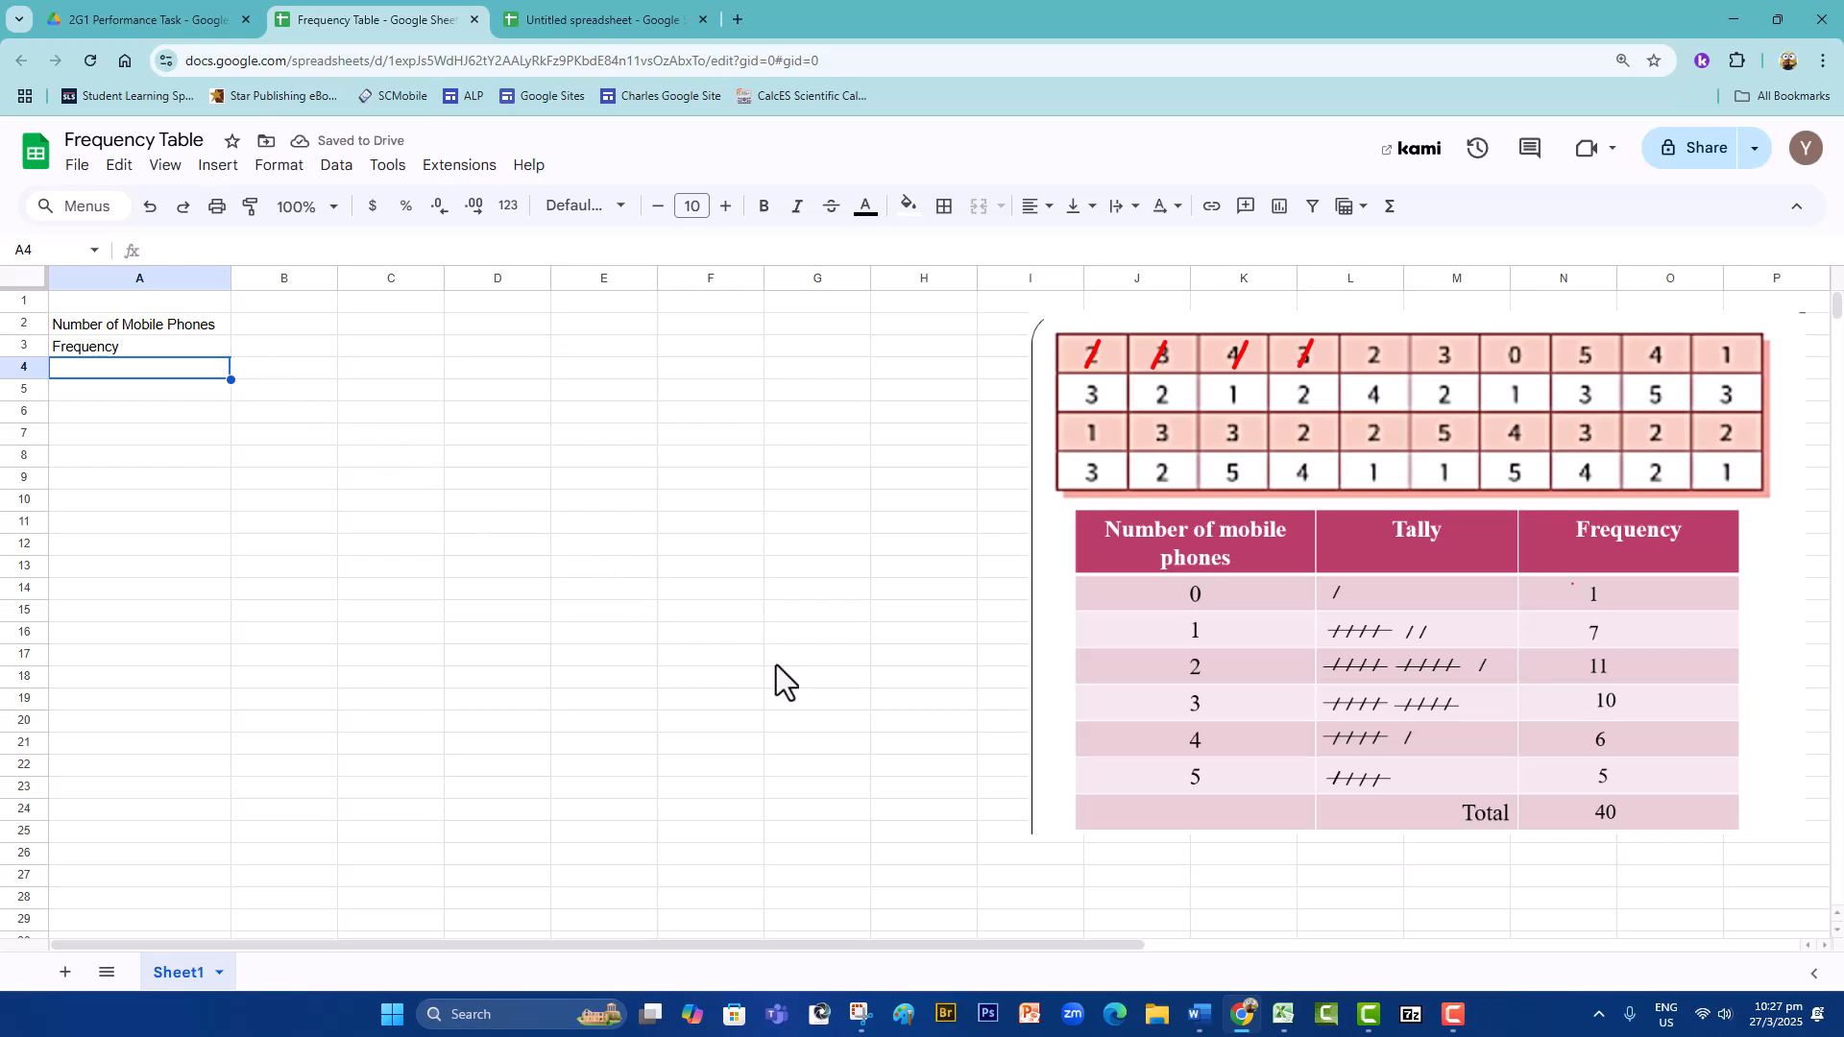
left_click(850, 720)
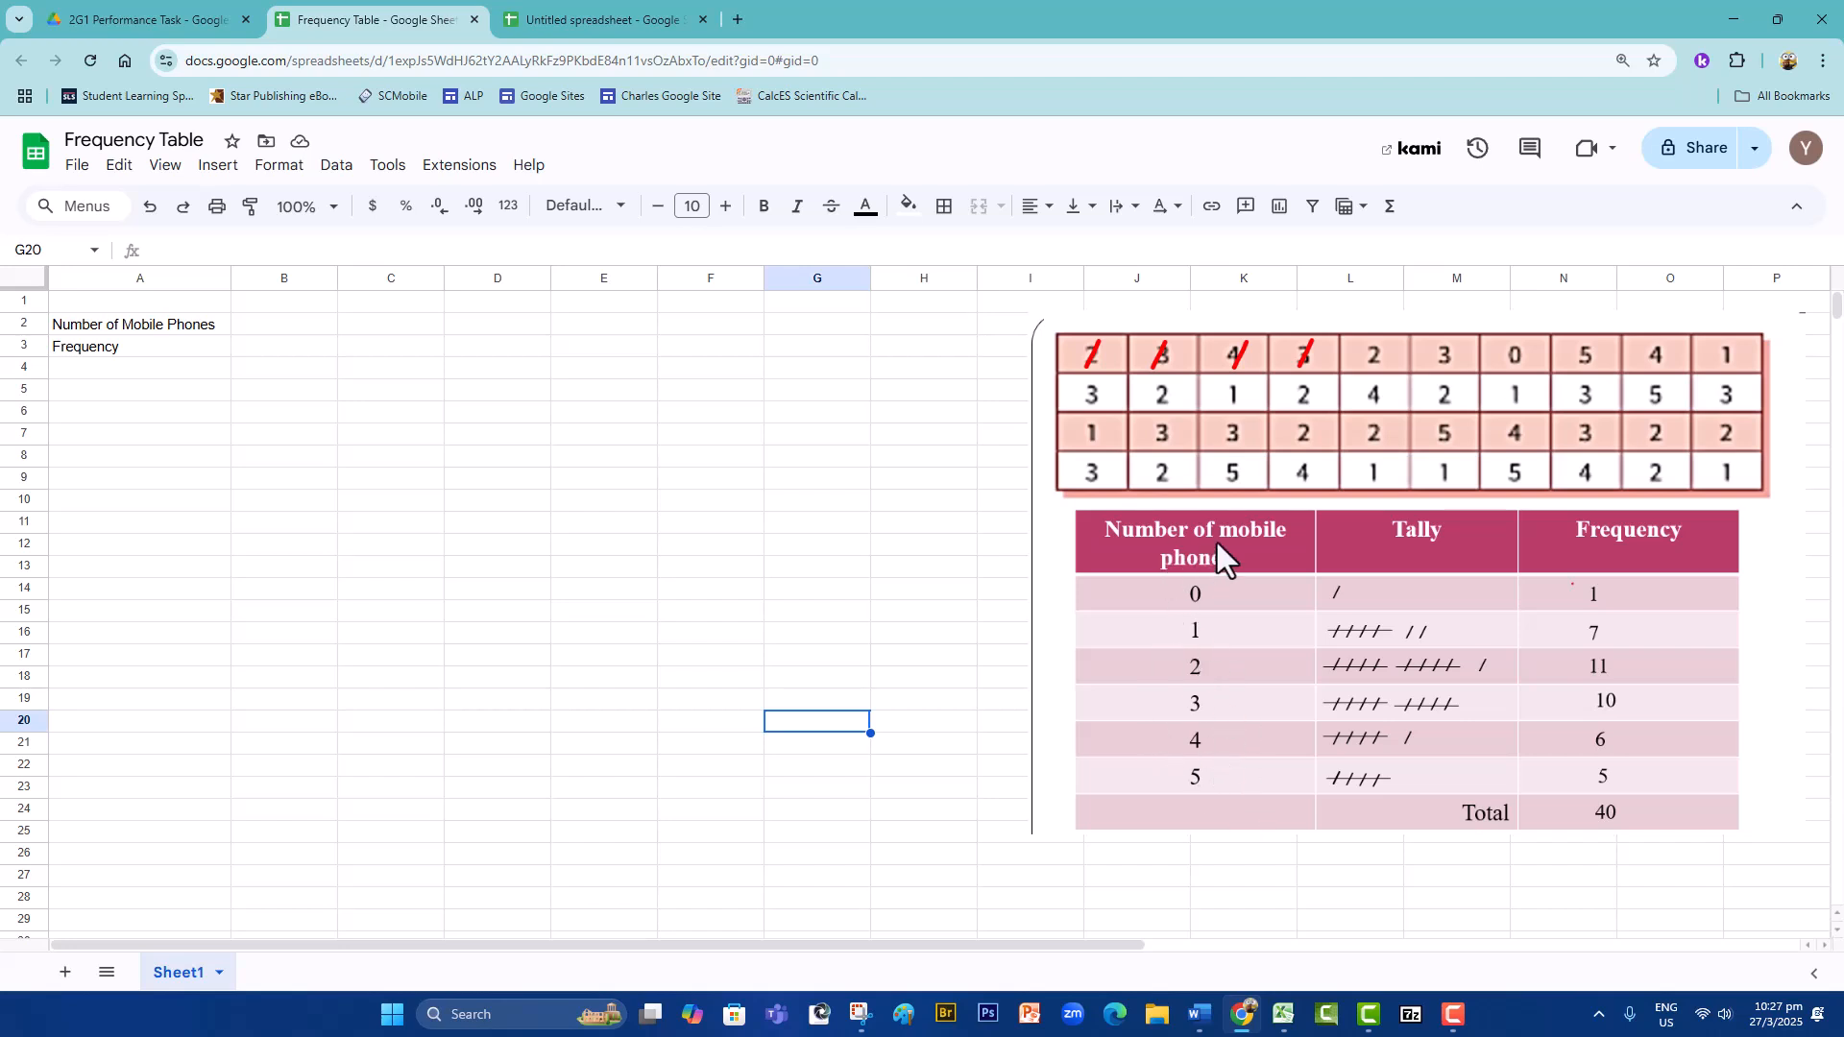
- Enter the values 0, 1, 2, 3, 4 and 5 in cells B2 to G2 of the Number of Mobile Phones row
left_click(23, 323)
left_click(290, 330)
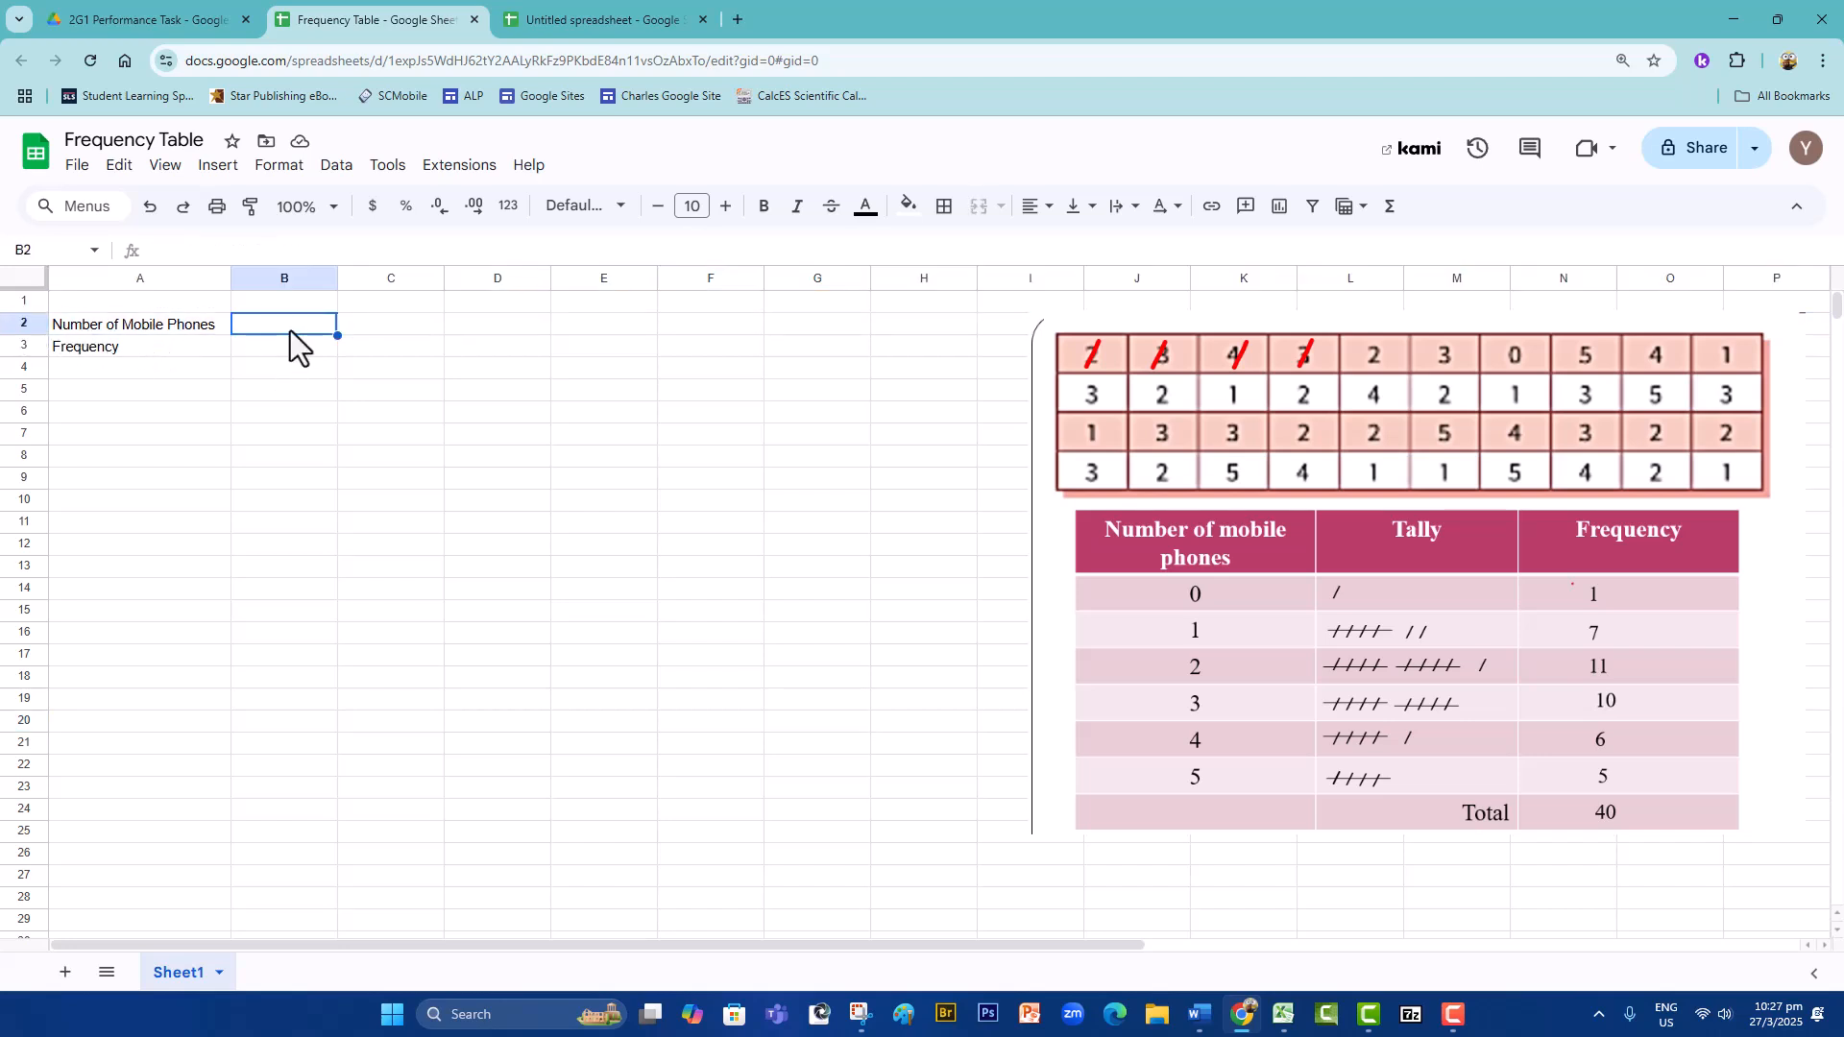
type("0")
key("Tab")
type("1")
key("Tab")
type("2")
key("Tab")
type("3")
key("Tab")
type("4")
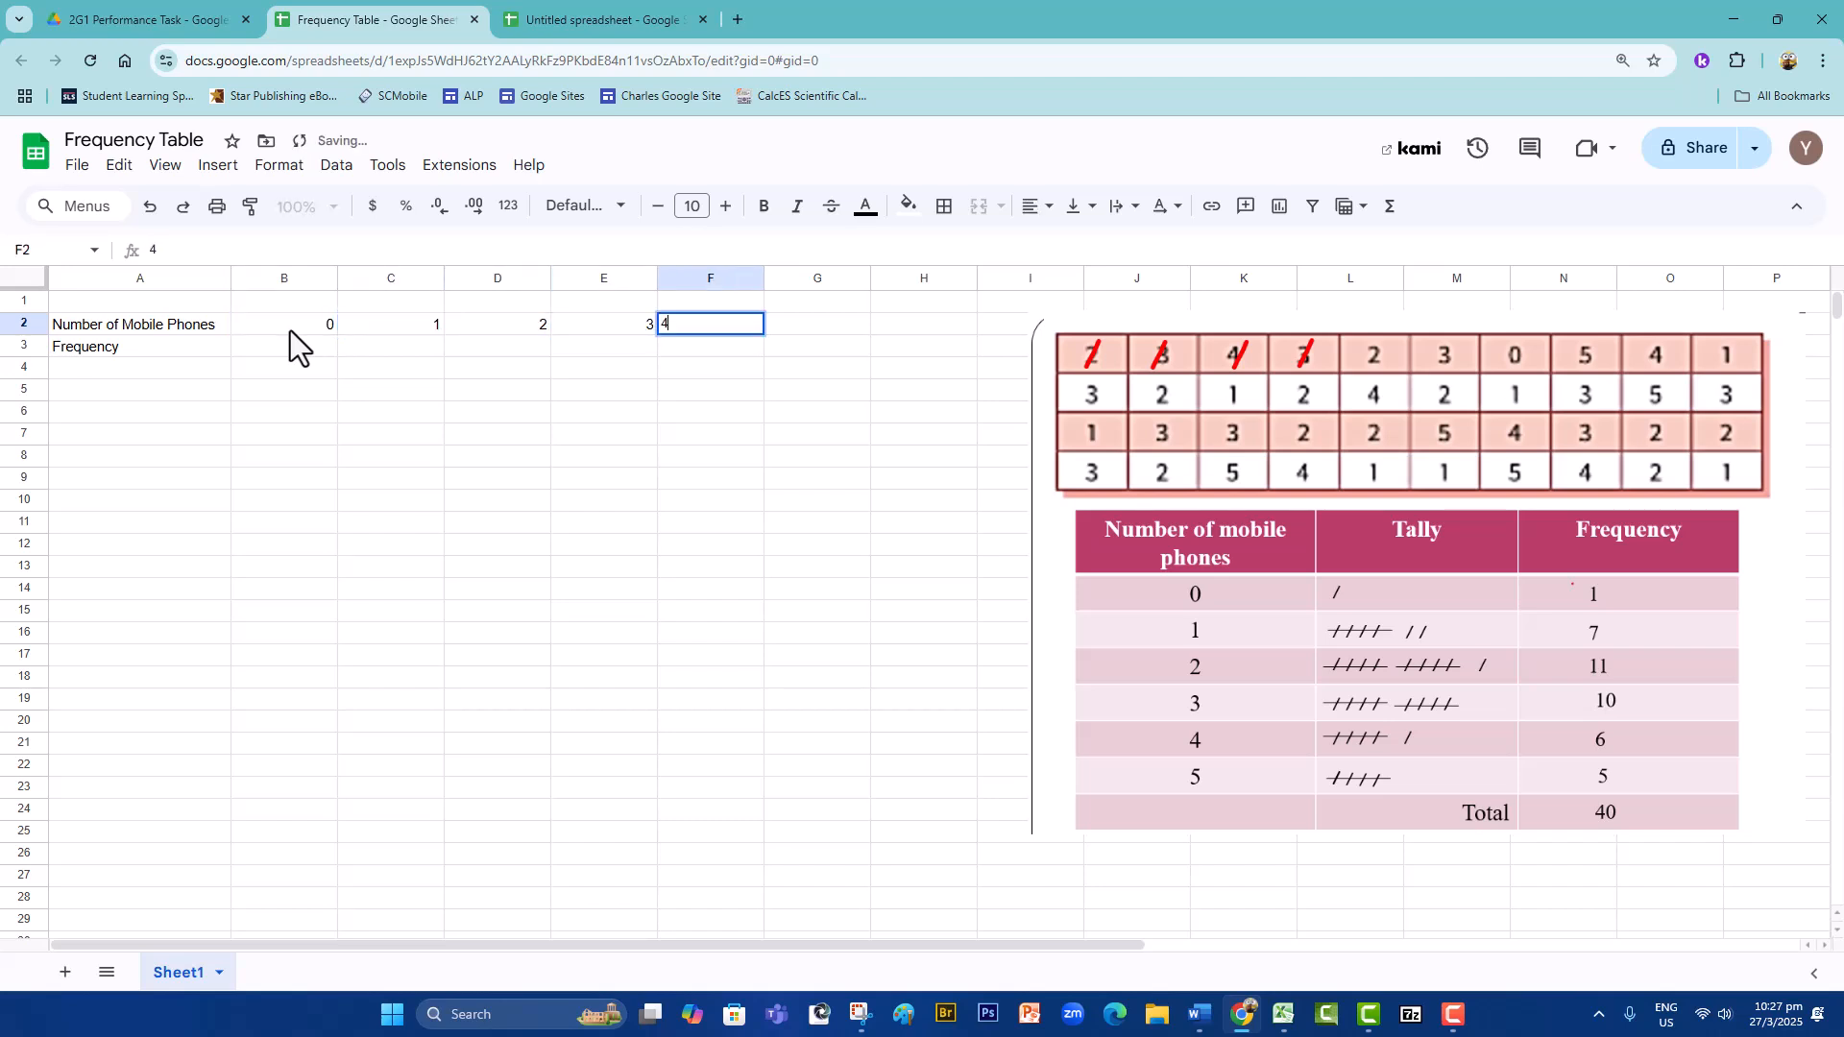
key("Tab")
type("5")
key("Tab")
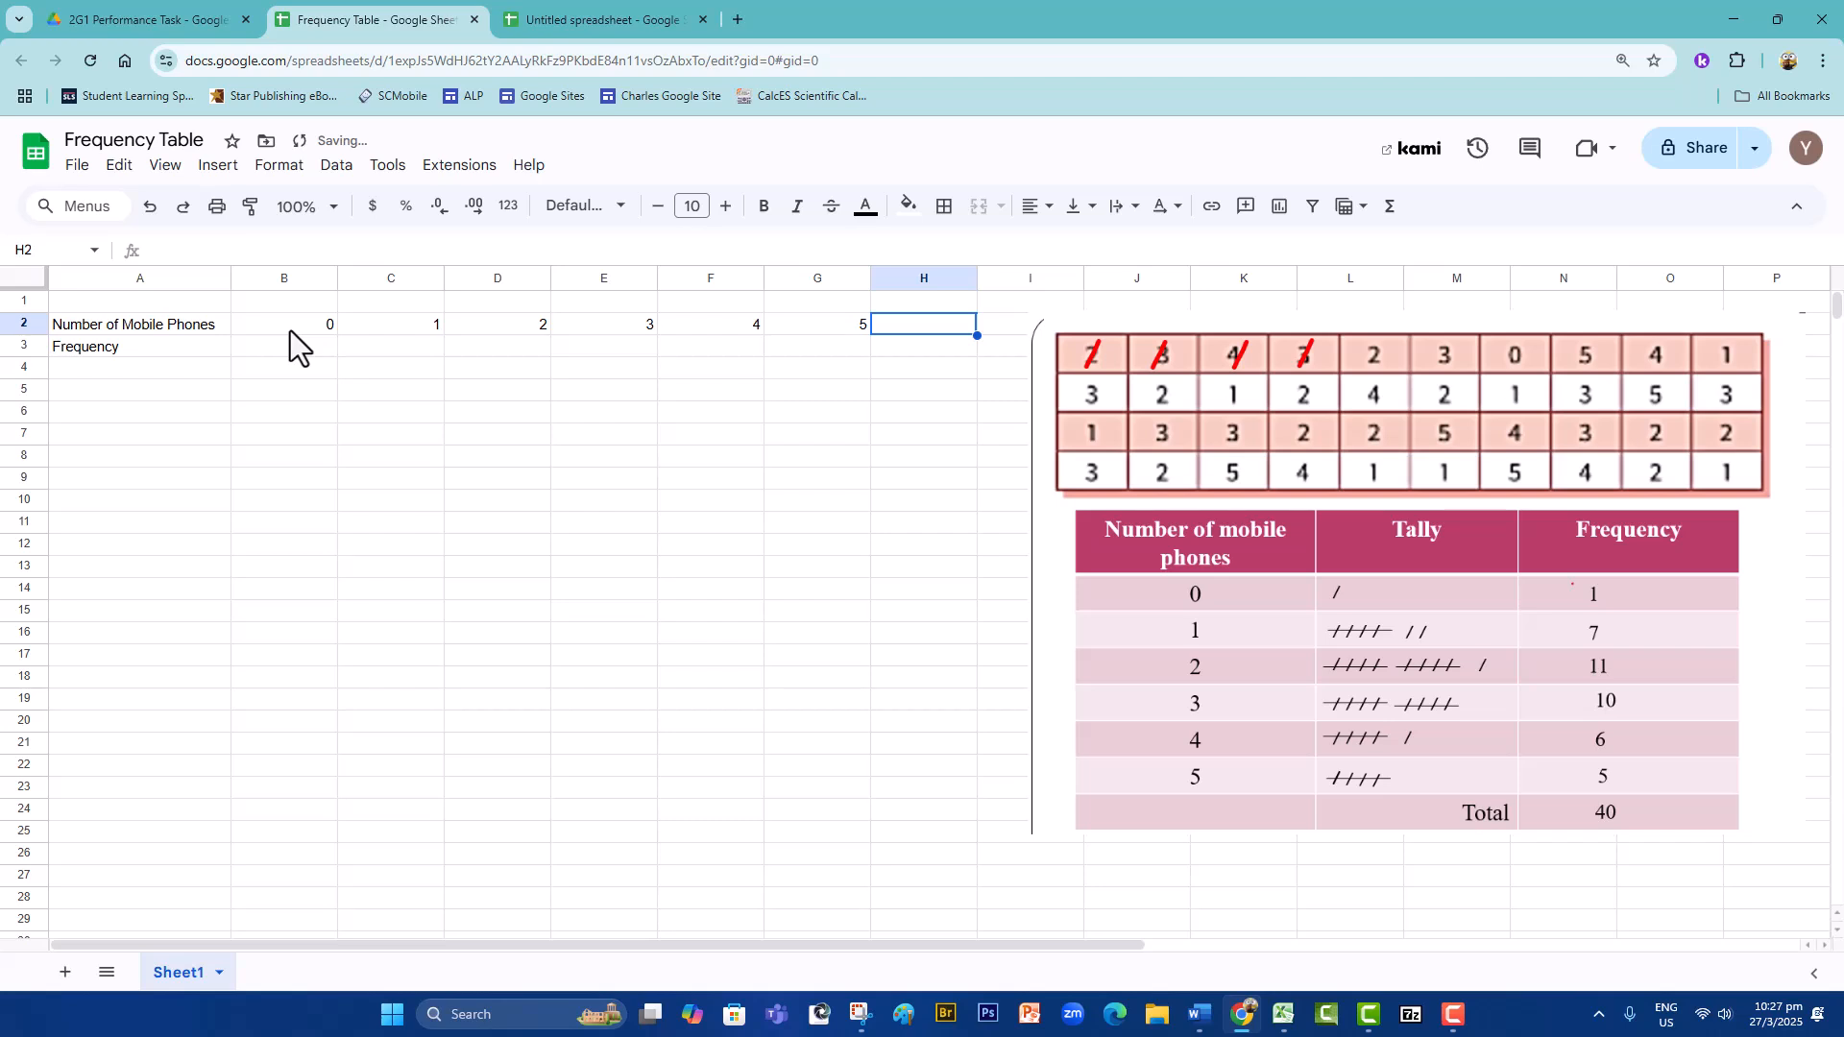
- Enter the frequencies 1, 7, 11, 10, 6 and 5 in cells B3 to G3 of the Frequency row
left_click(21, 346)
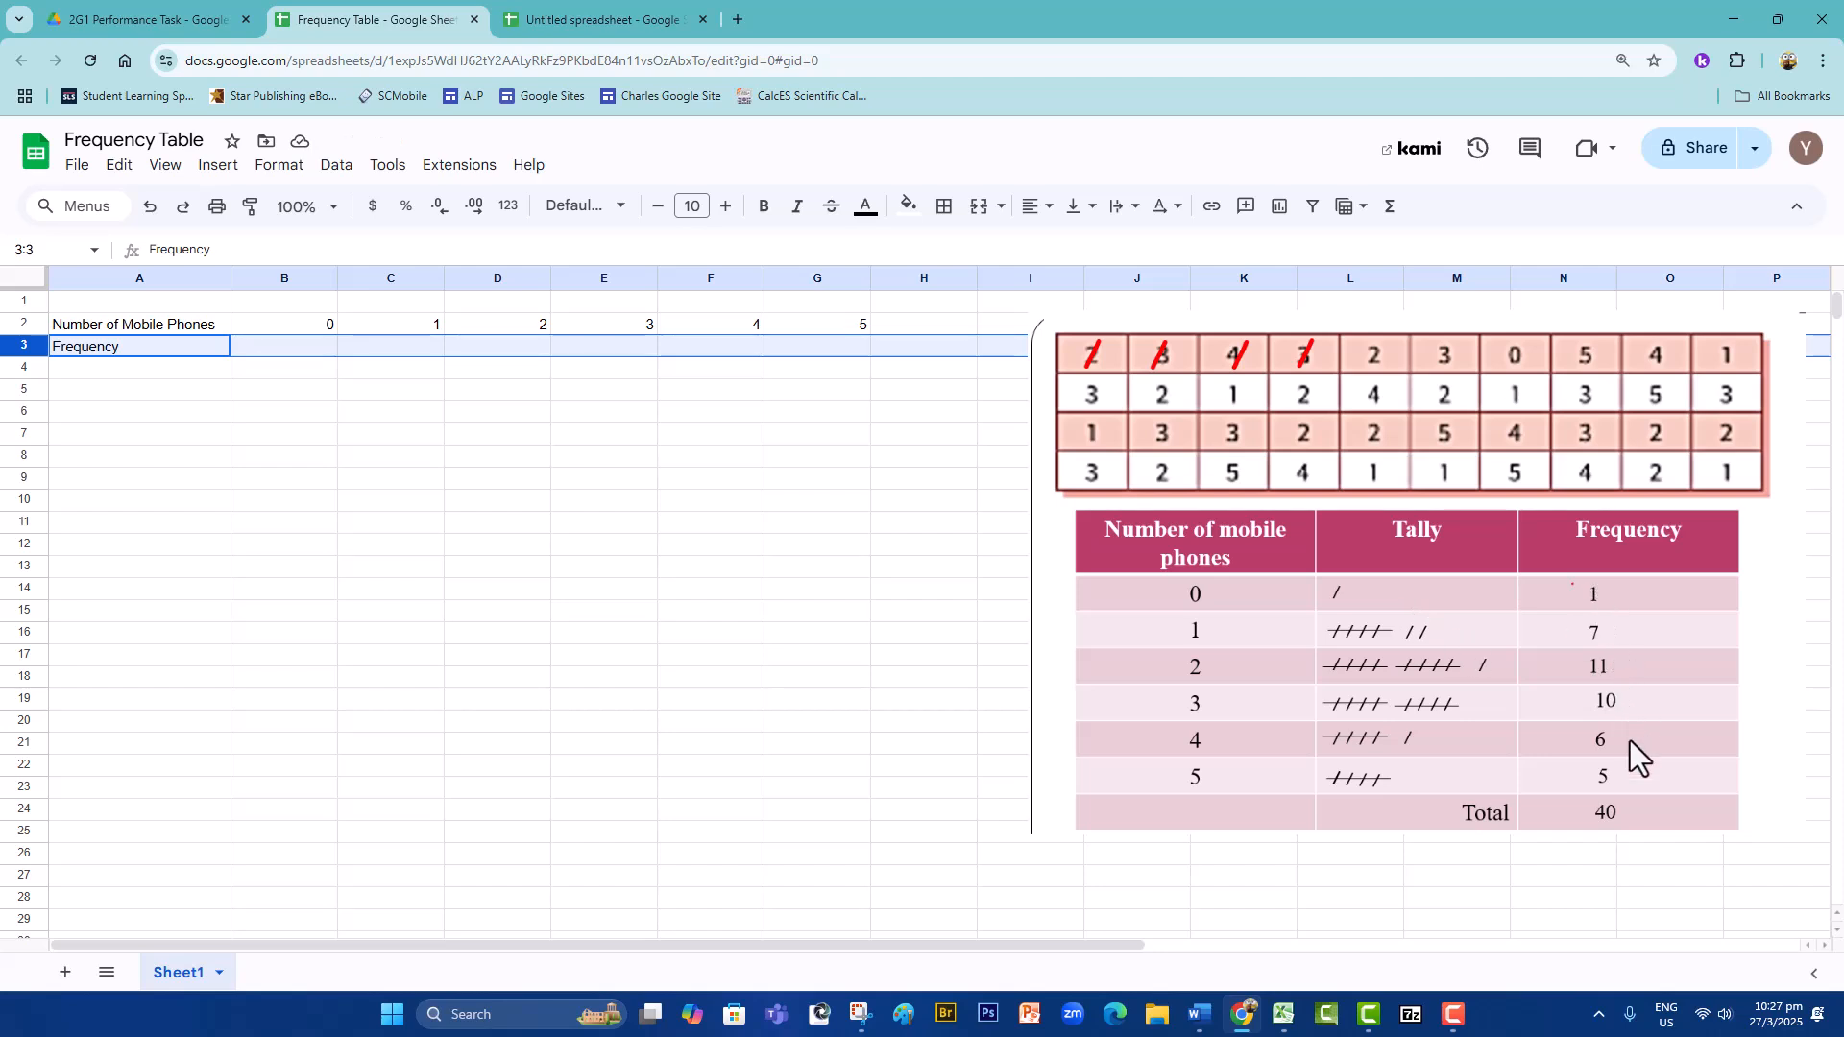
left_click(309, 351)
type("1")
key("Tab")
type("7")
key("Tab")
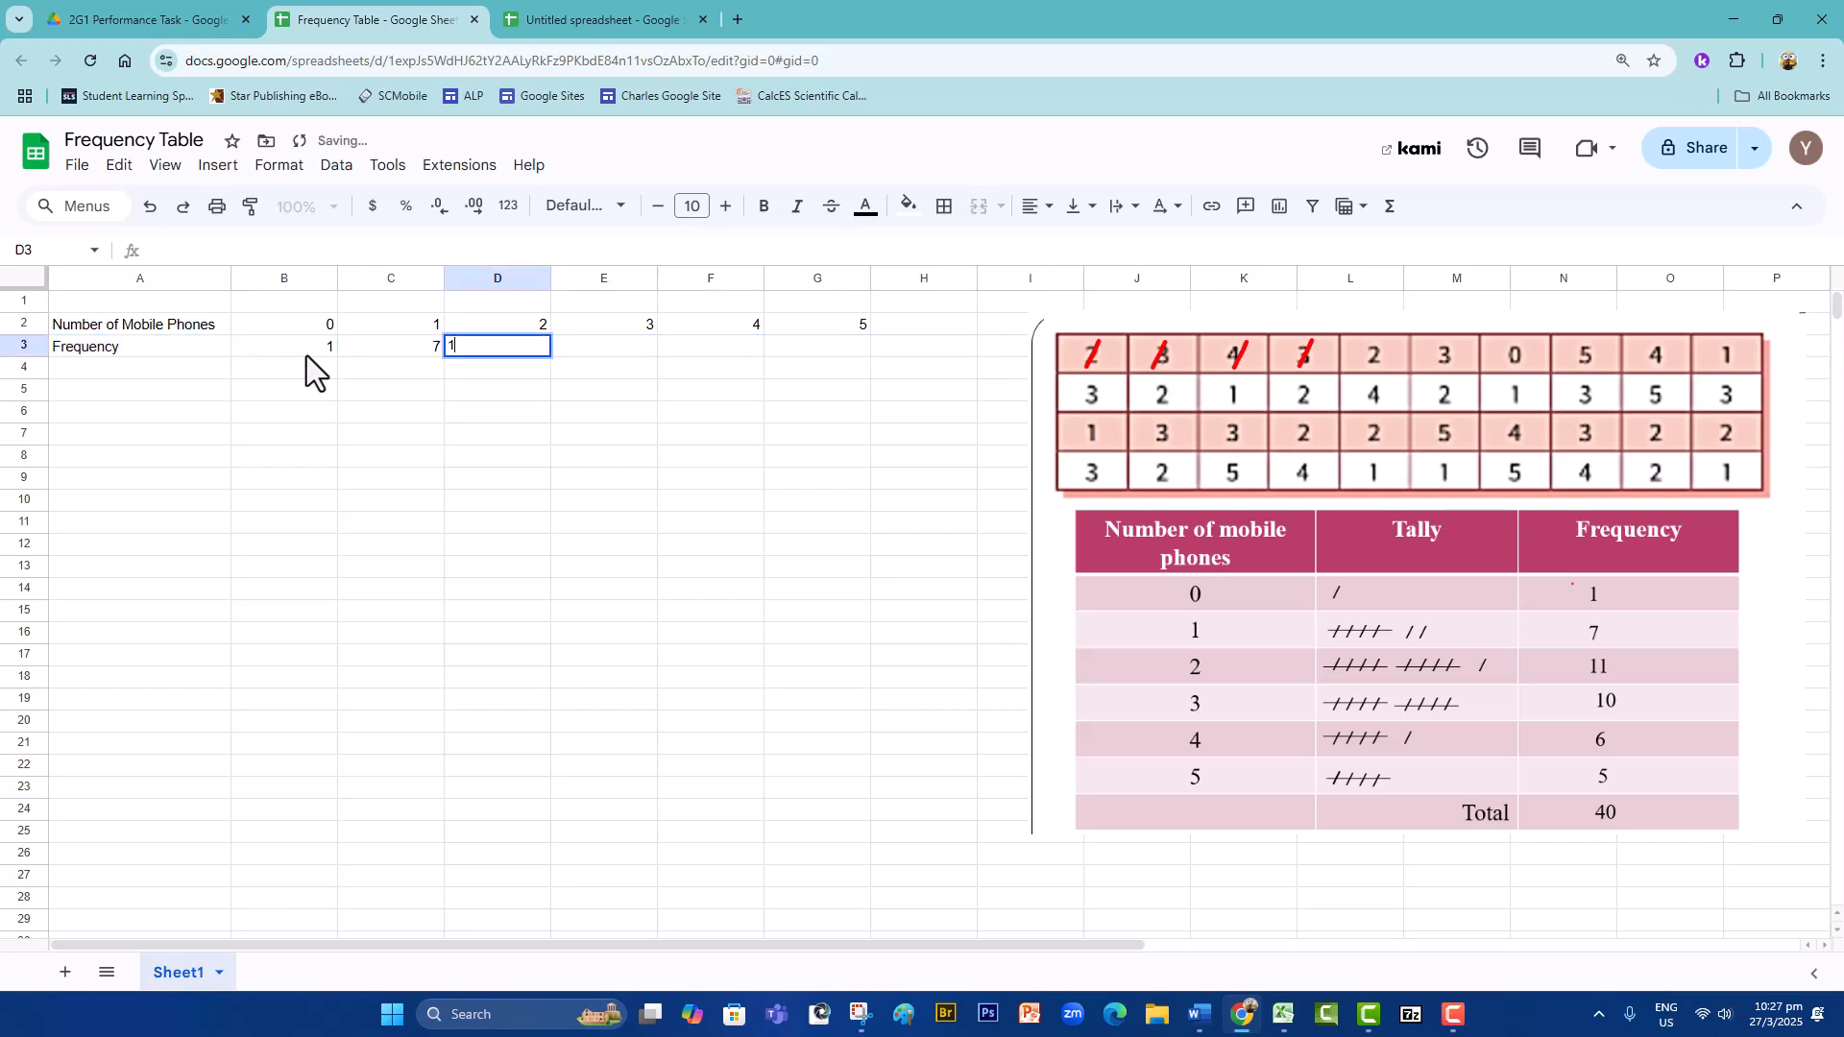
type("11")
key("Tab")
type("10")
key("Tab")
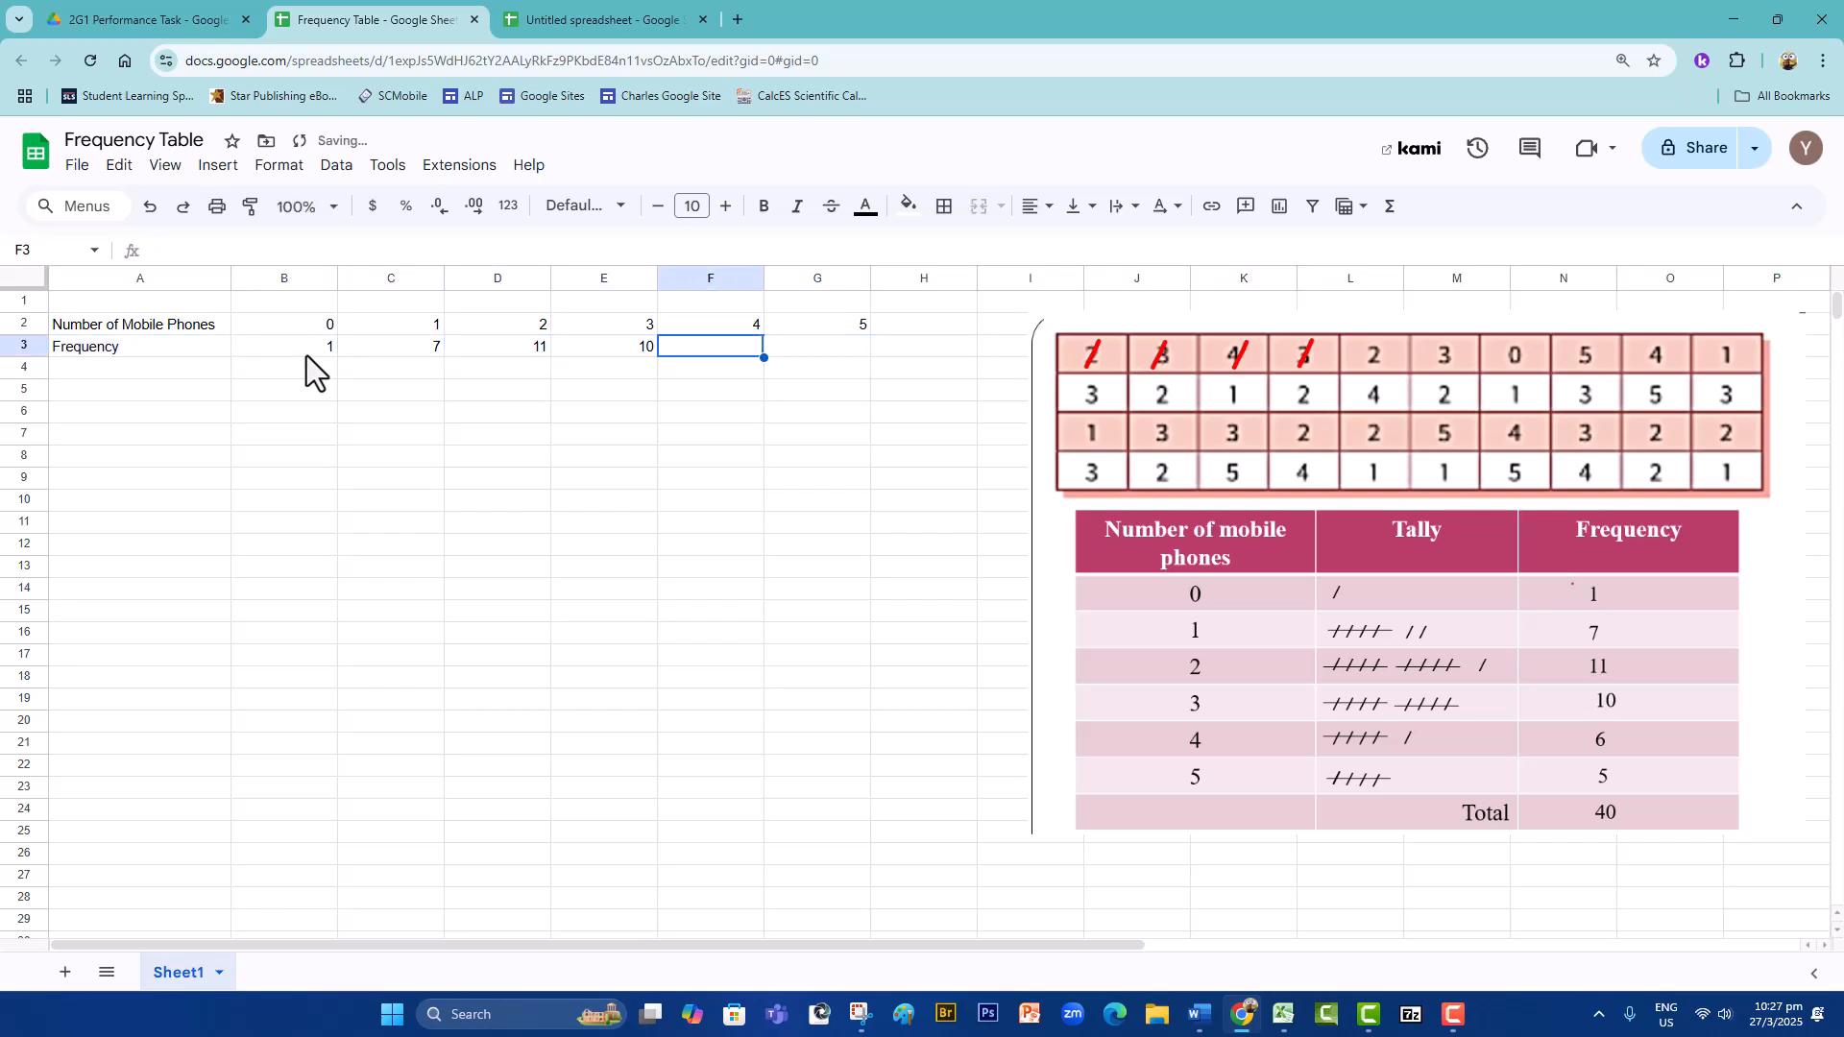
type("6")
key("Tab")
type("5")
key("Return")
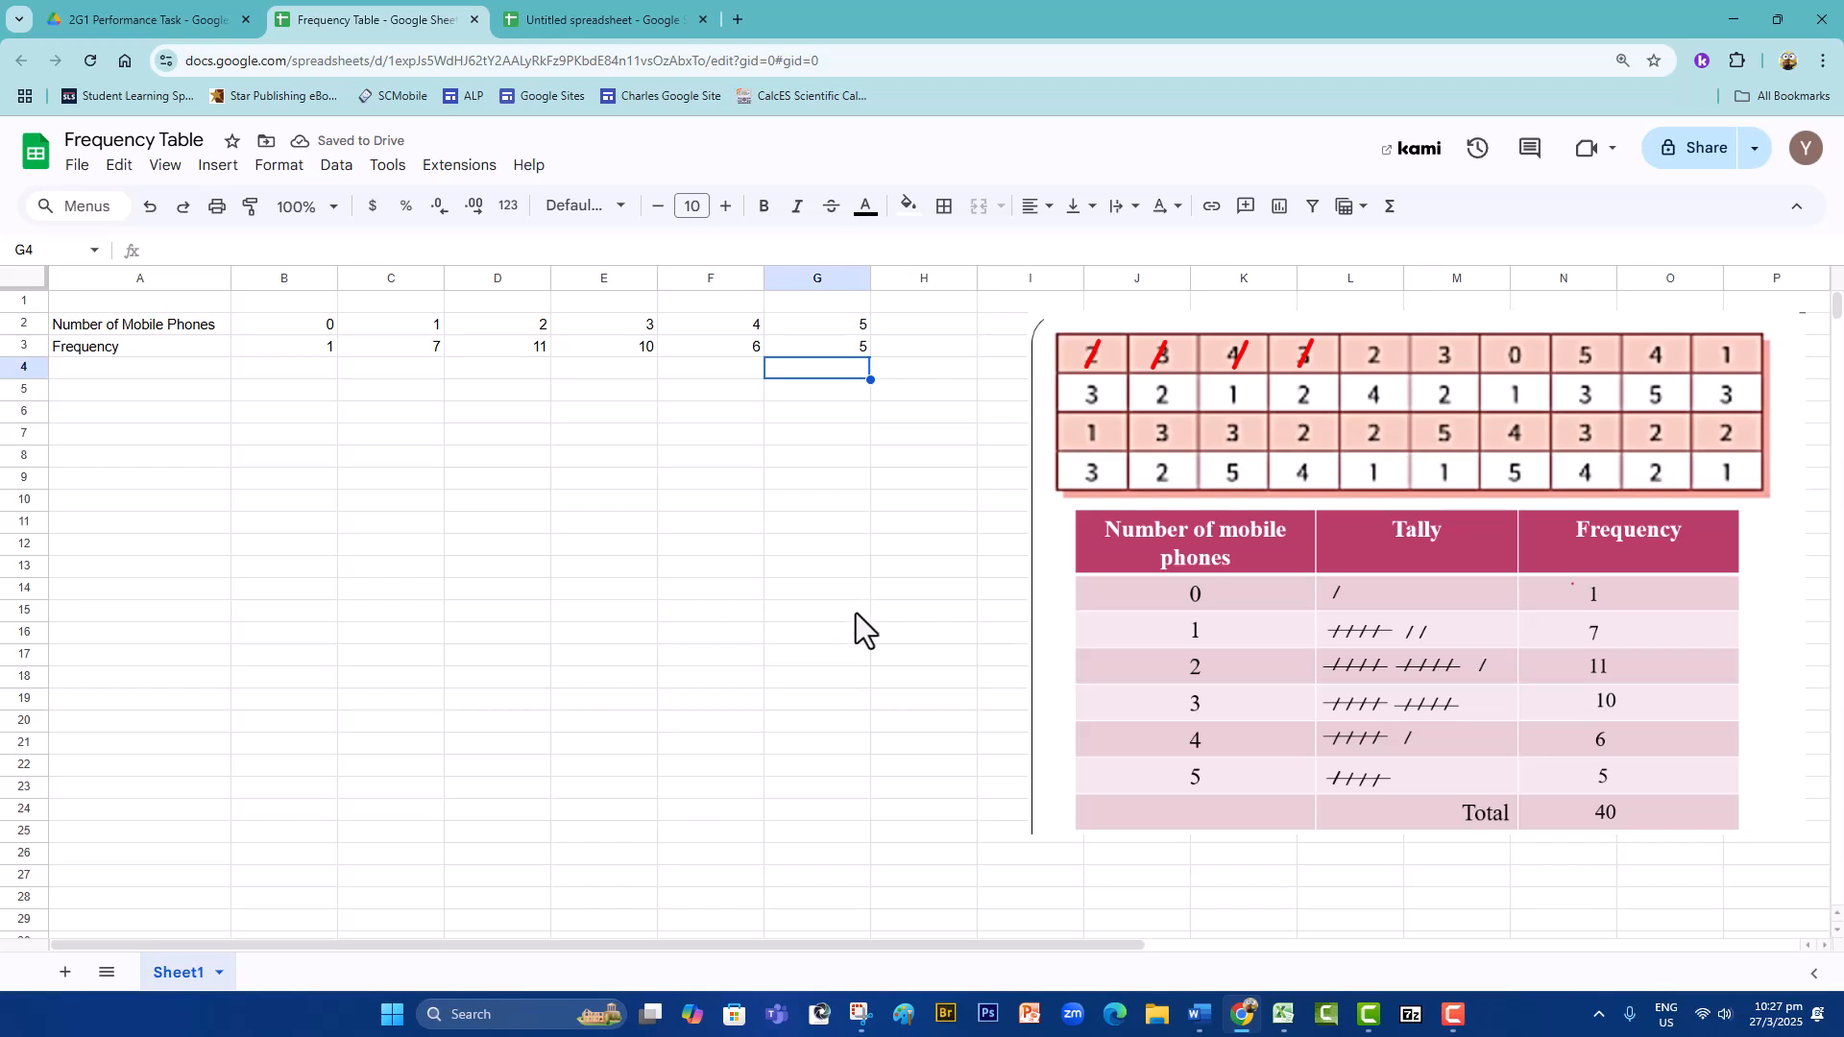
- Apply all borders to the frequency table in cells A2 to G3
left_click(140, 325)
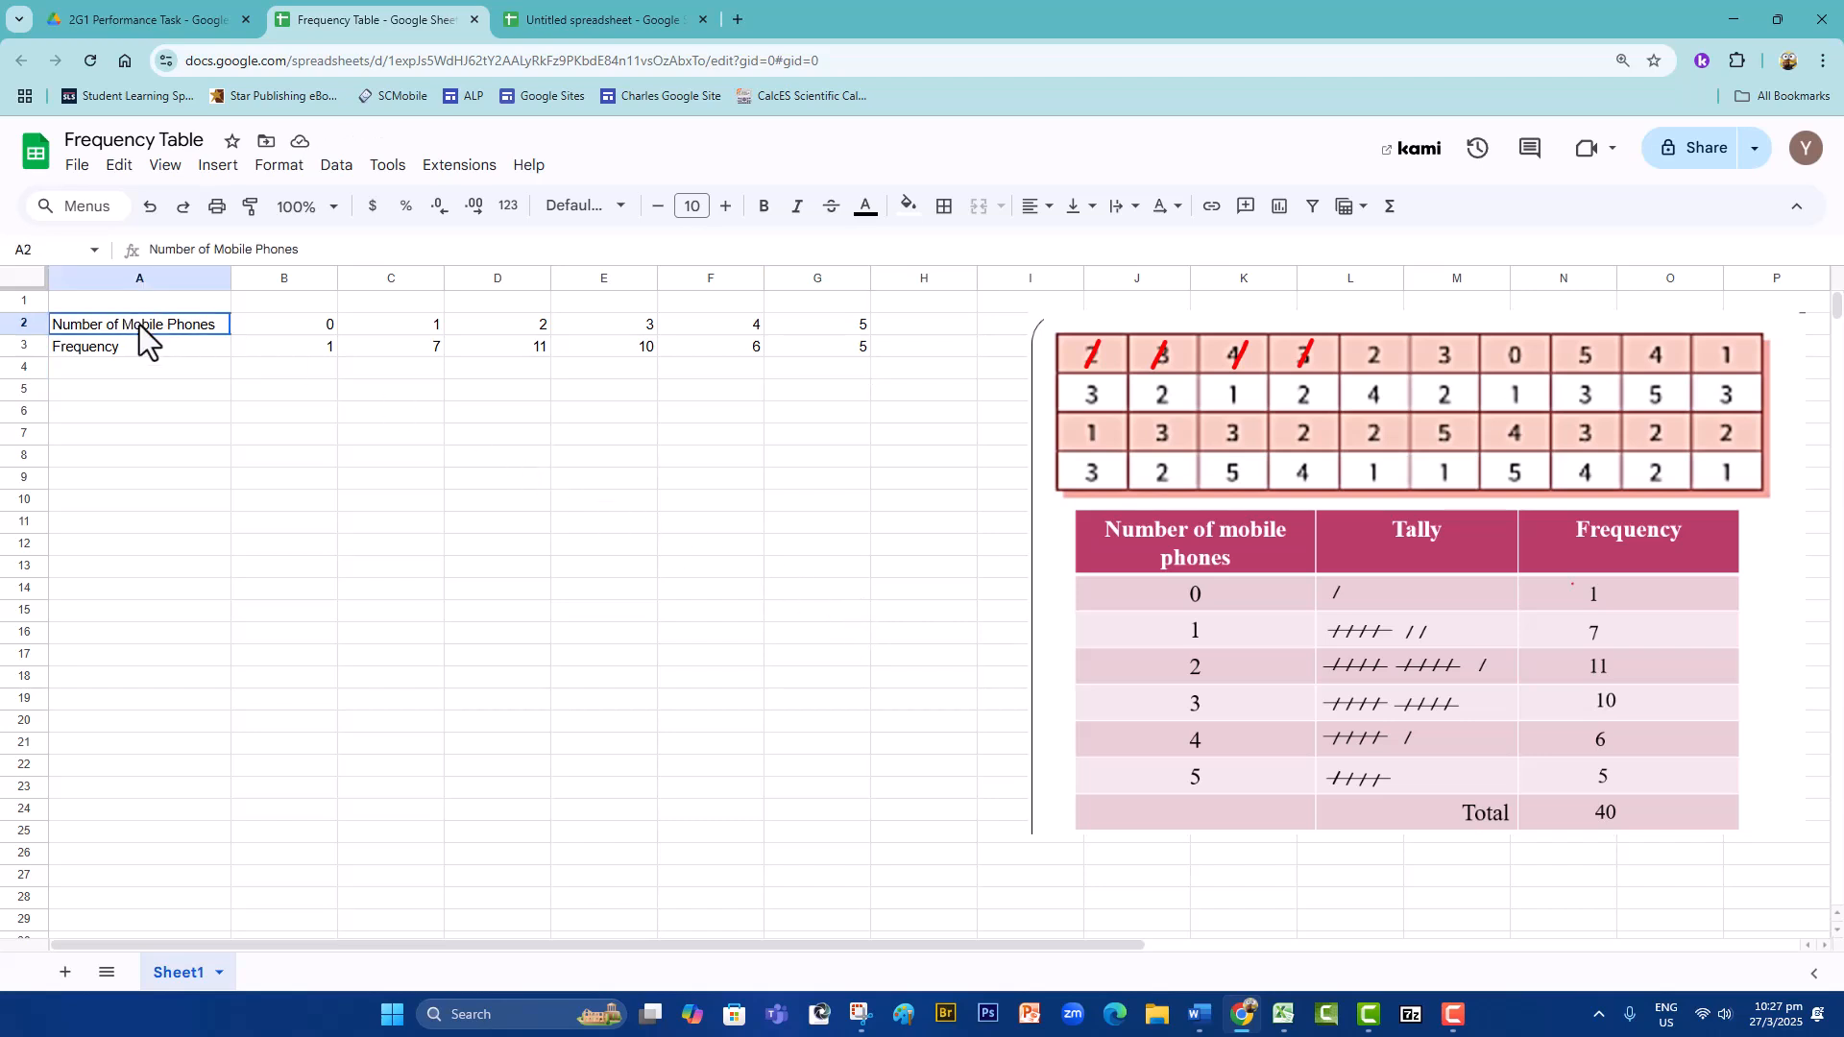
left_click_drag(140, 324, 855, 344)
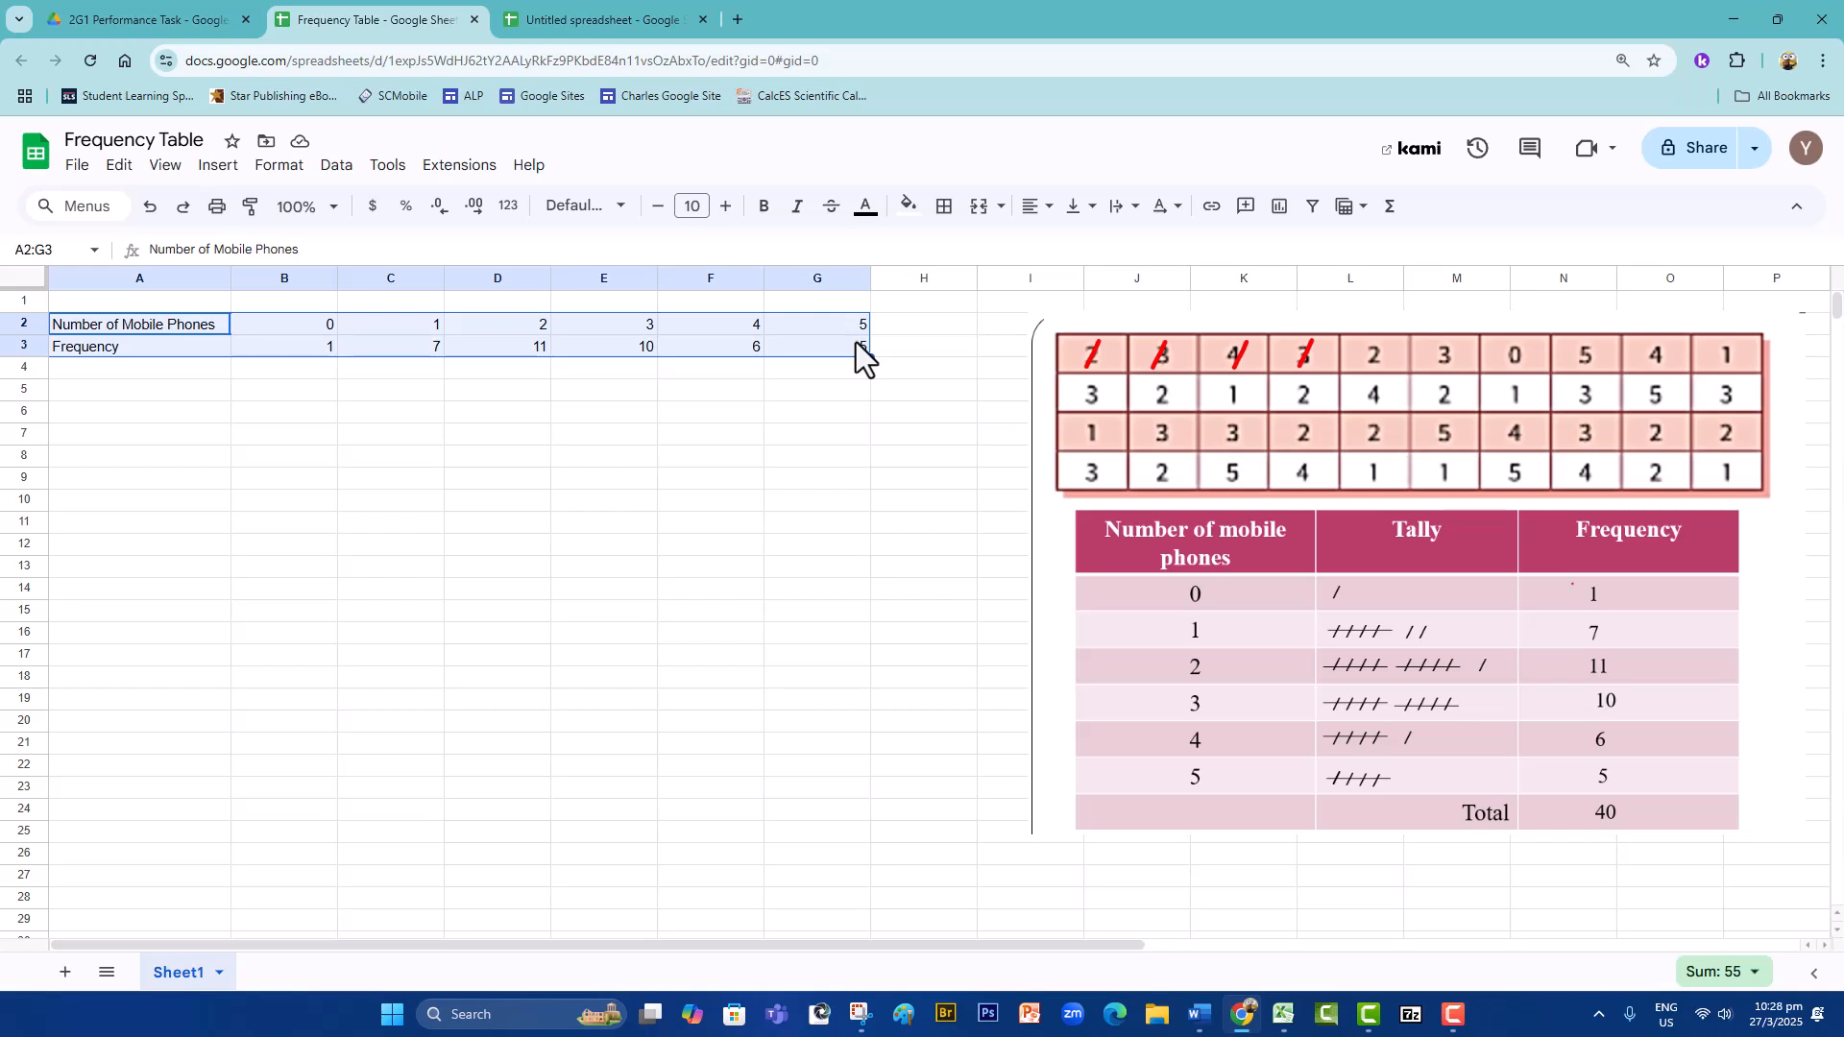
left_click(944, 207)
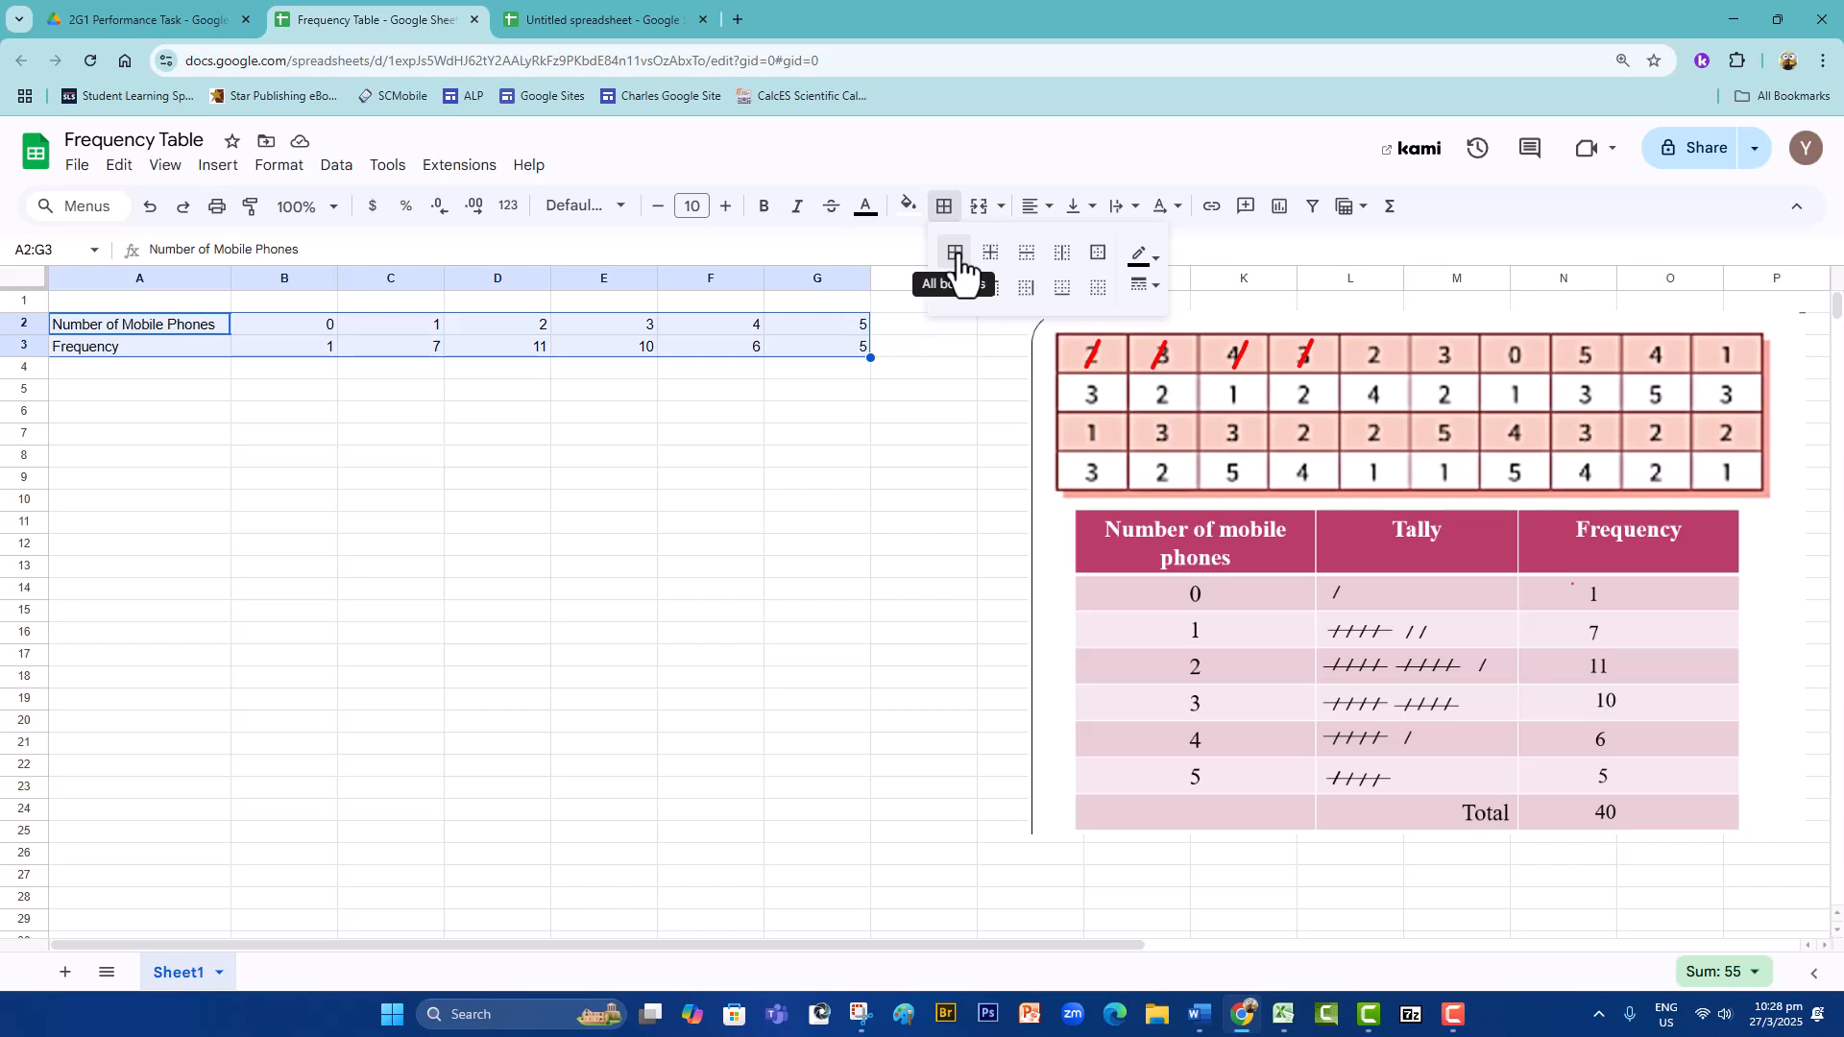
left_click(956, 257)
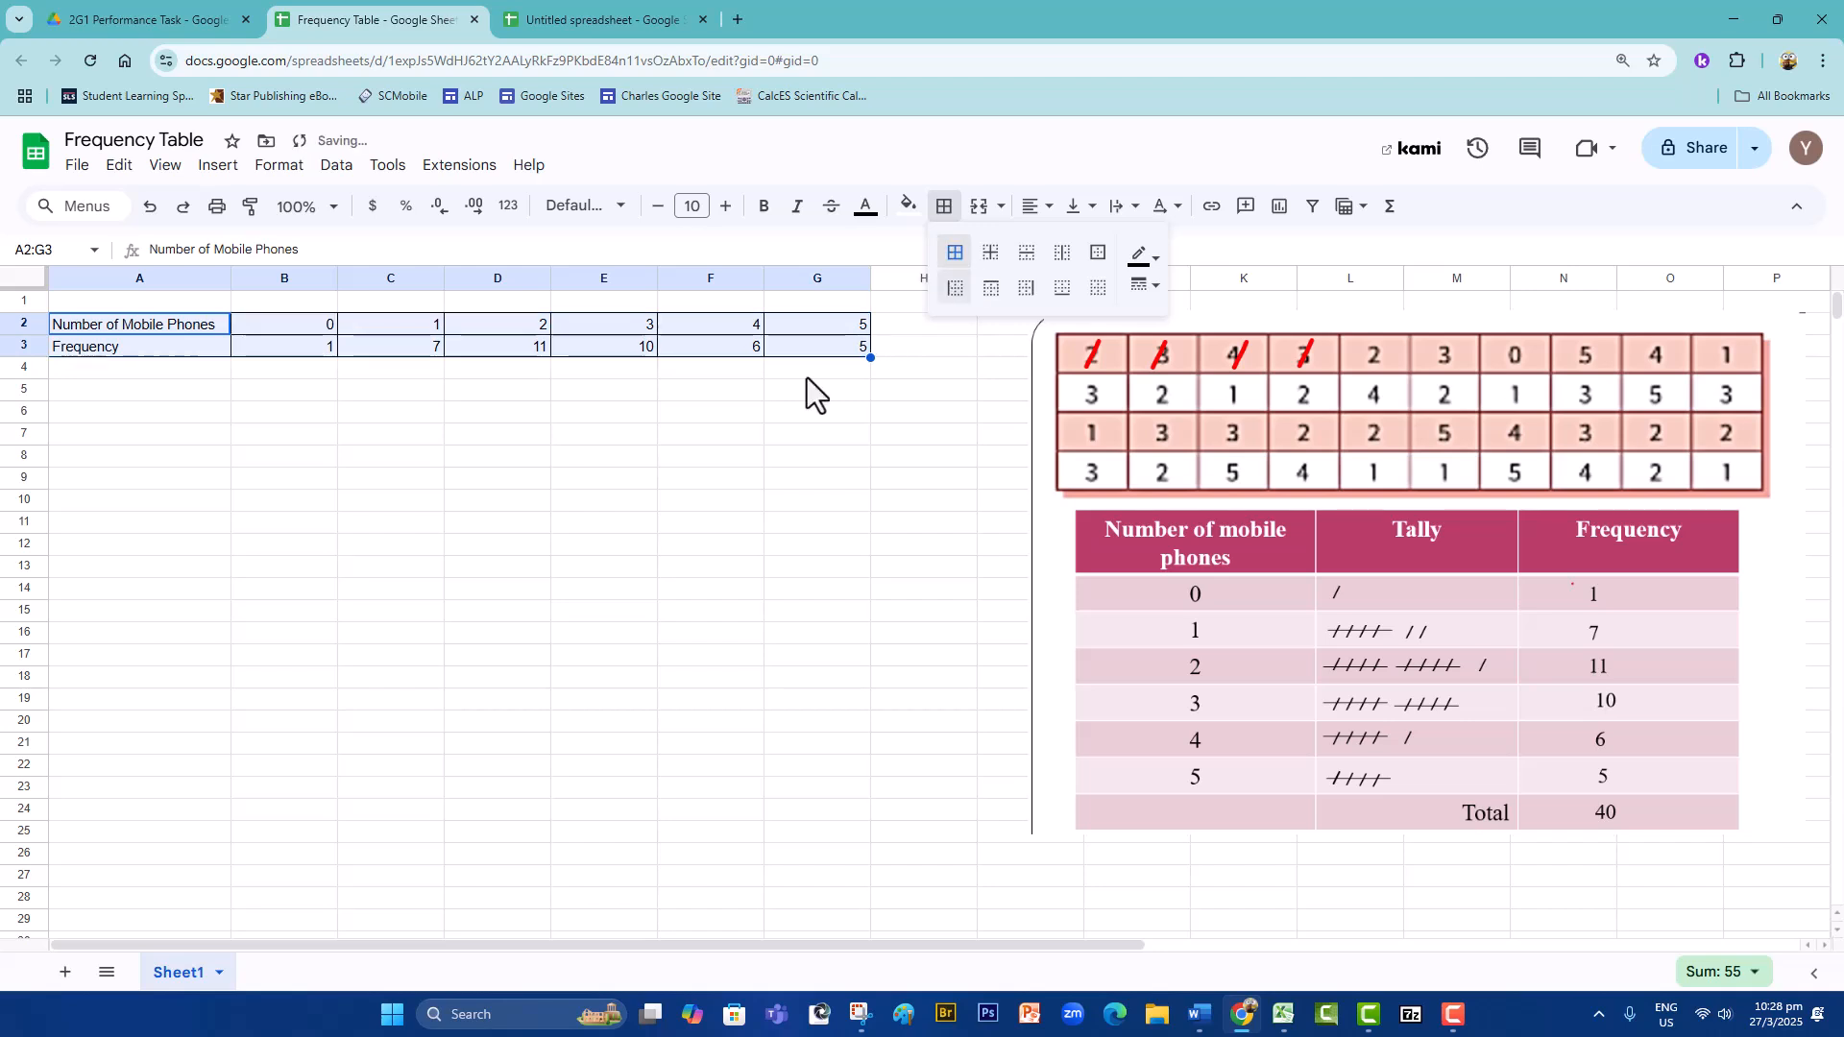
left_click(739, 483)
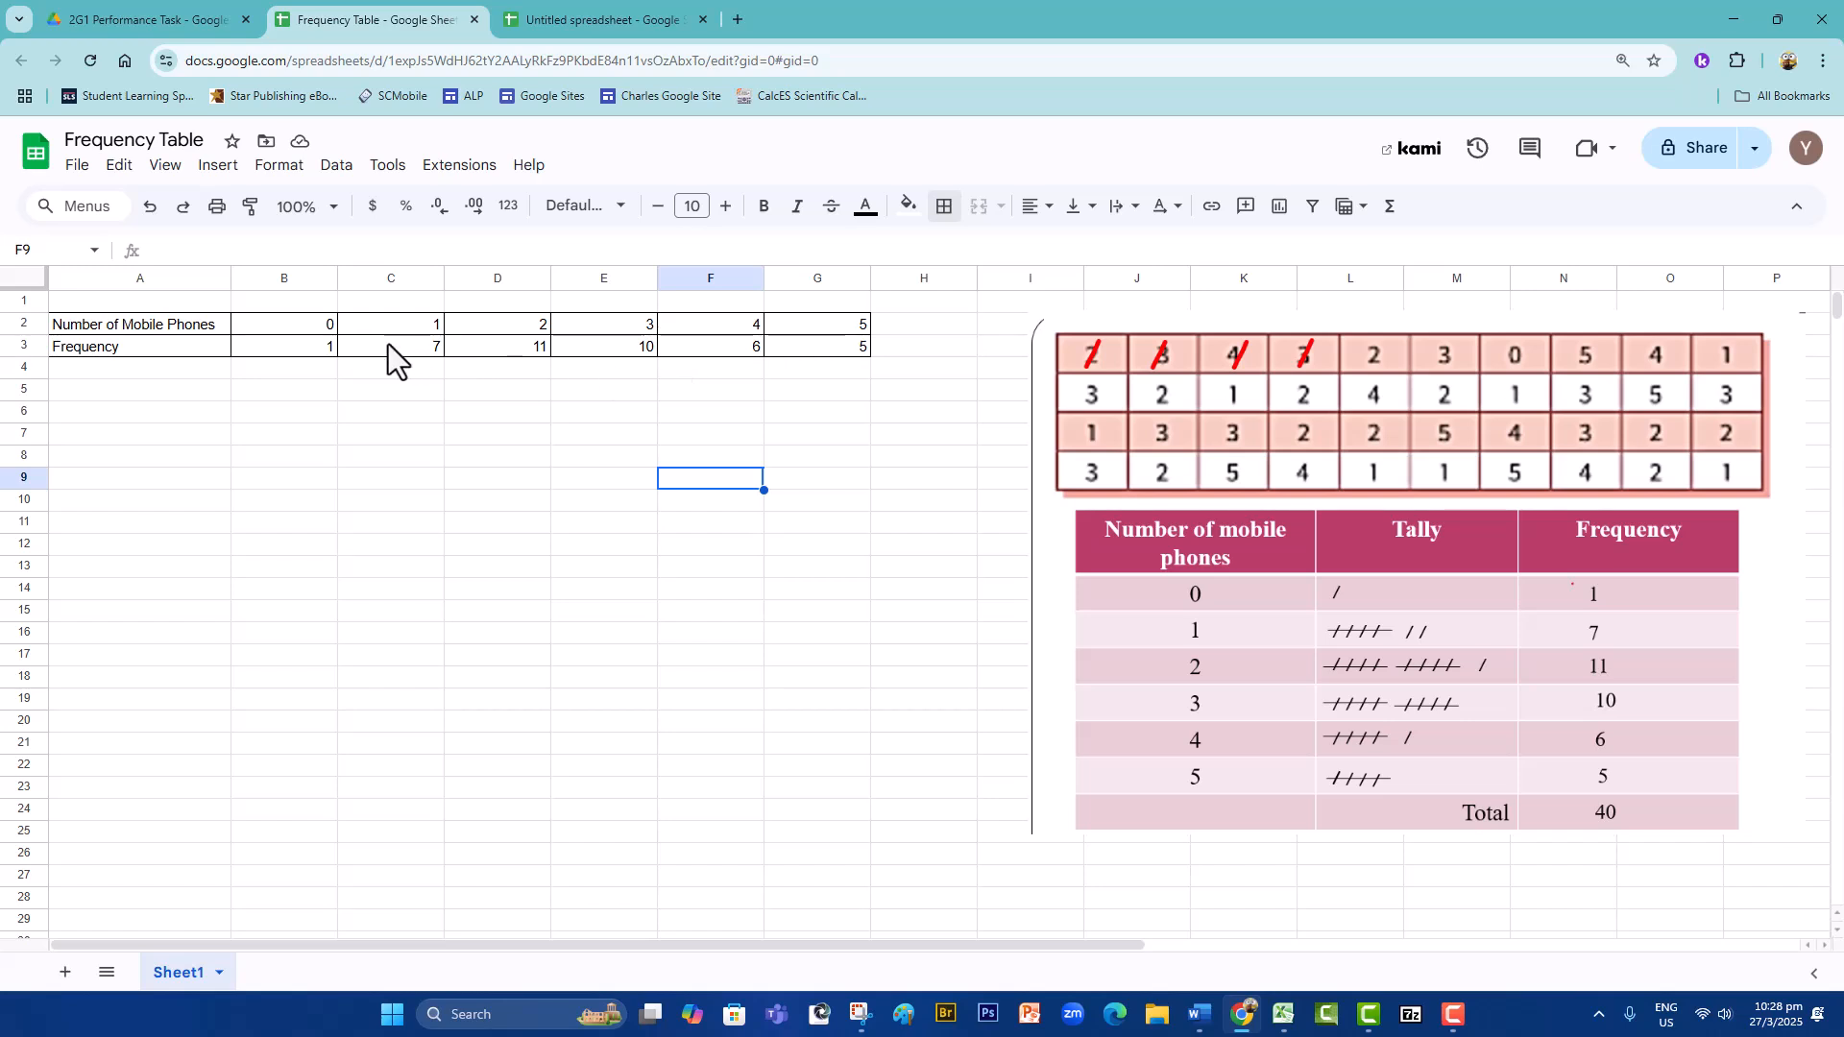
- Center the numbers in cells B2 to G3 horizontally
left_click_drag(285, 325, 820, 353)
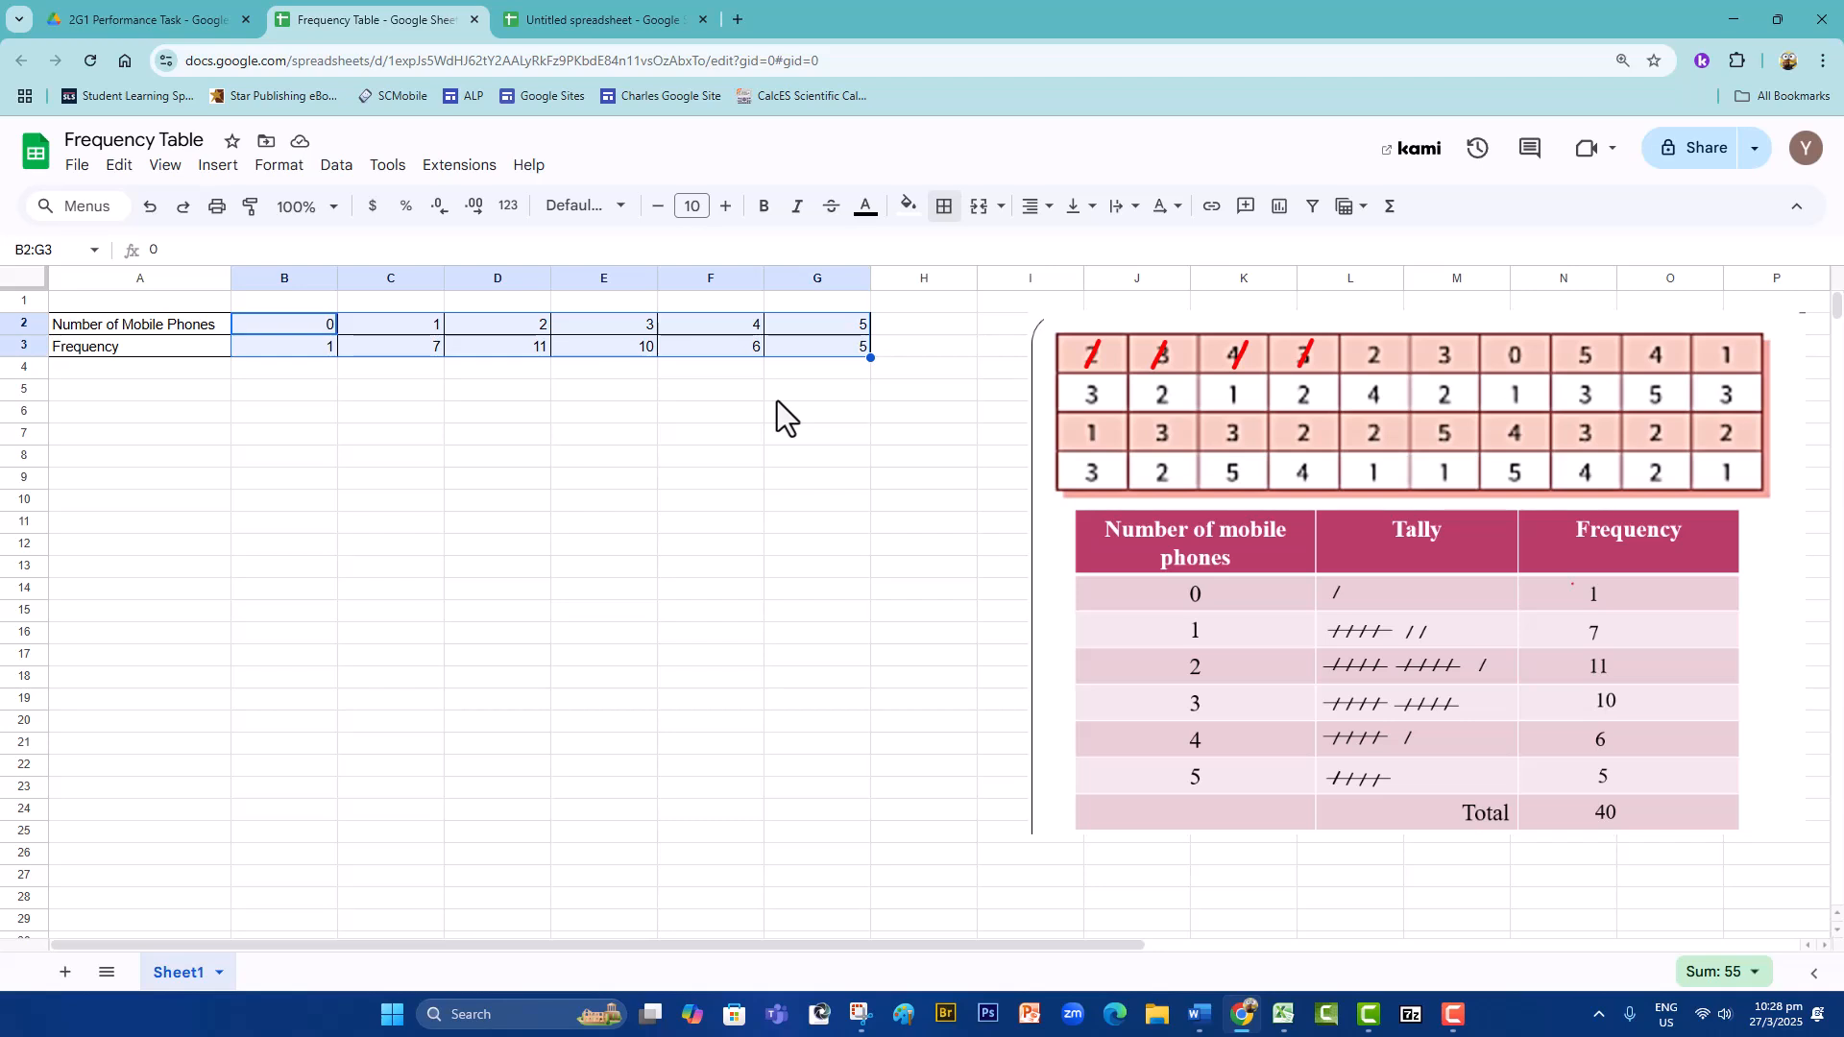
left_click(1047, 206)
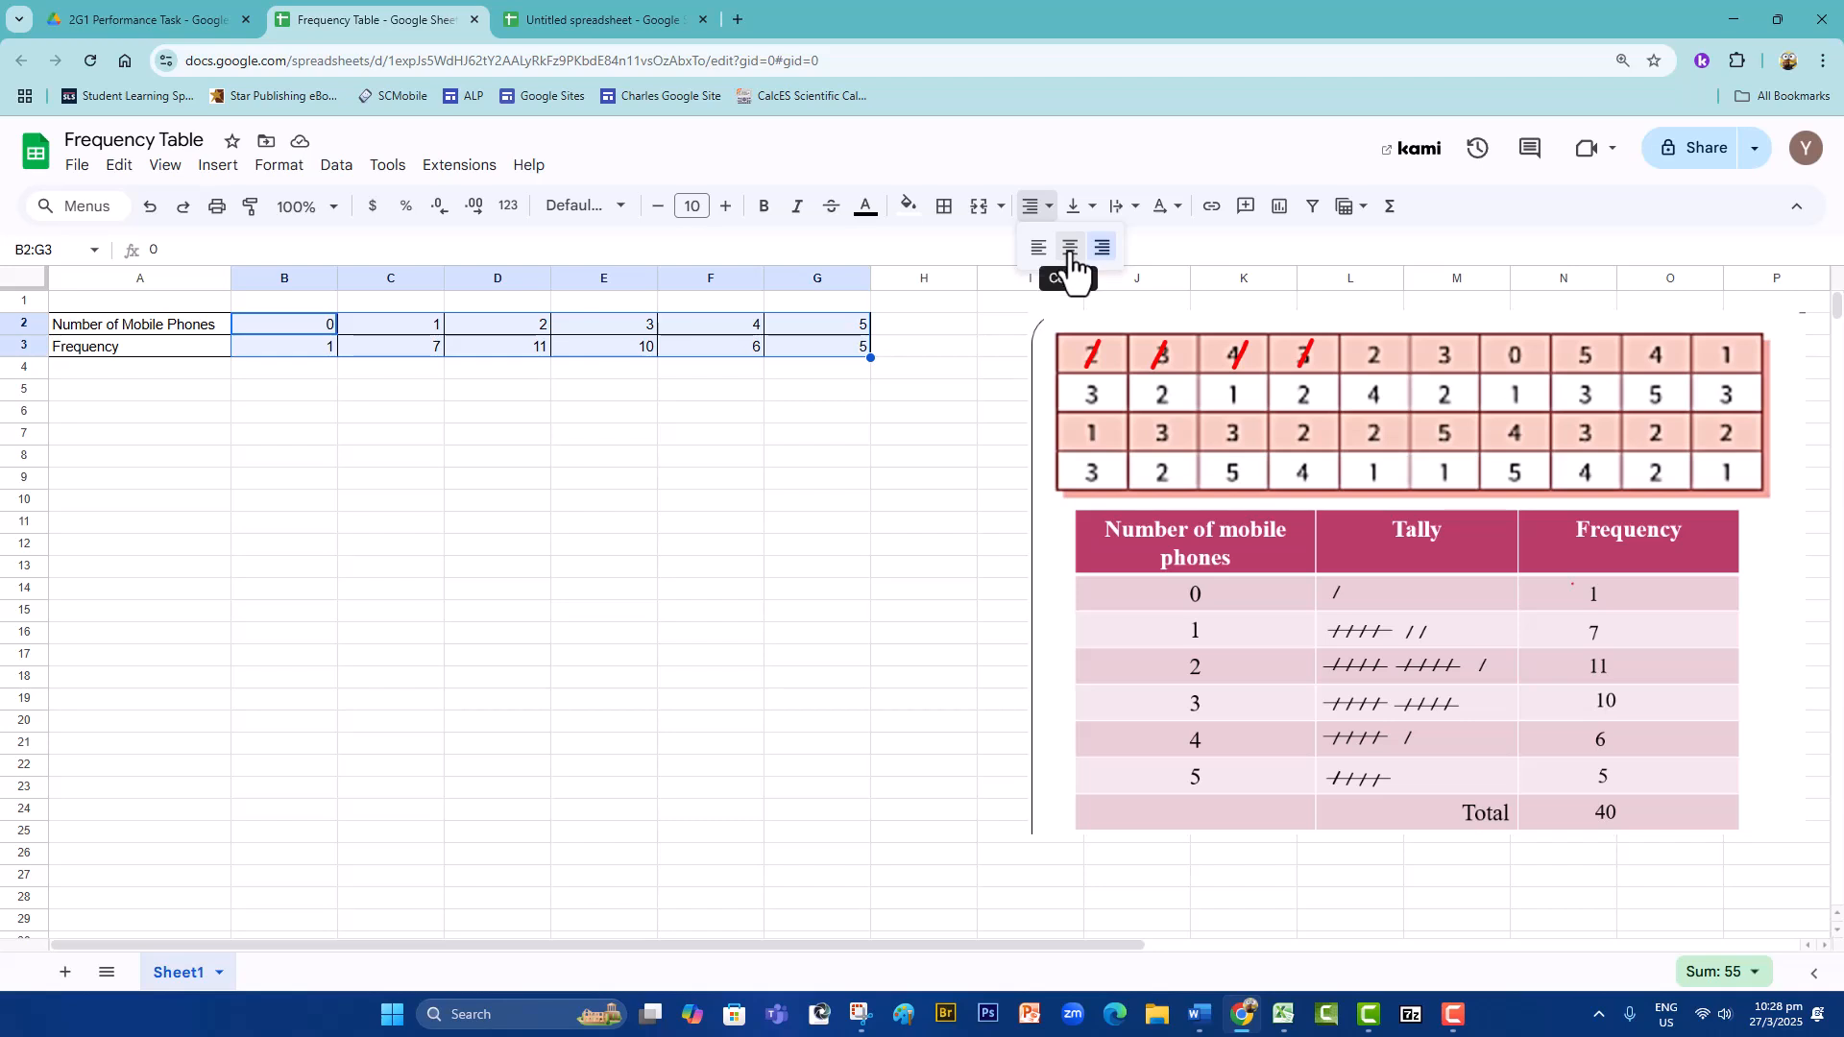
left_click(1070, 248)
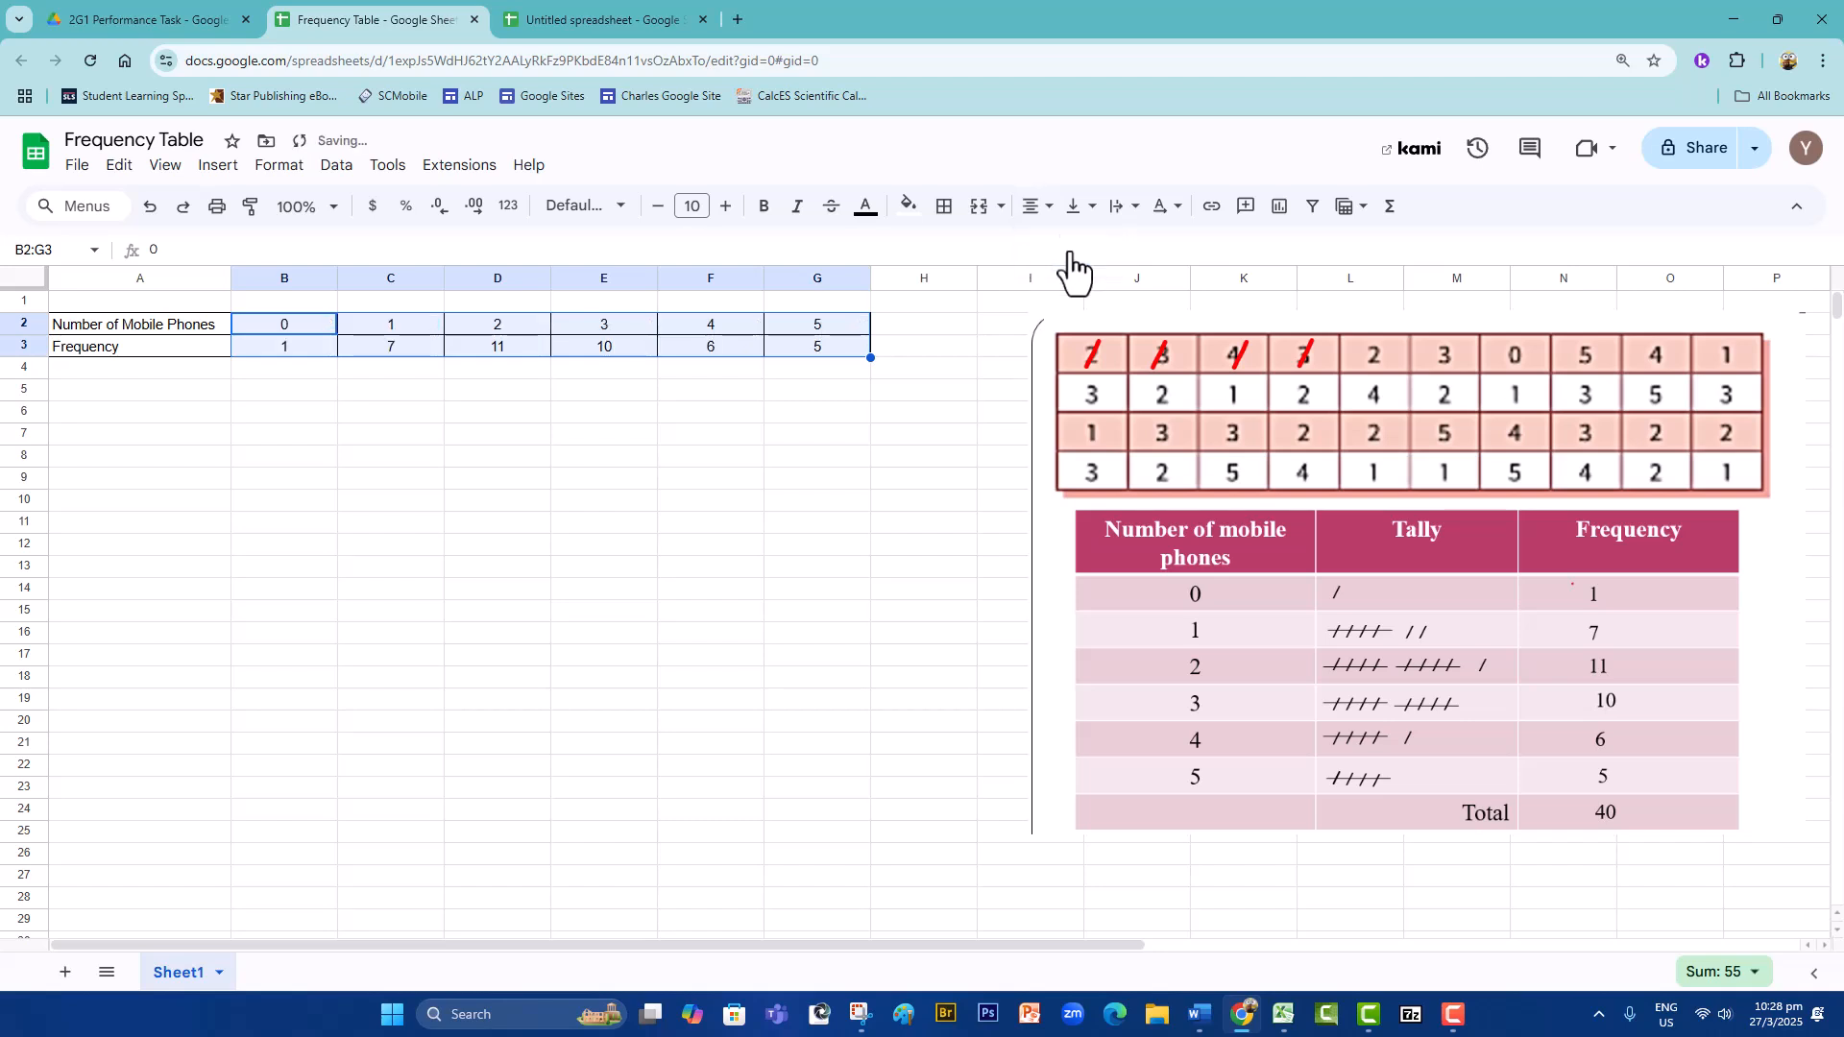
left_click(782, 452)
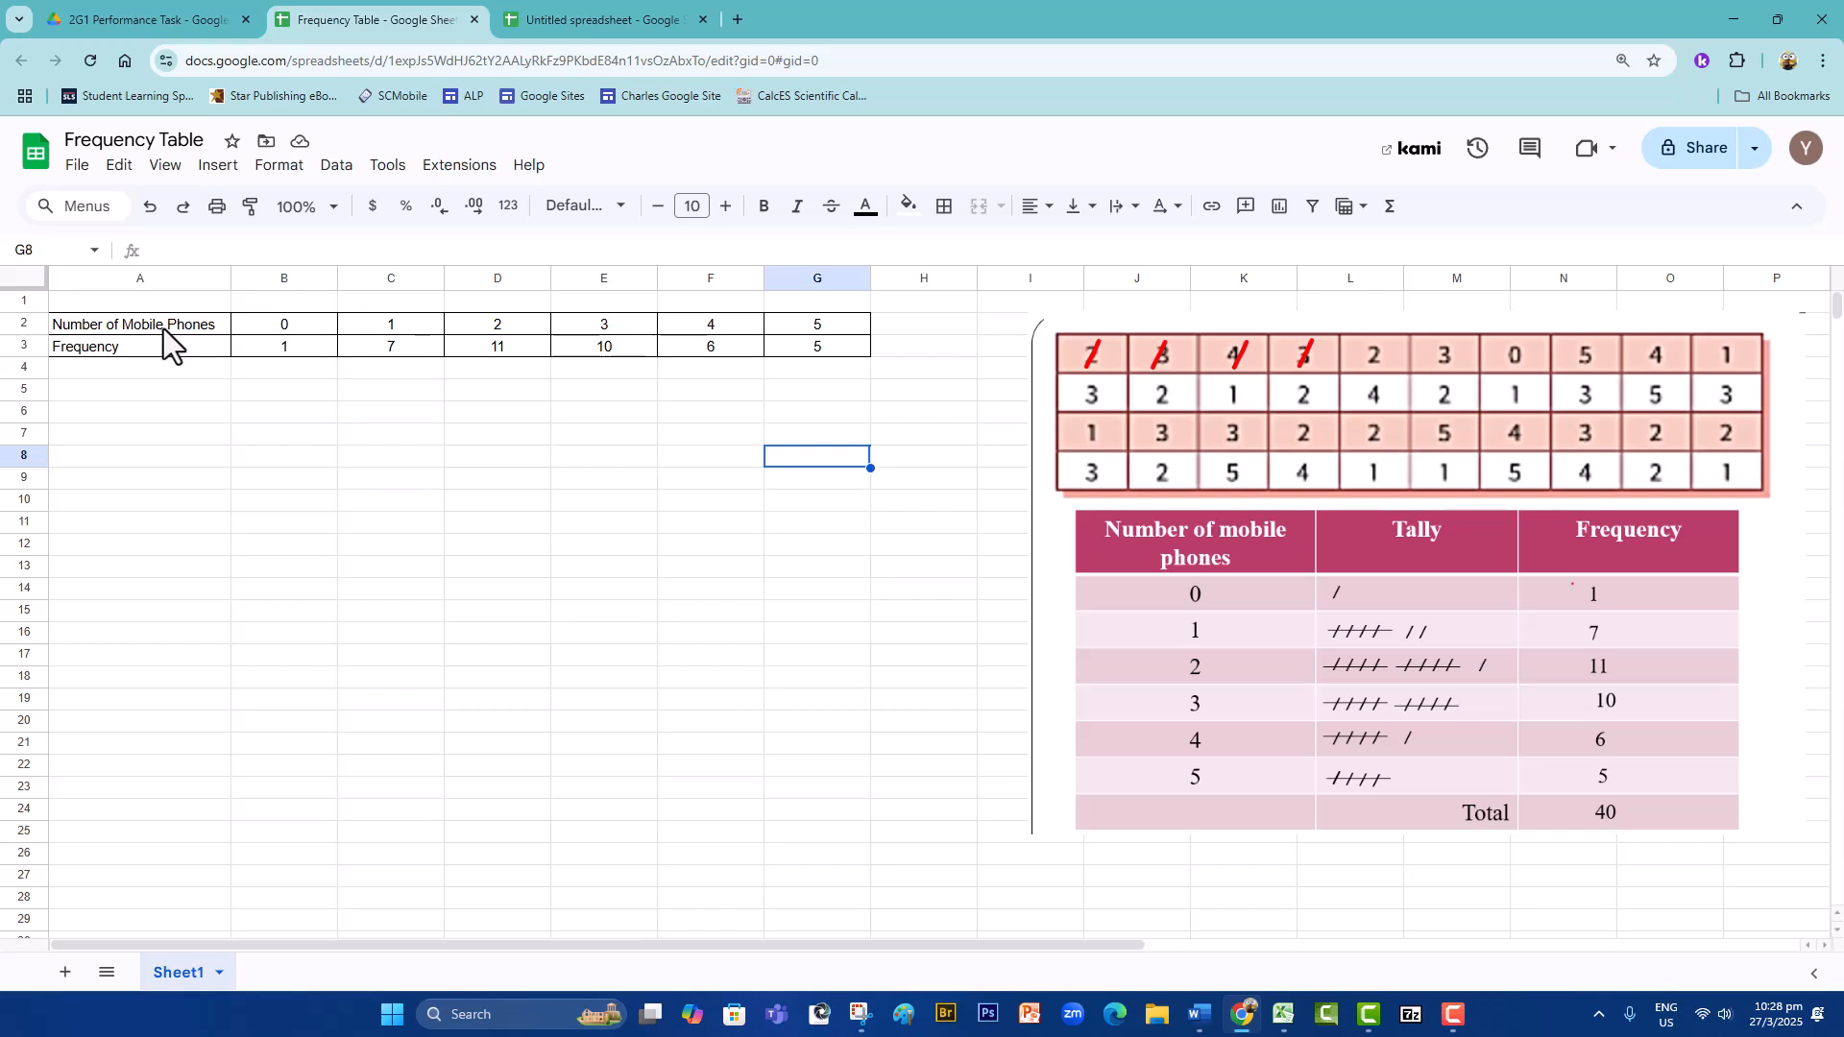
- Make the row labels in cells A2 and A3 bold and give them a light yellow fill
left_click_drag(171, 326, 170, 344)
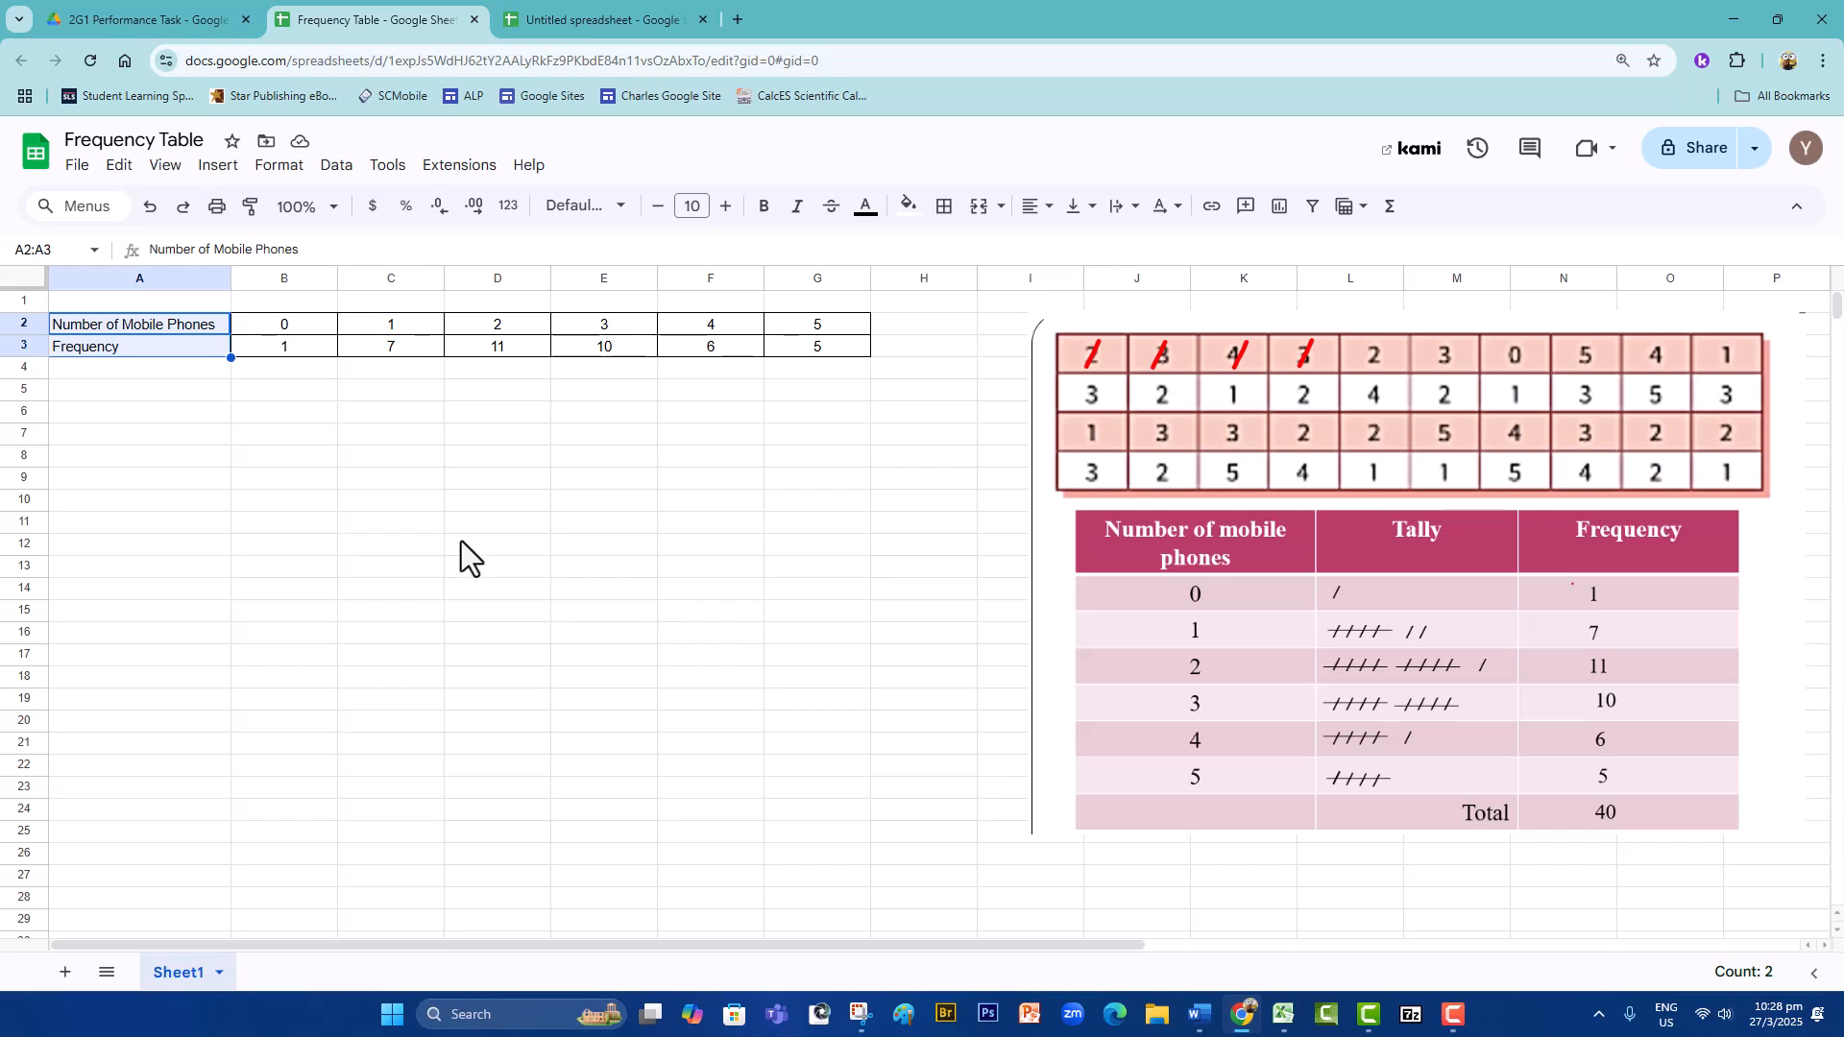
left_click(764, 207)
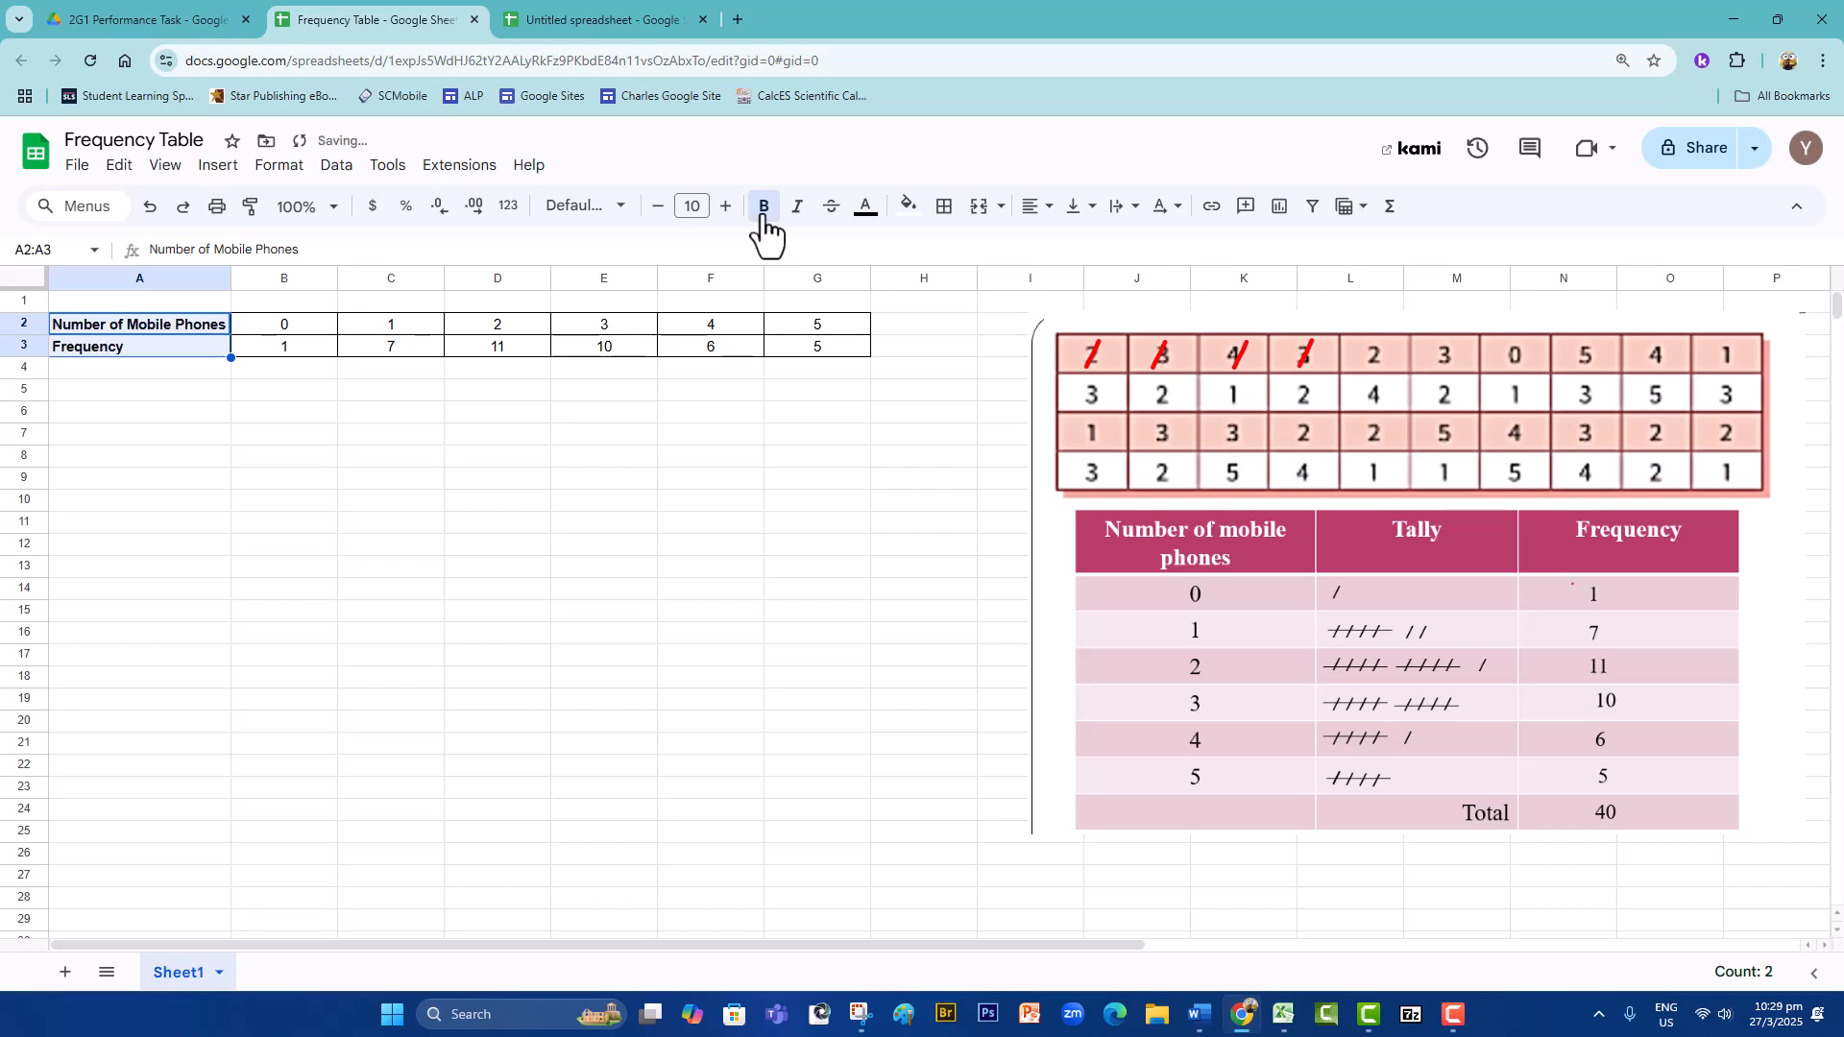
left_click(624, 408)
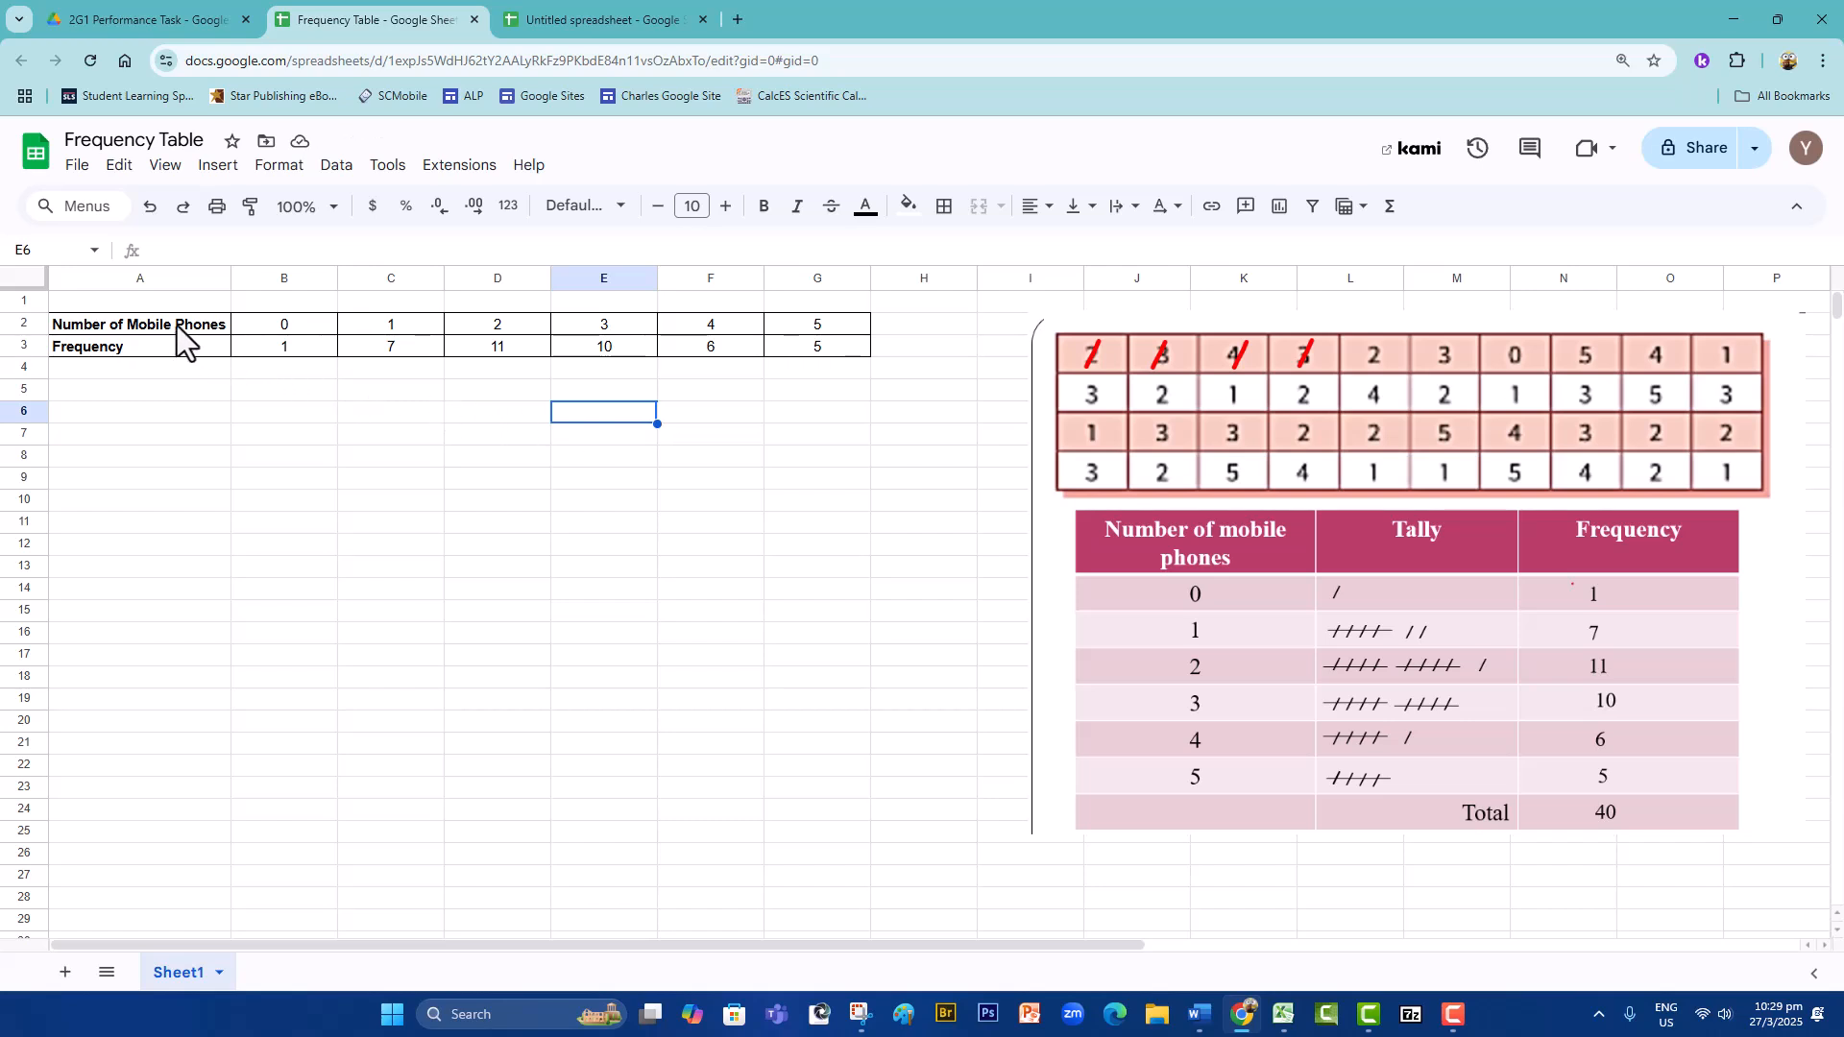
left_click_drag(175, 324, 180, 344)
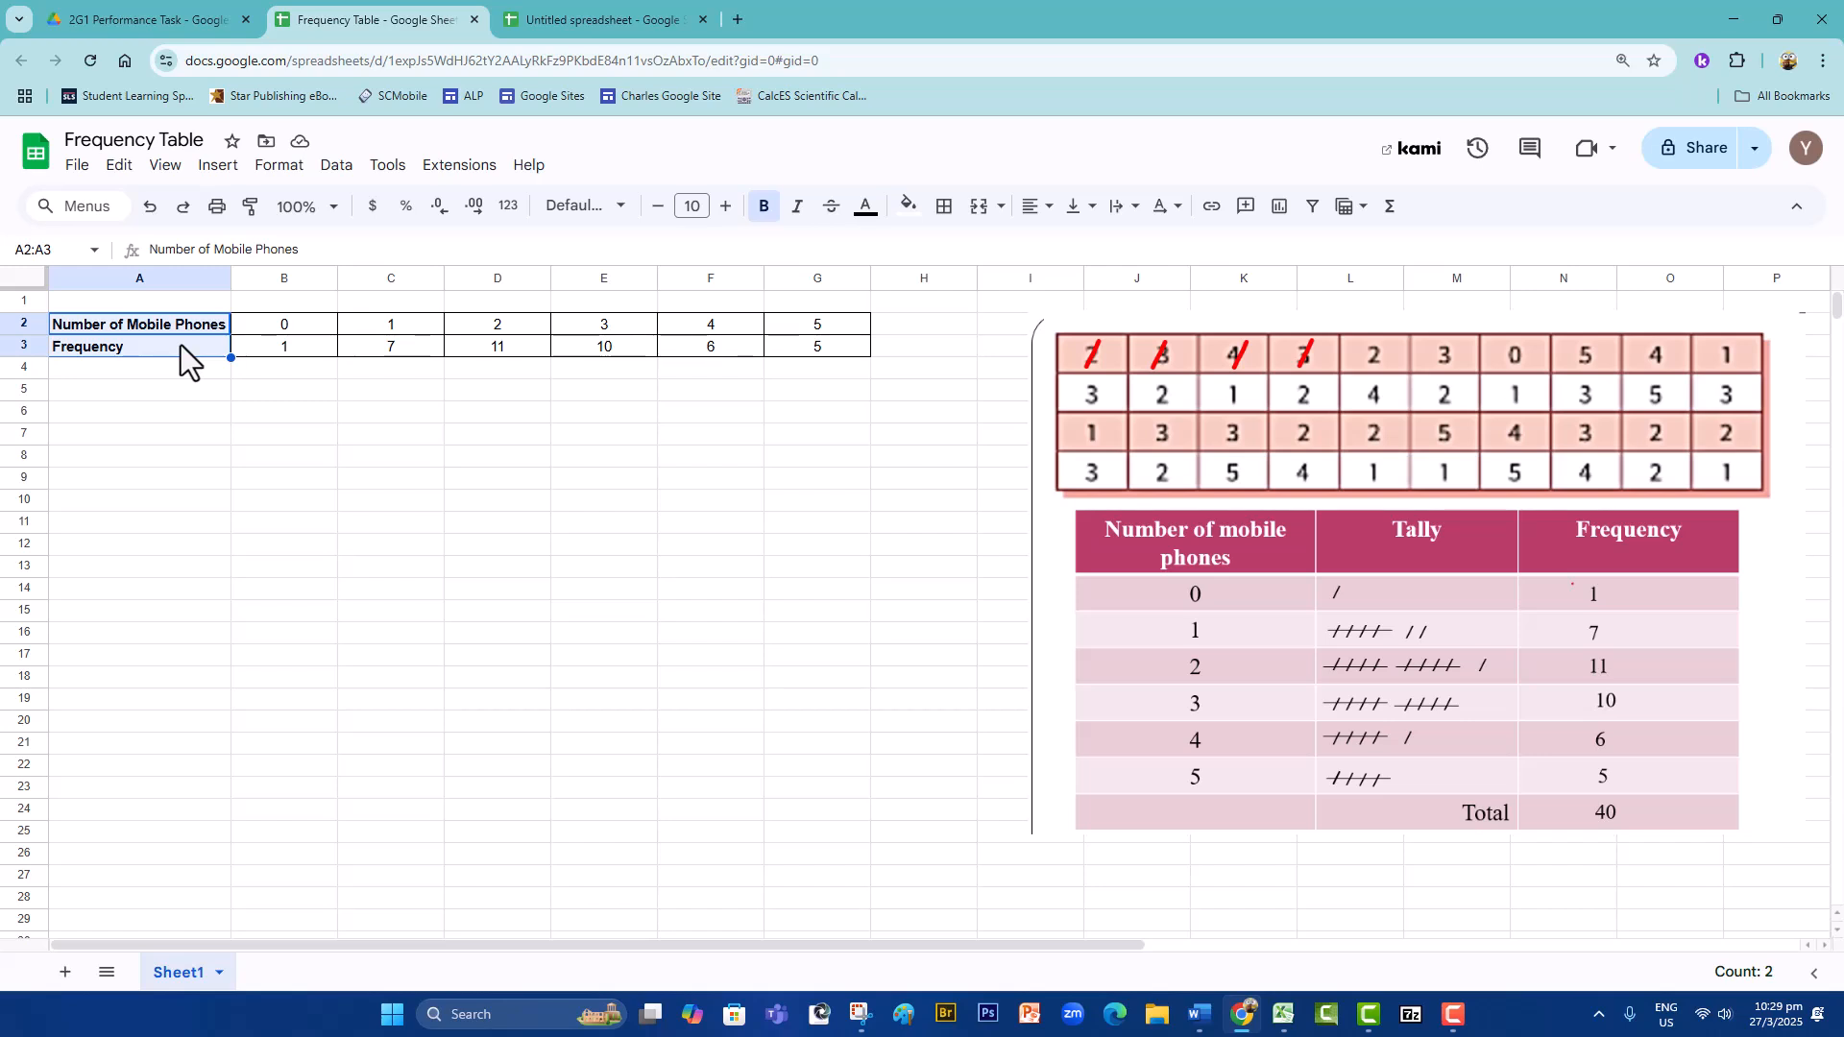
left_click(906, 213)
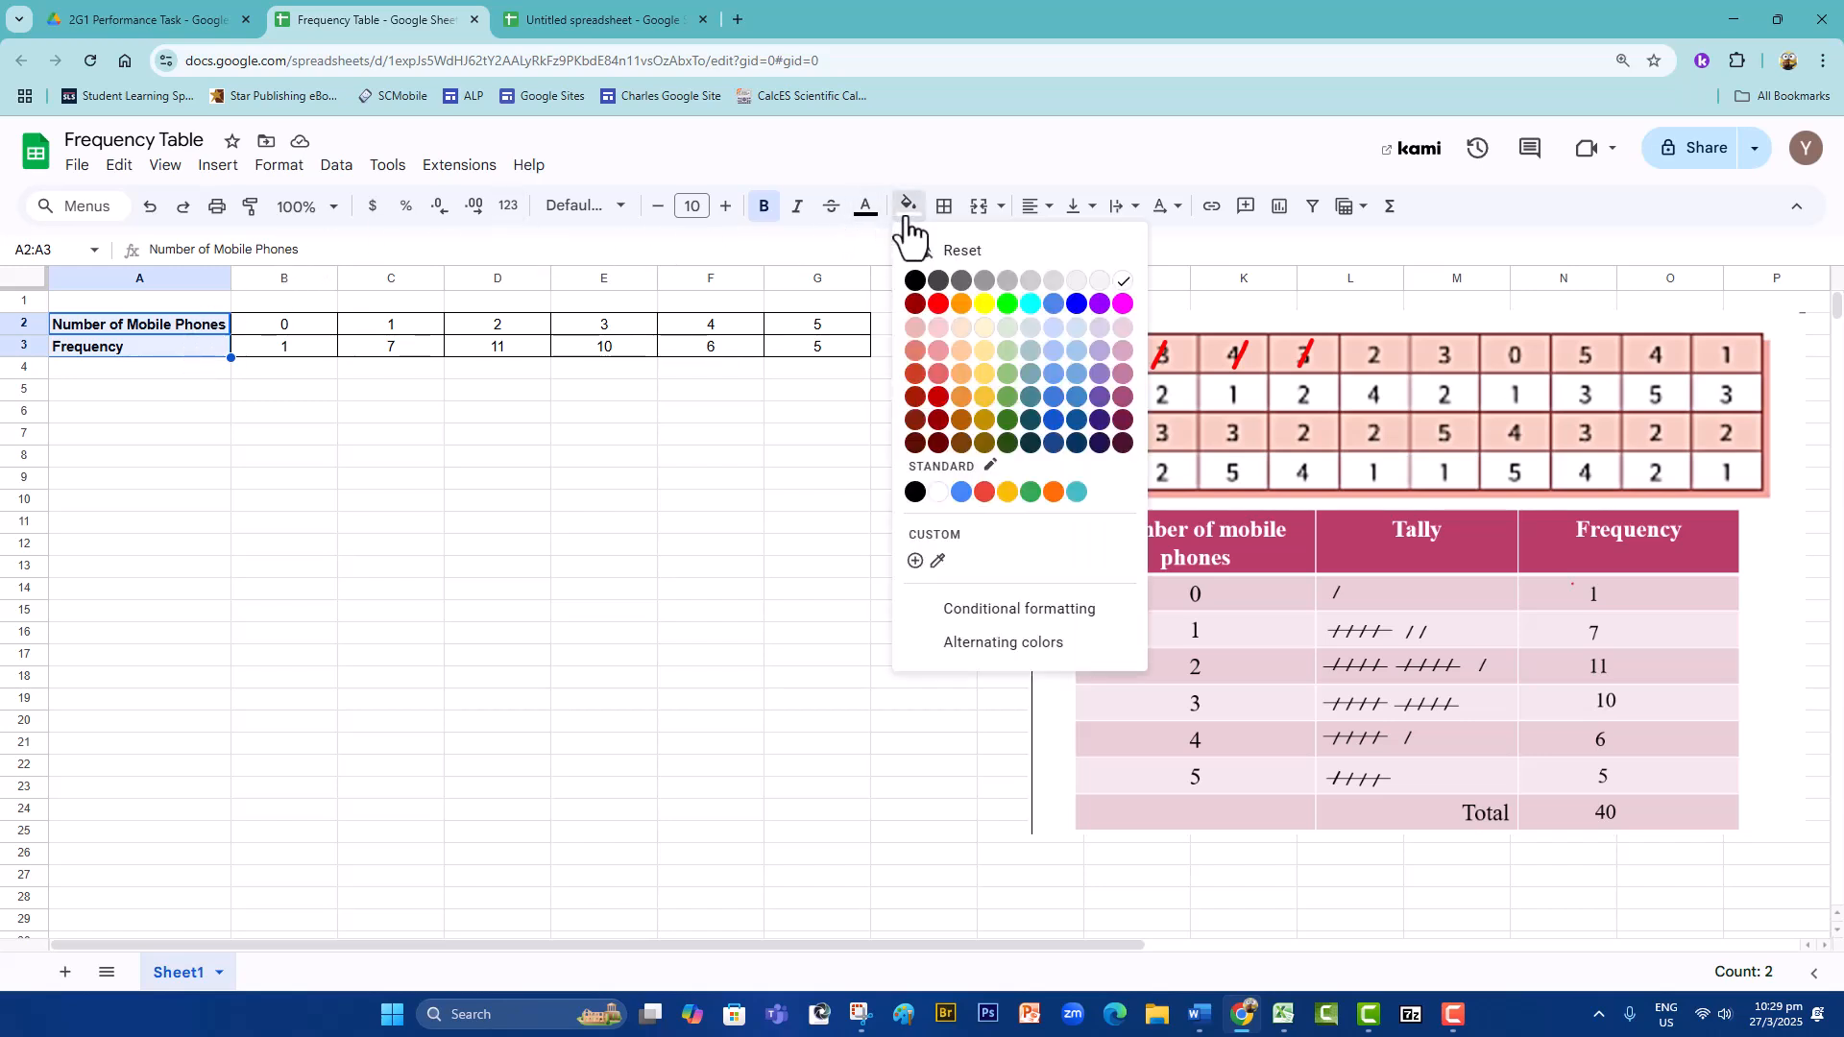
left_click(985, 327)
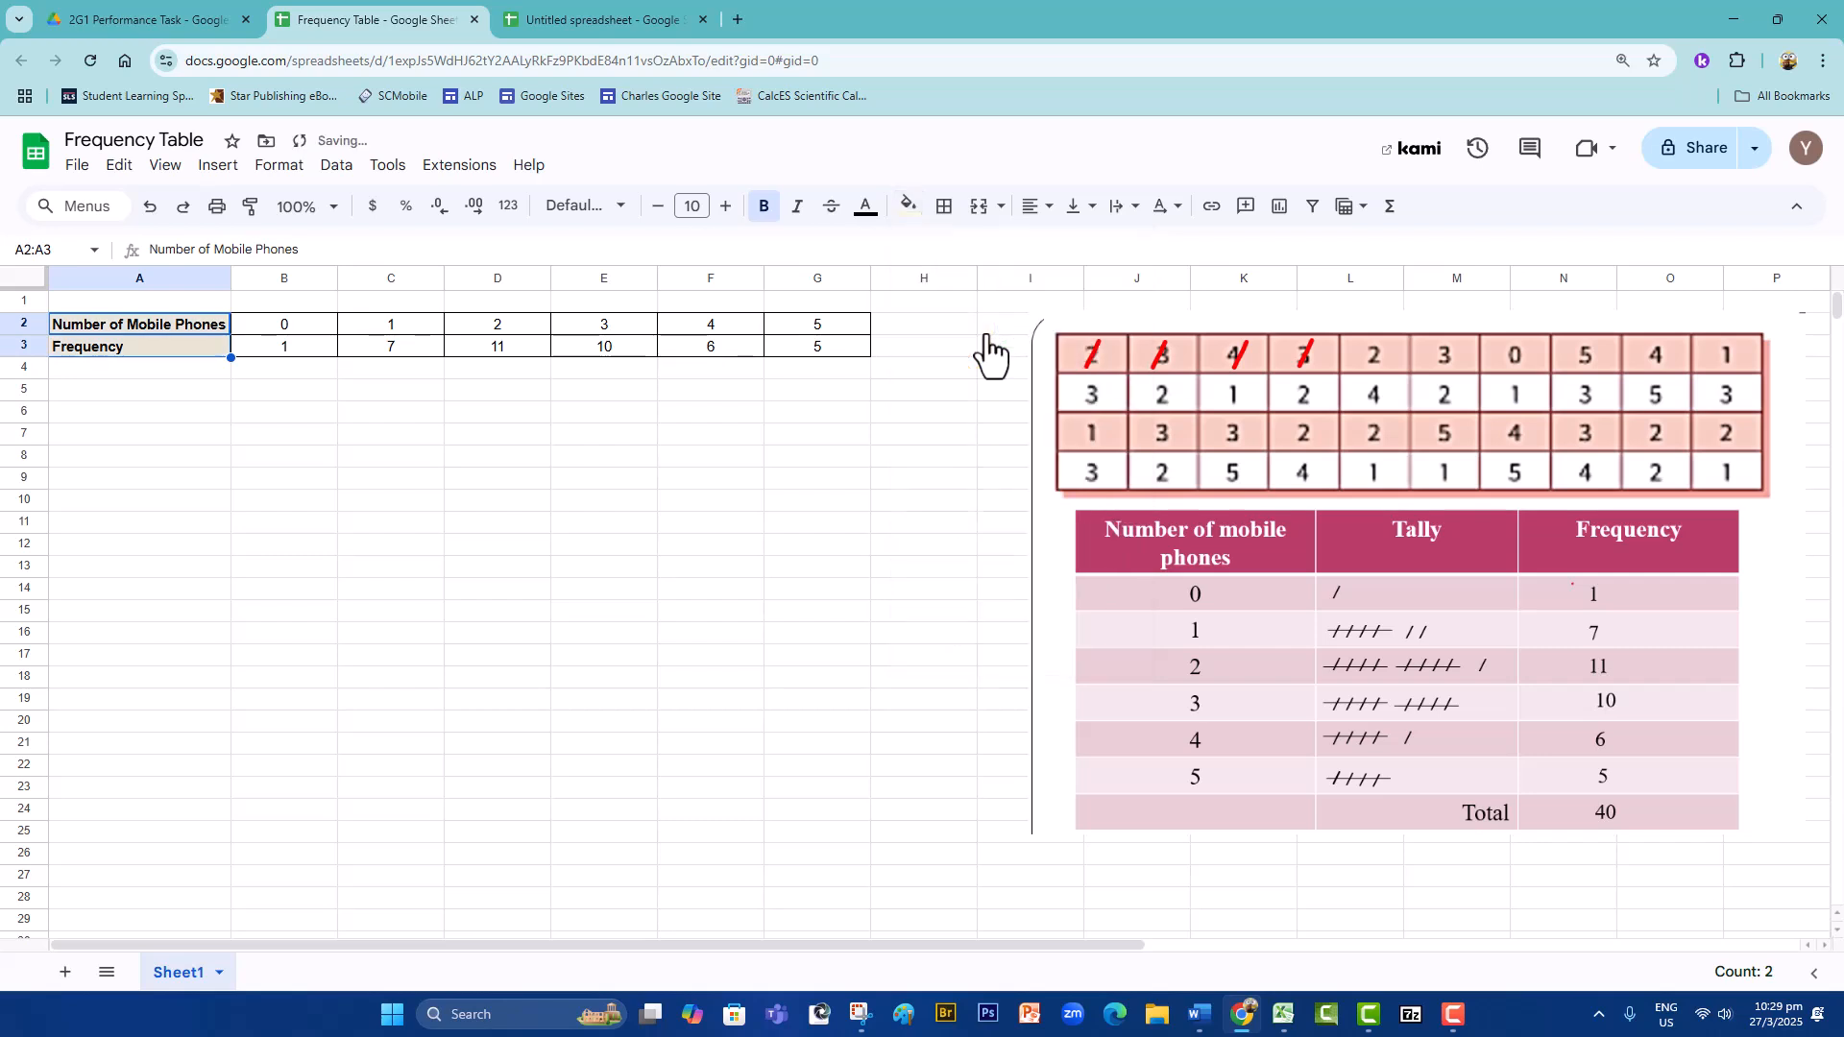
left_click(526, 443)
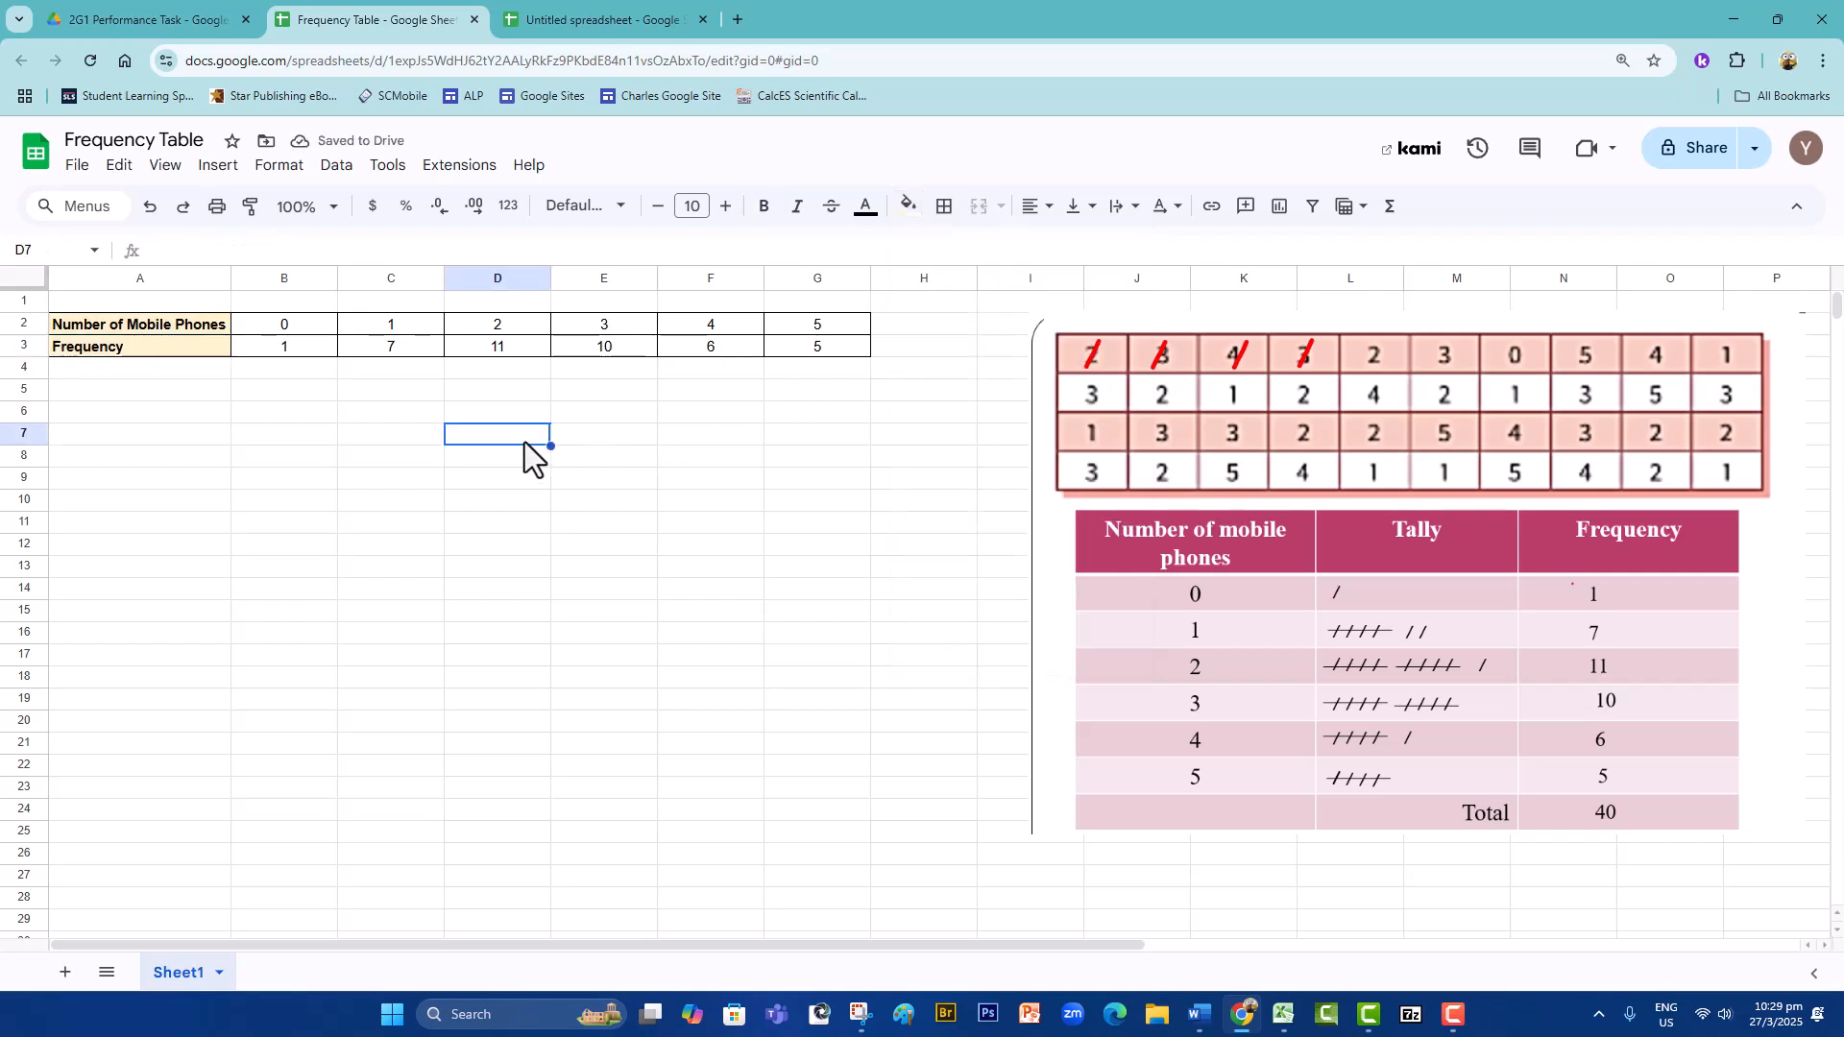